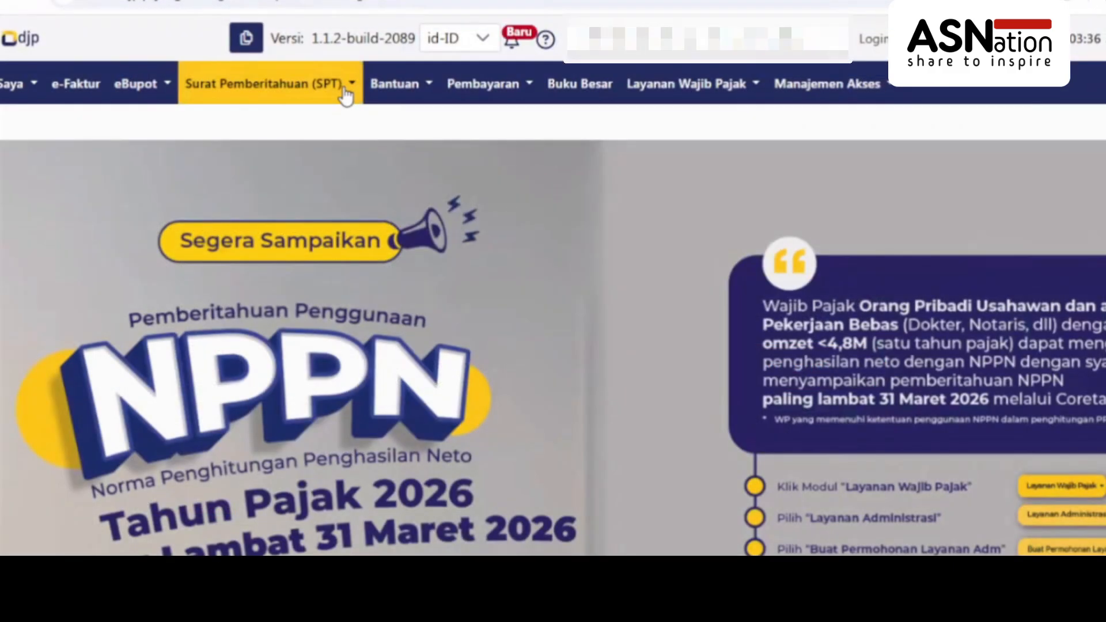
Open the empty SPT Belum Disampaikan list from the Surat Pemberitahuan (SPT) menu
left_click(345, 92)
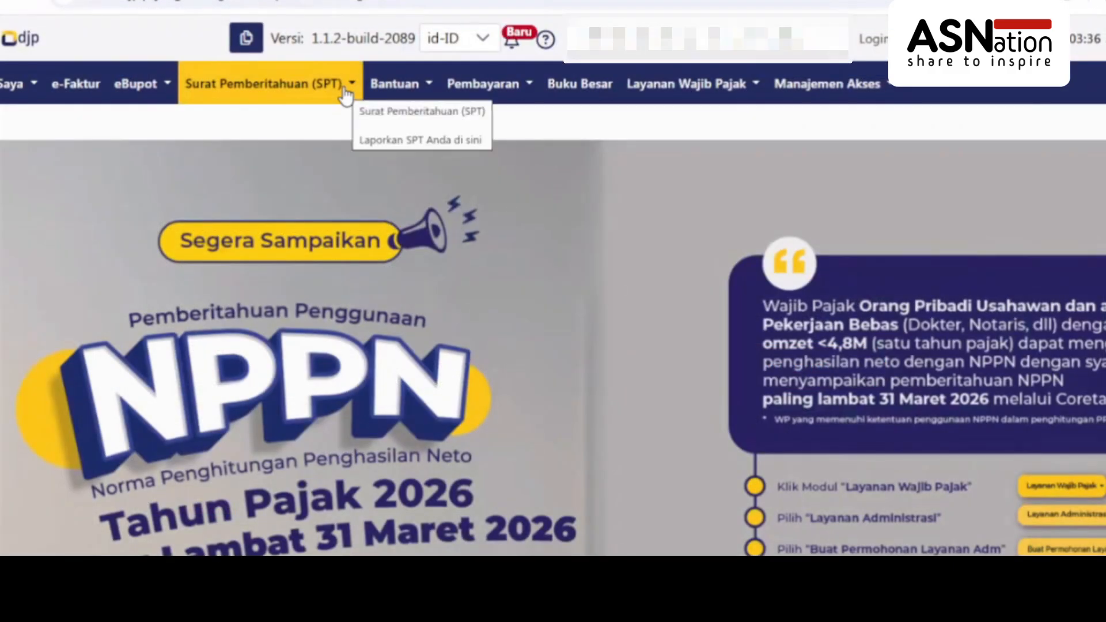
left_click(346, 94)
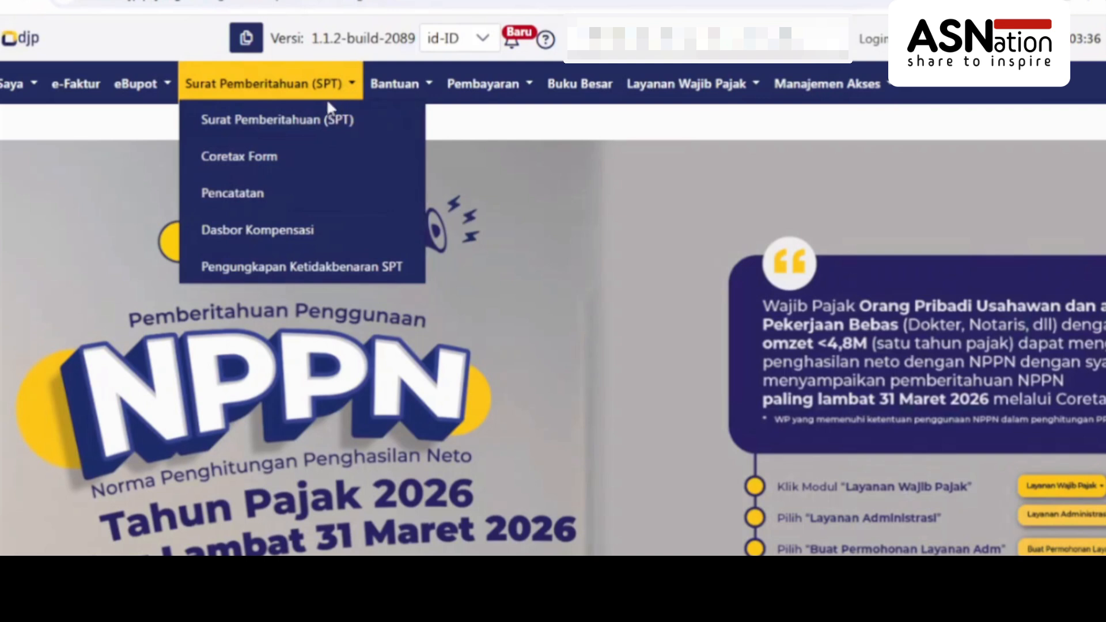
left_click(370, 119)
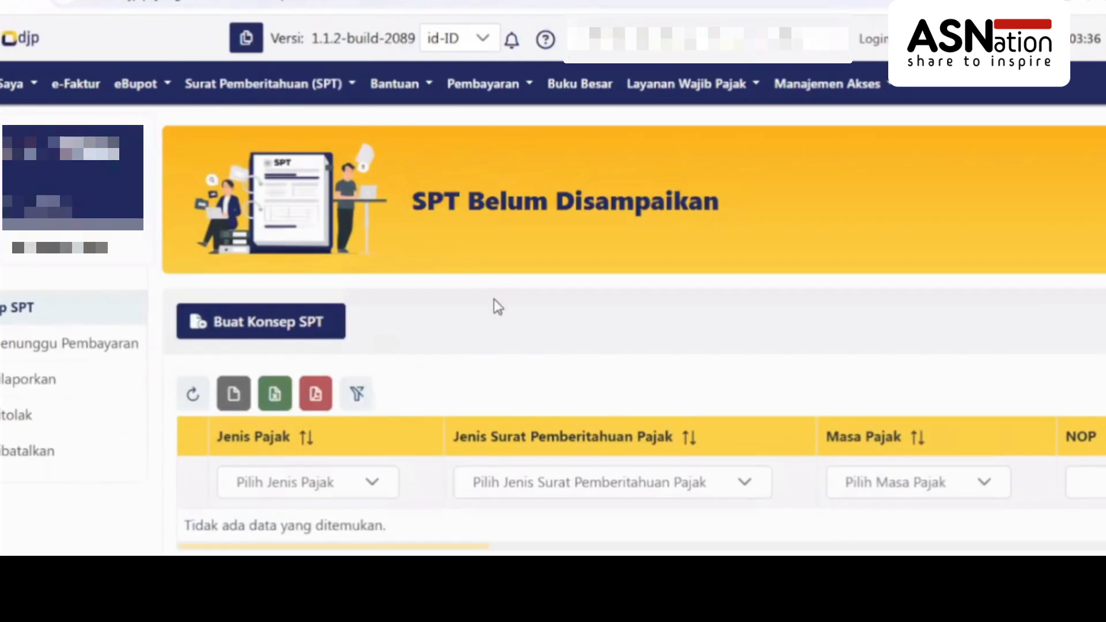
scroll(499, 307, "down", 1)
scroll(499, 314, "up", 1)
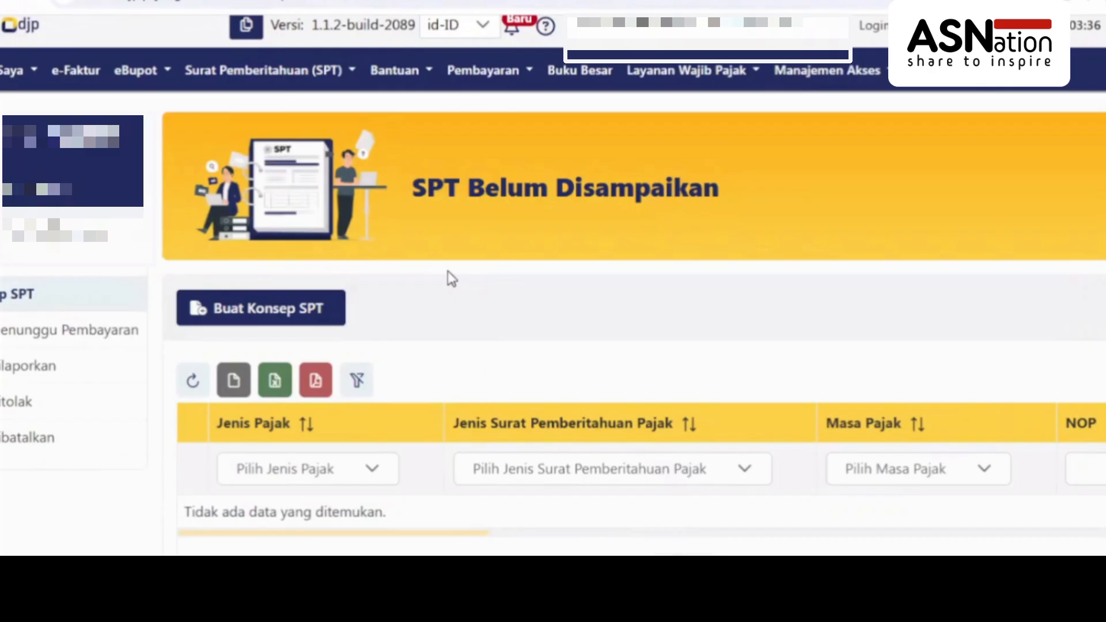
Start a PPh Orang Pribadi draft as an SPT Tahunan for Januari - Desember 2025
left_click(310, 323)
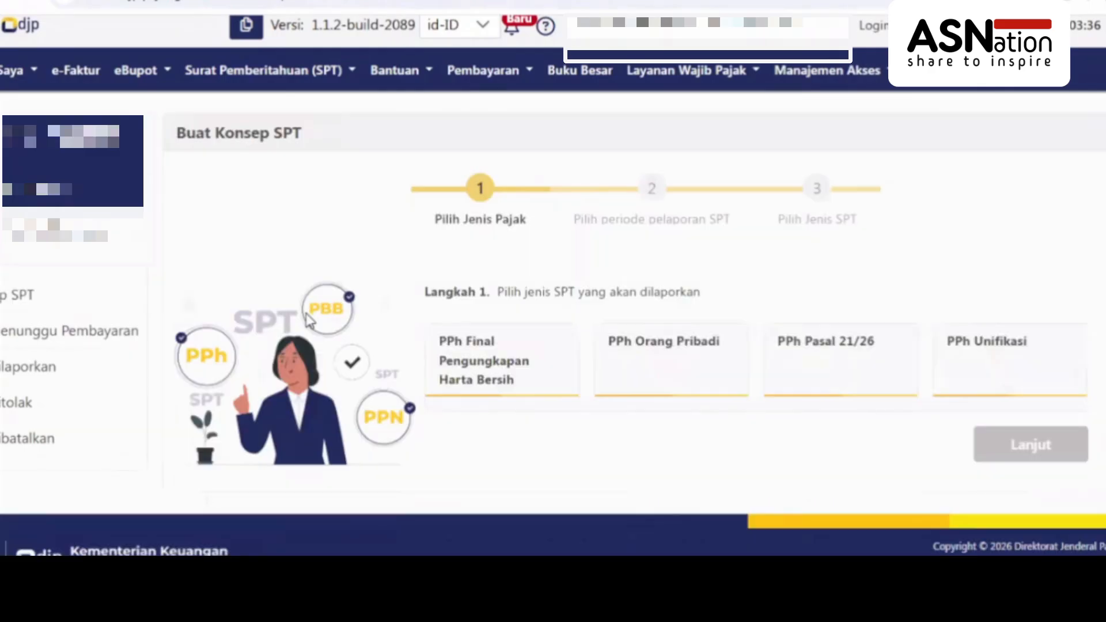
left_click(665, 375)
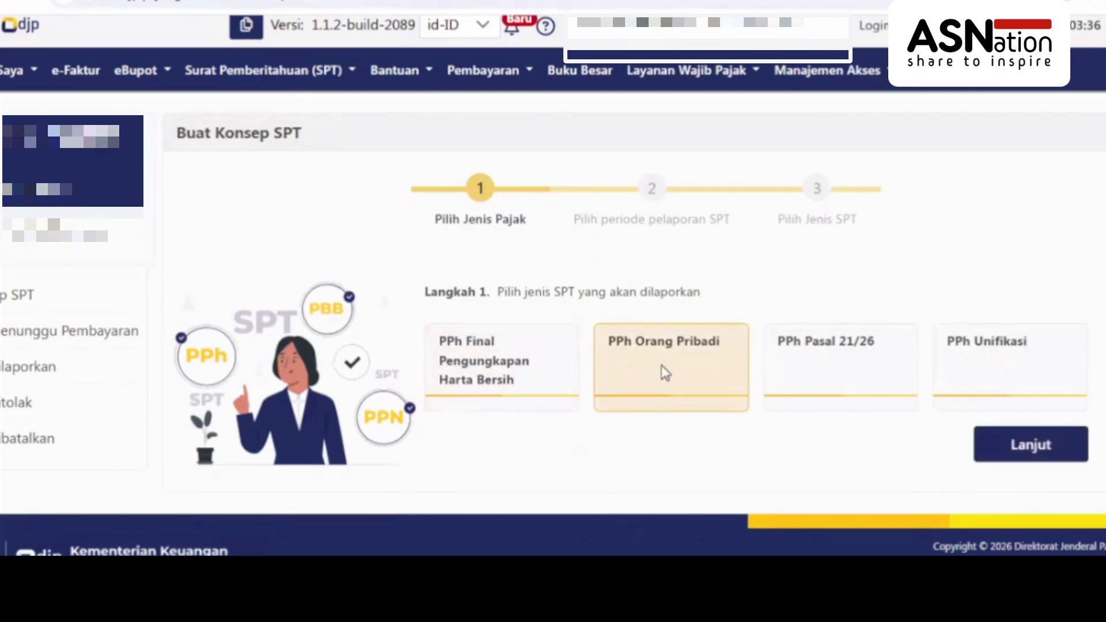
left_click(1031, 450)
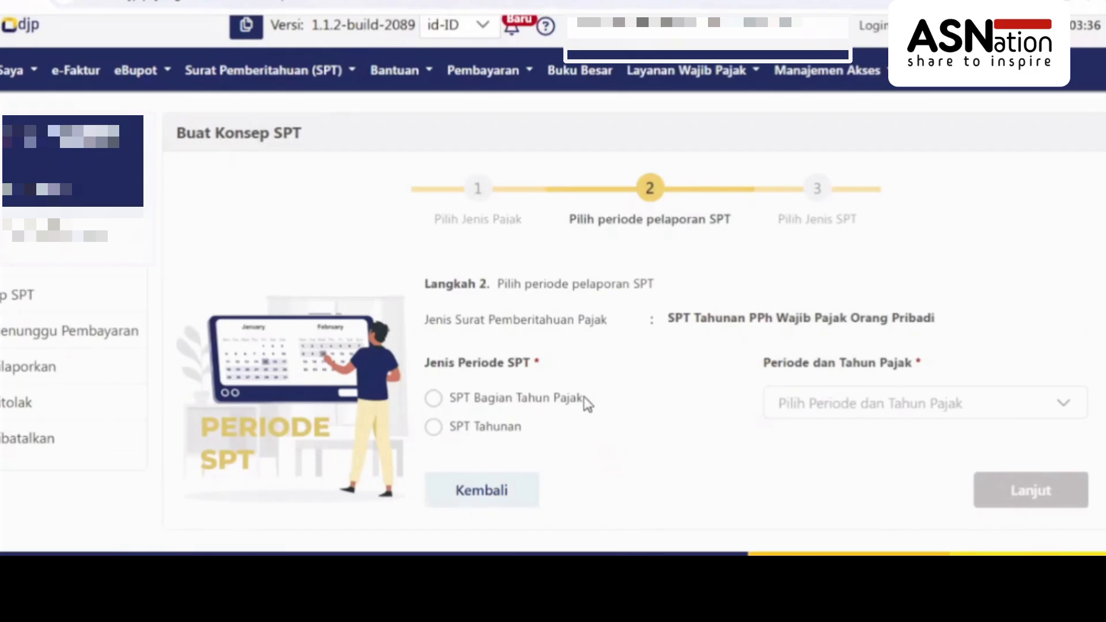
left_click(434, 431)
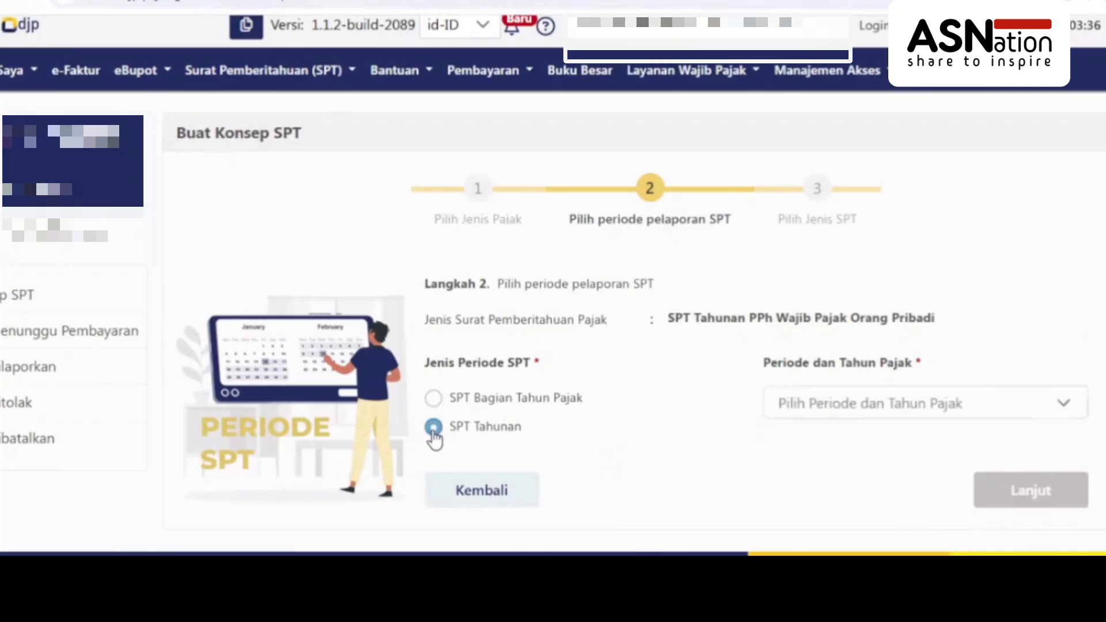
left_click(813, 412)
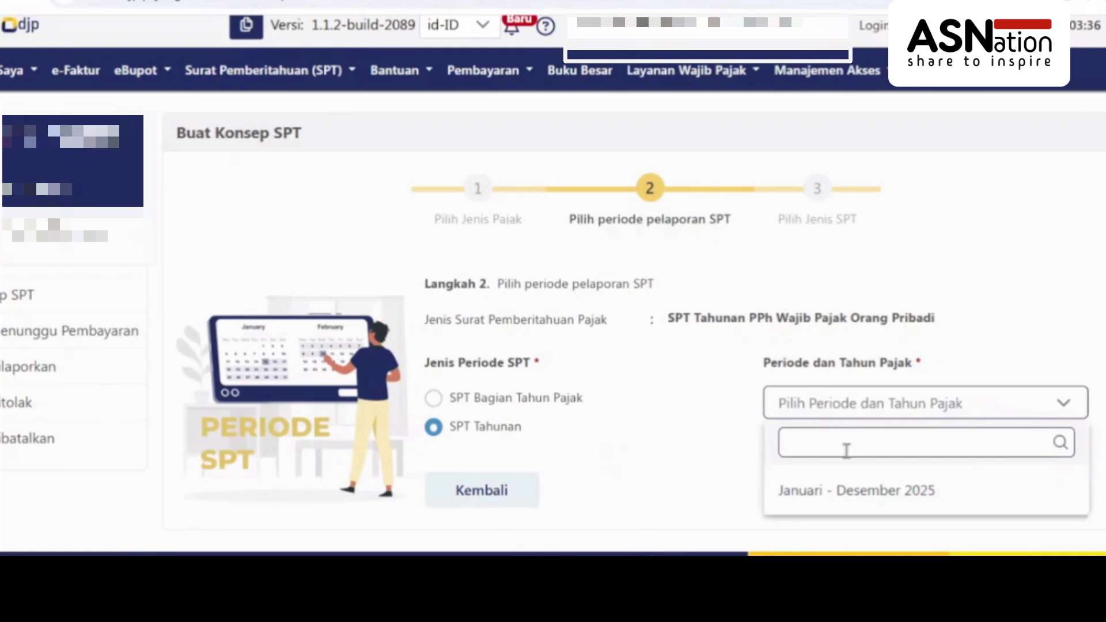
left_click(834, 496)
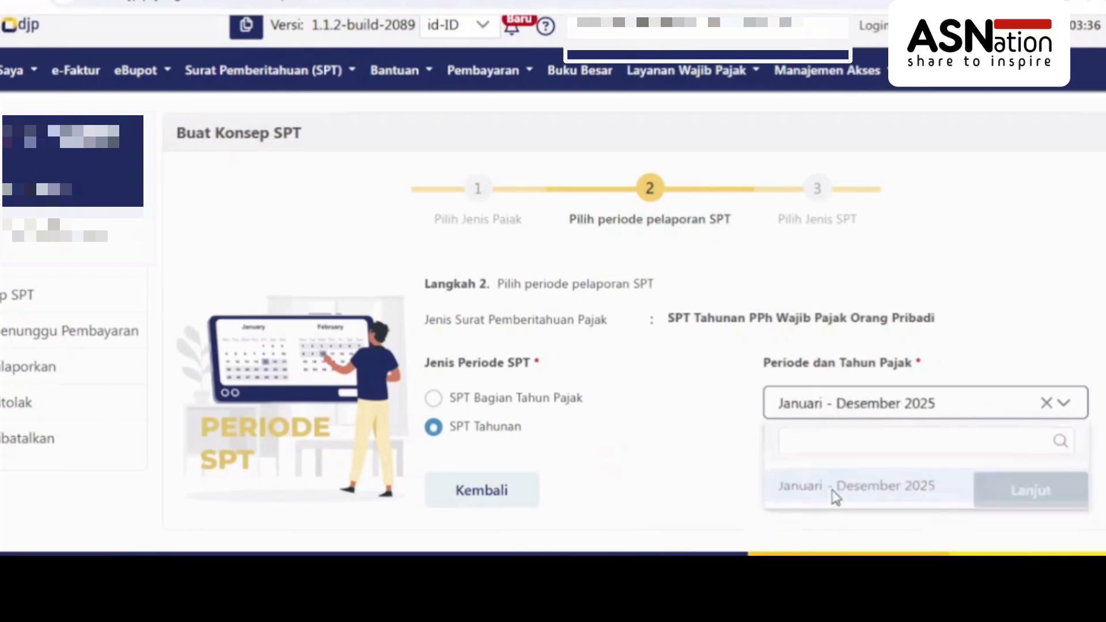
Choose the Normal return model and create the draft SPT
left_click(1028, 494)
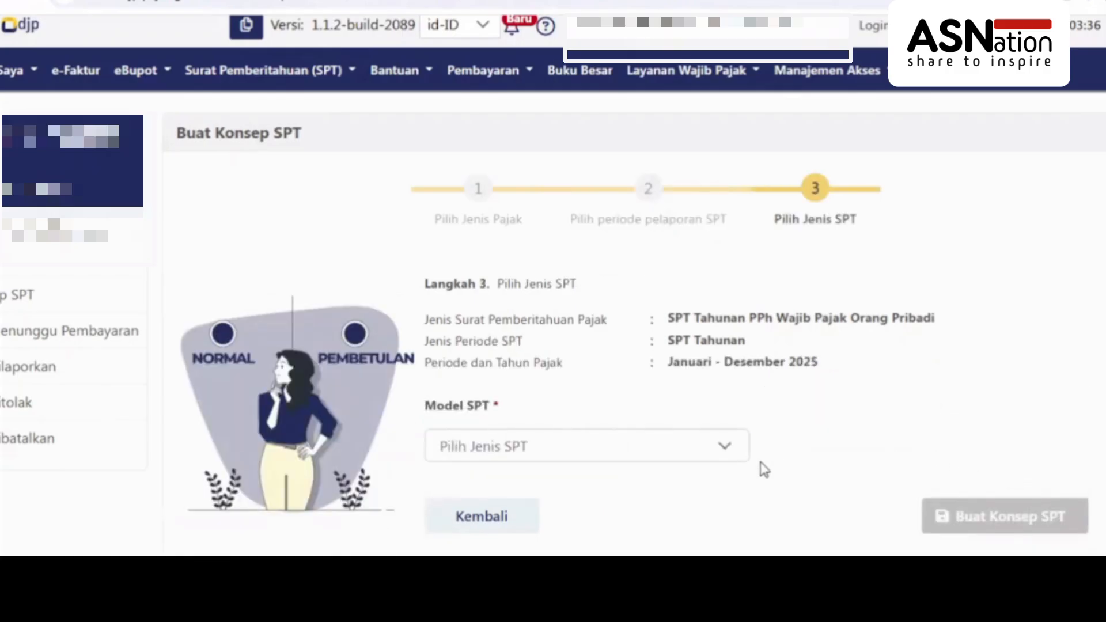
left_click(737, 461)
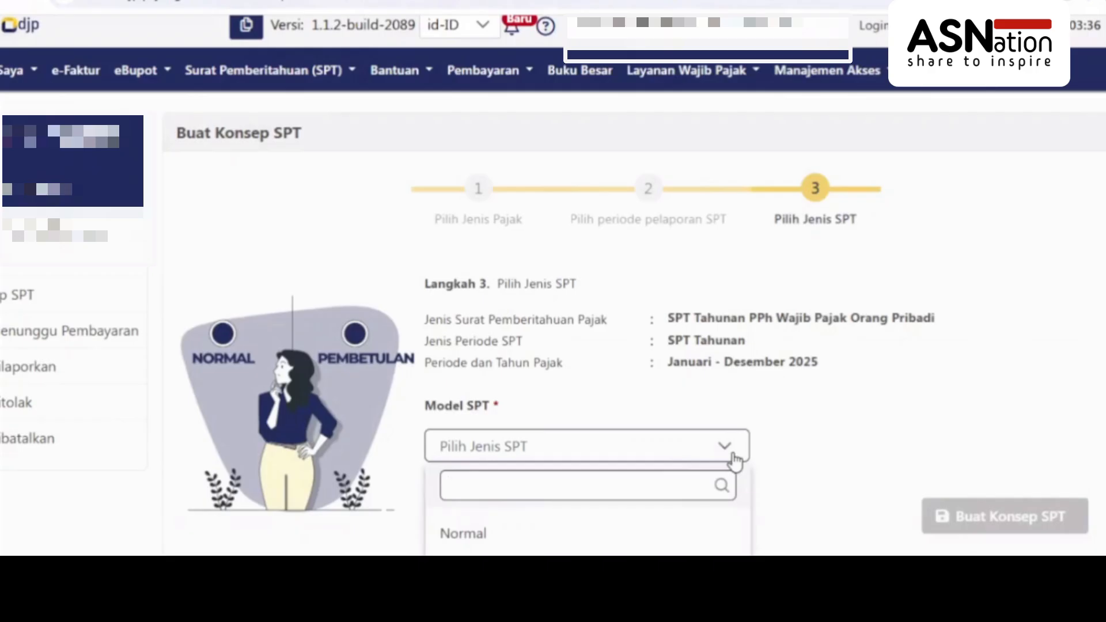
left_click(562, 544)
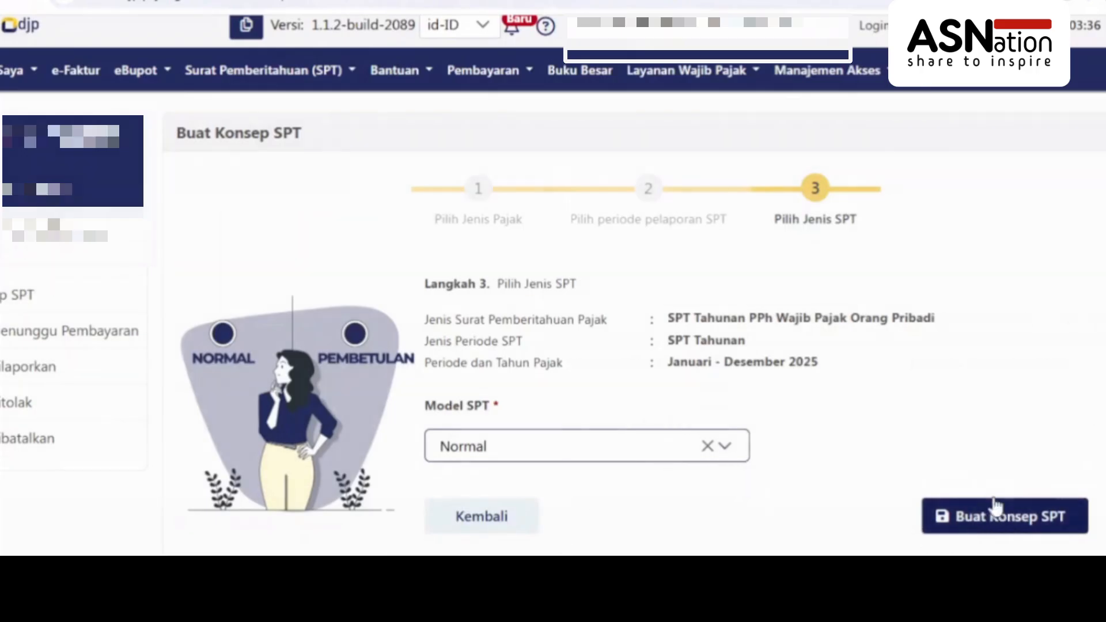
left_click(1002, 514)
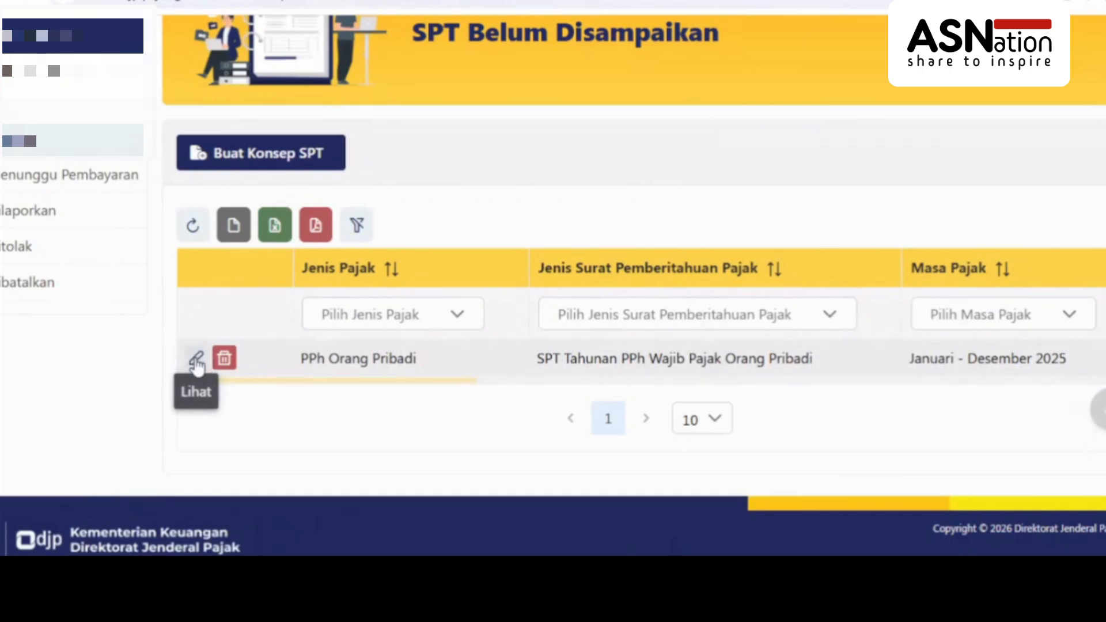
Open the new 2025 SPT draft form, leaving Sumber Penghasilan set to Pekerjaan
left_click(196, 361)
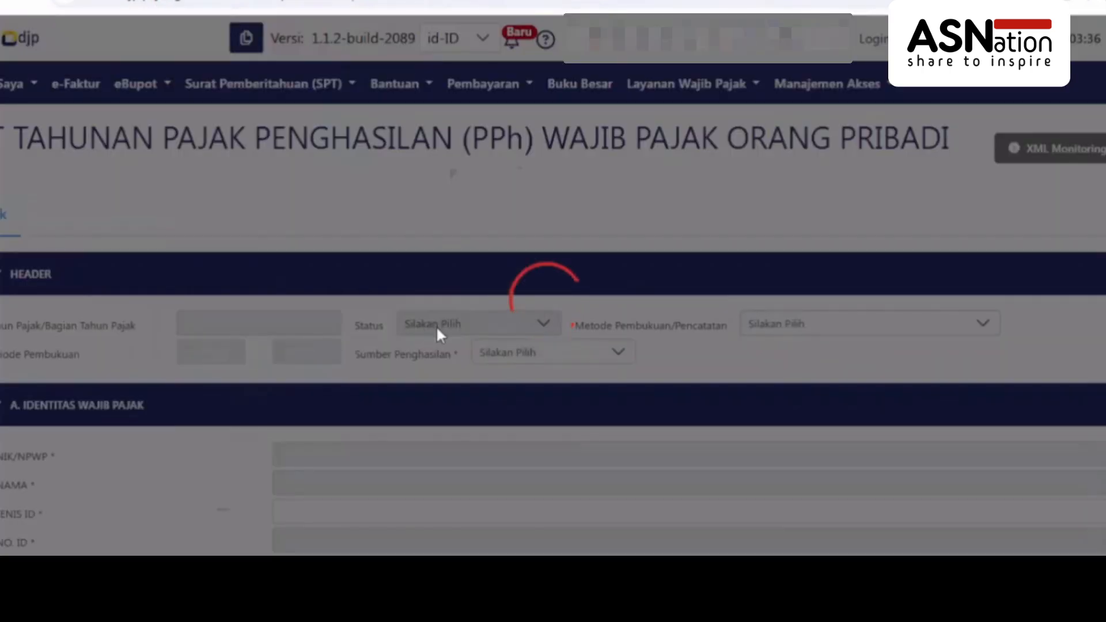
scroll(611, 276, "down", 3)
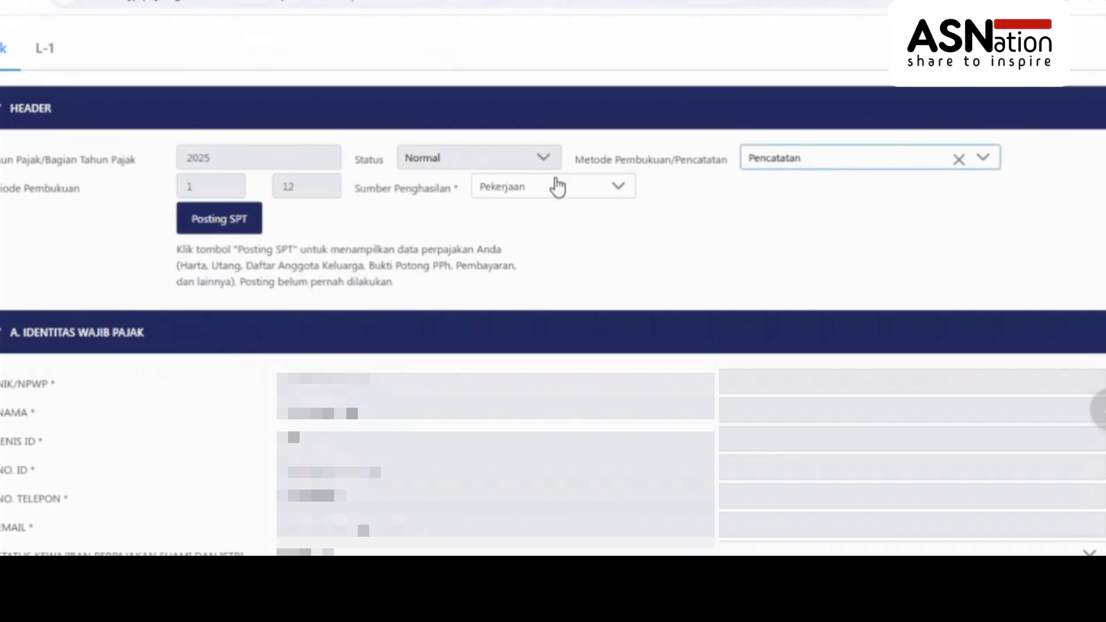
left_click(514, 196)
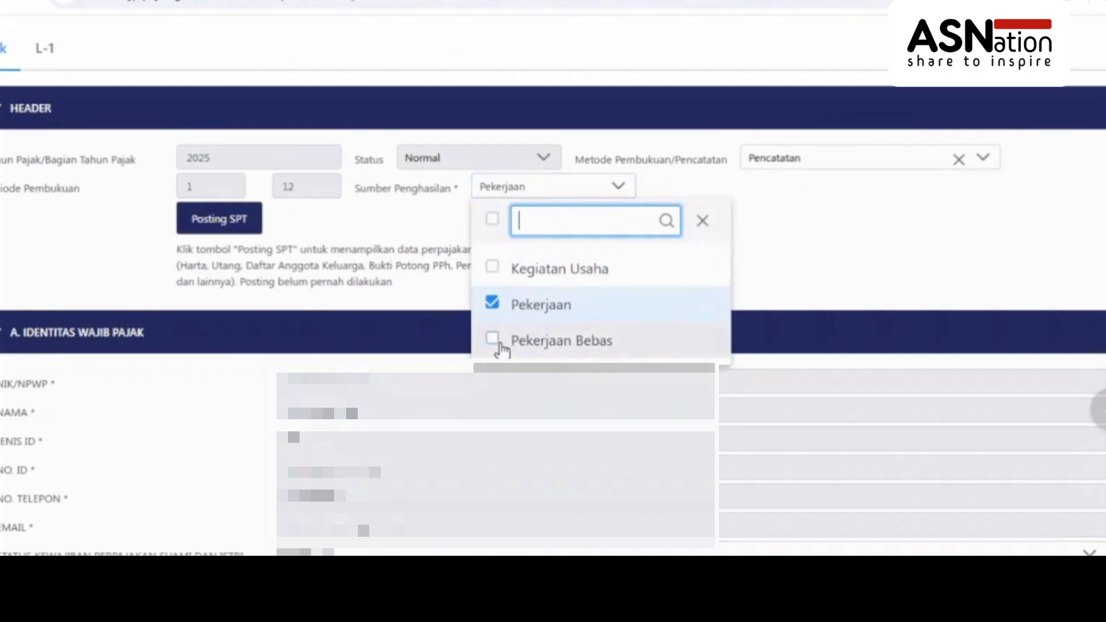
left_click(400, 224)
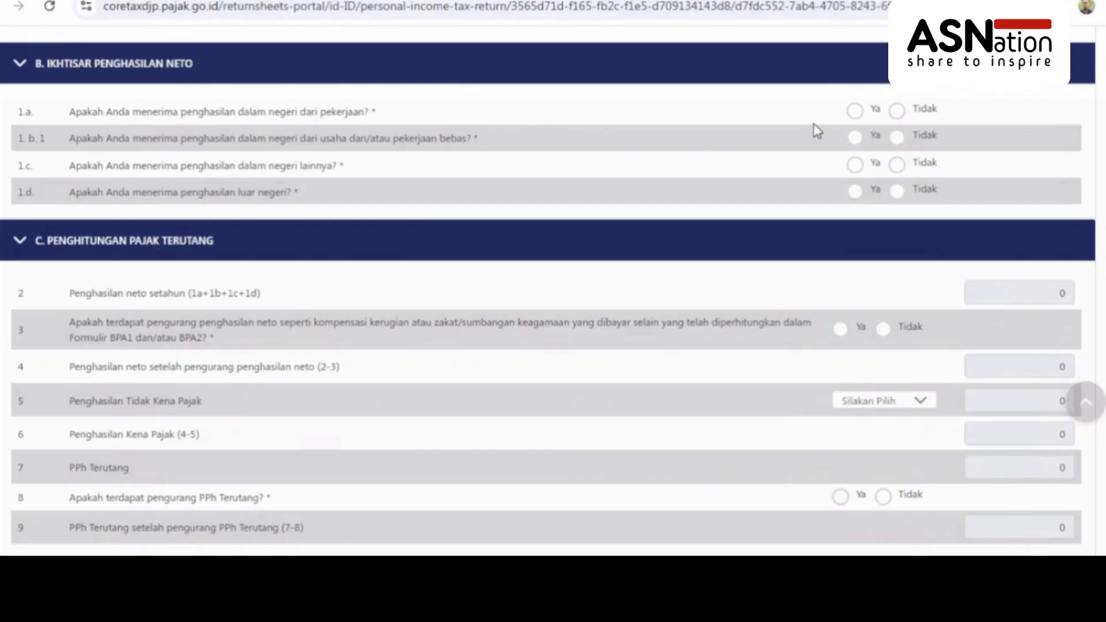
Answer Ya for employment income 1.a, Tidak for business income 1.b.1, and Ya for 1.c
left_click(855, 111)
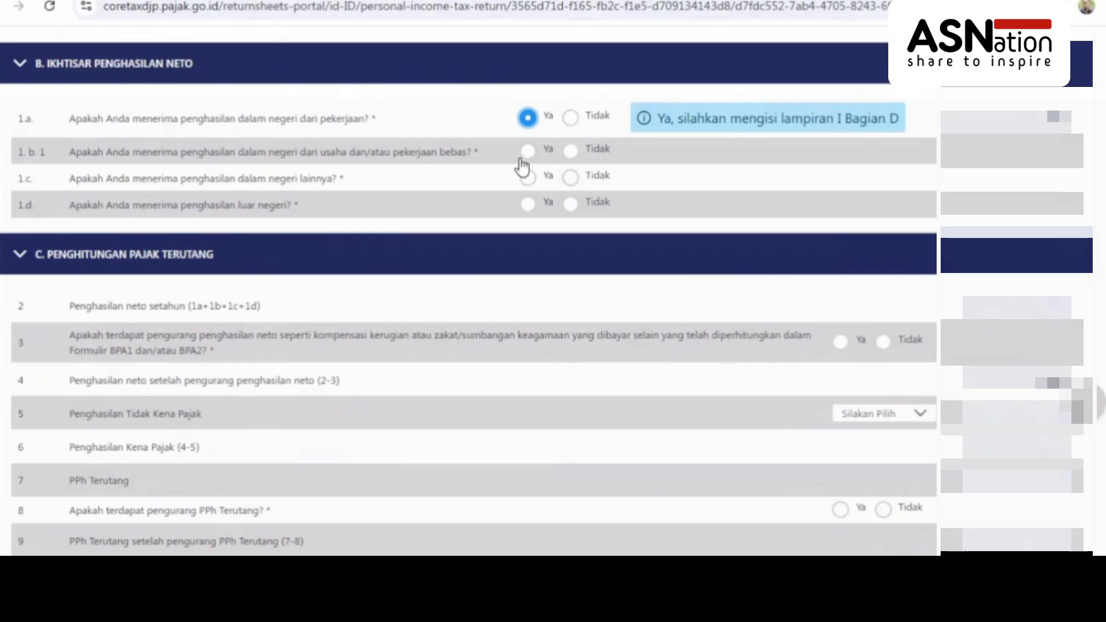
left_click(574, 152)
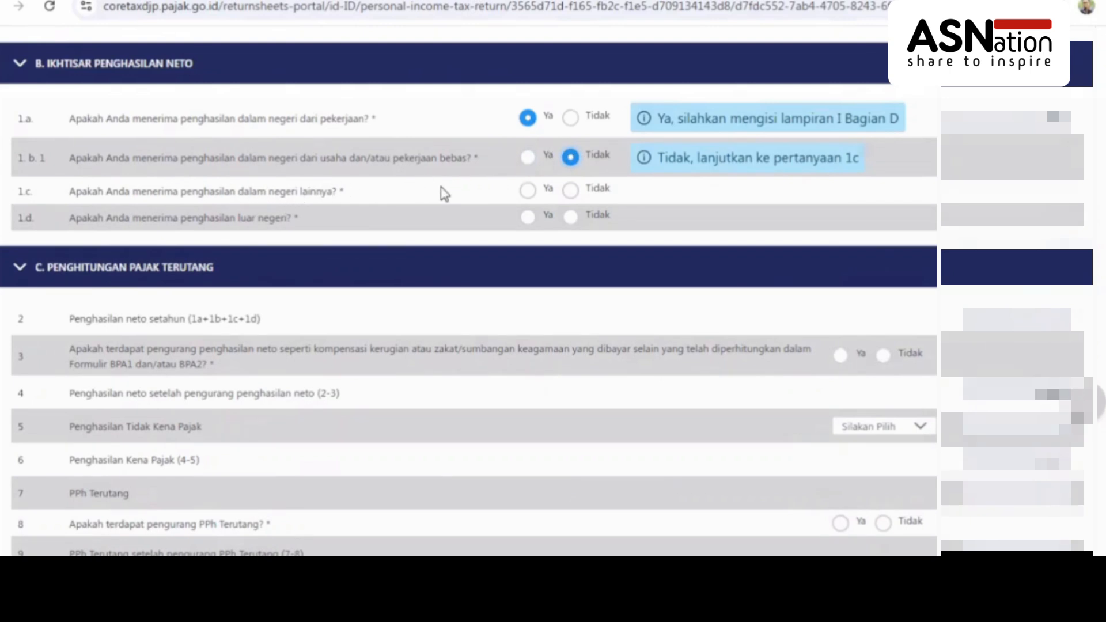
left_click(528, 191)
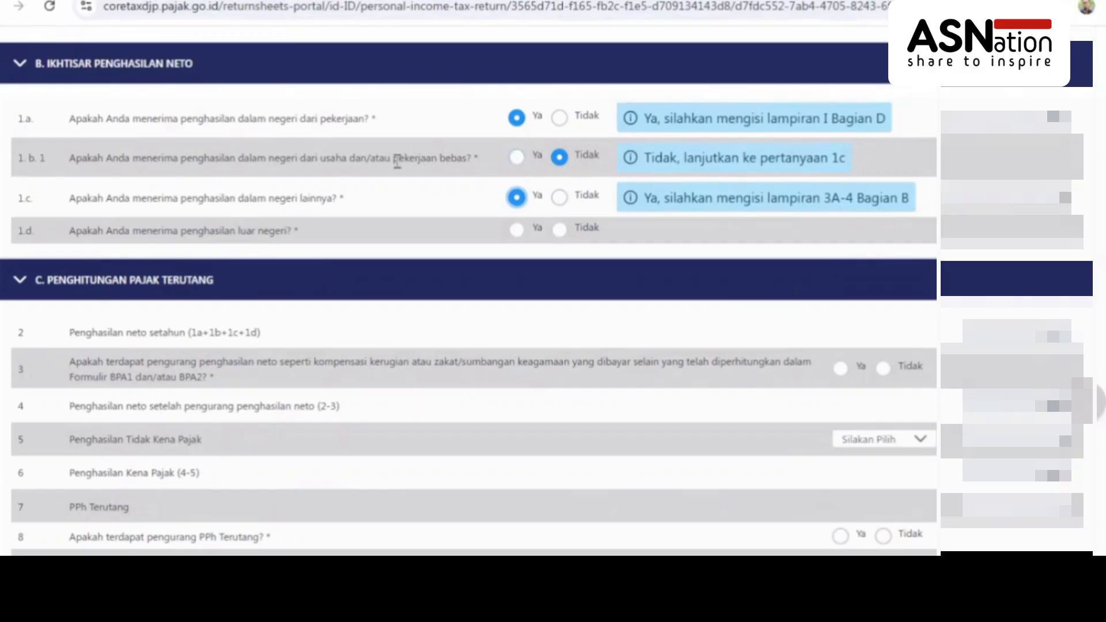
left_click_drag(395, 160, 473, 159)
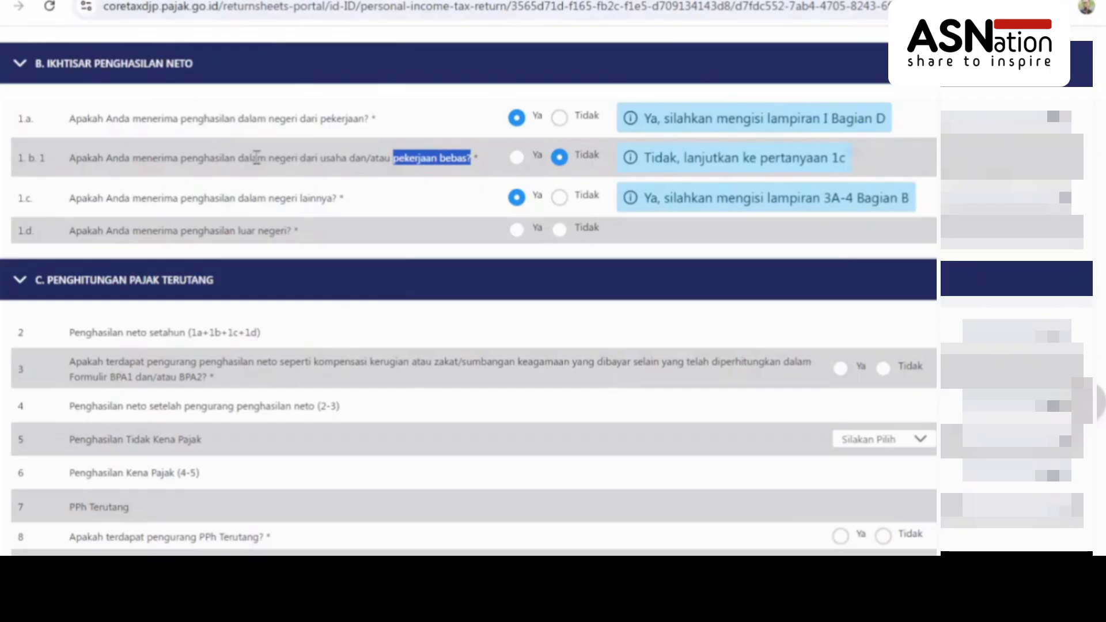
Answer Tidak for foreign income question 1.d and for question 3's net income deductions
left_click_drag(241, 156, 284, 157)
left_click_drag(394, 156, 468, 161)
left_click_drag(468, 160, 472, 160)
left_click_drag(1098, 192, 1097, 195)
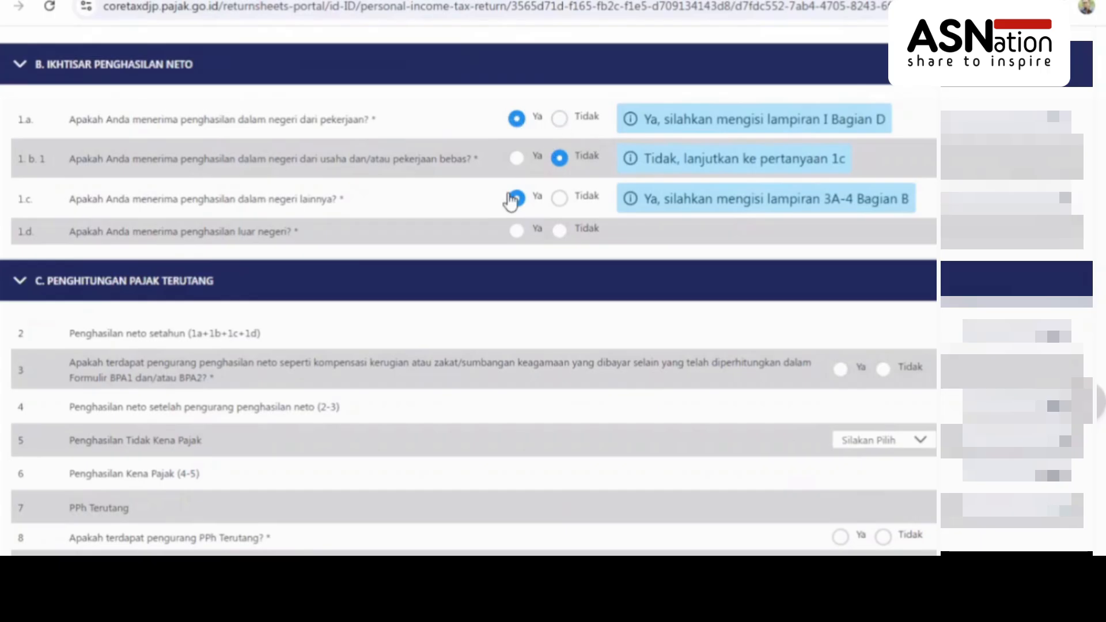
double_click(523, 212)
left_click(557, 232)
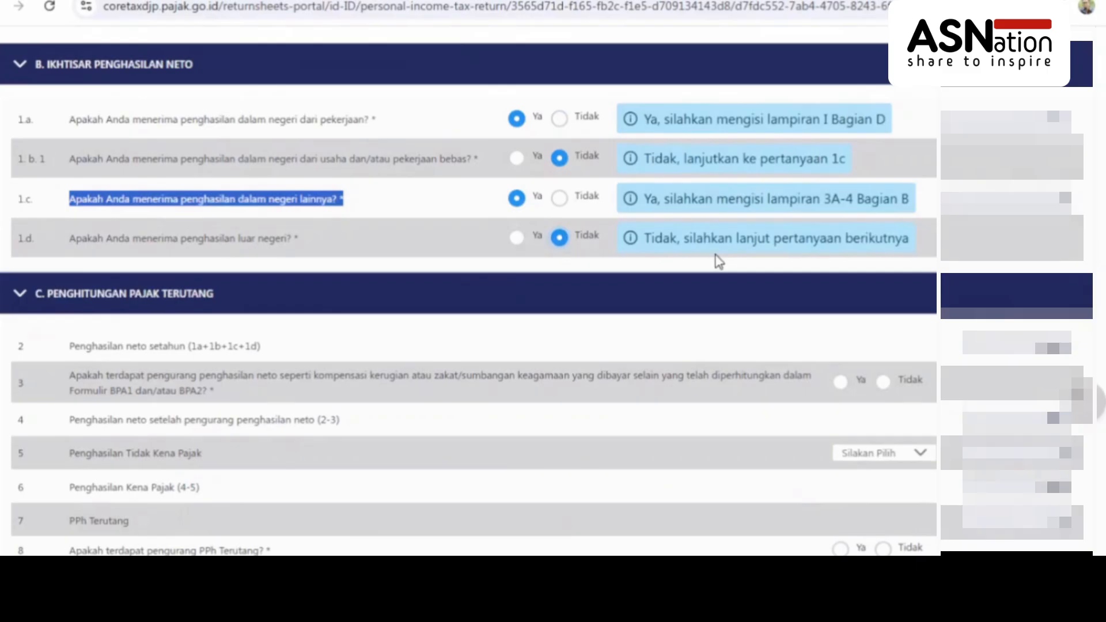
scroll(719, 261, "down", 4)
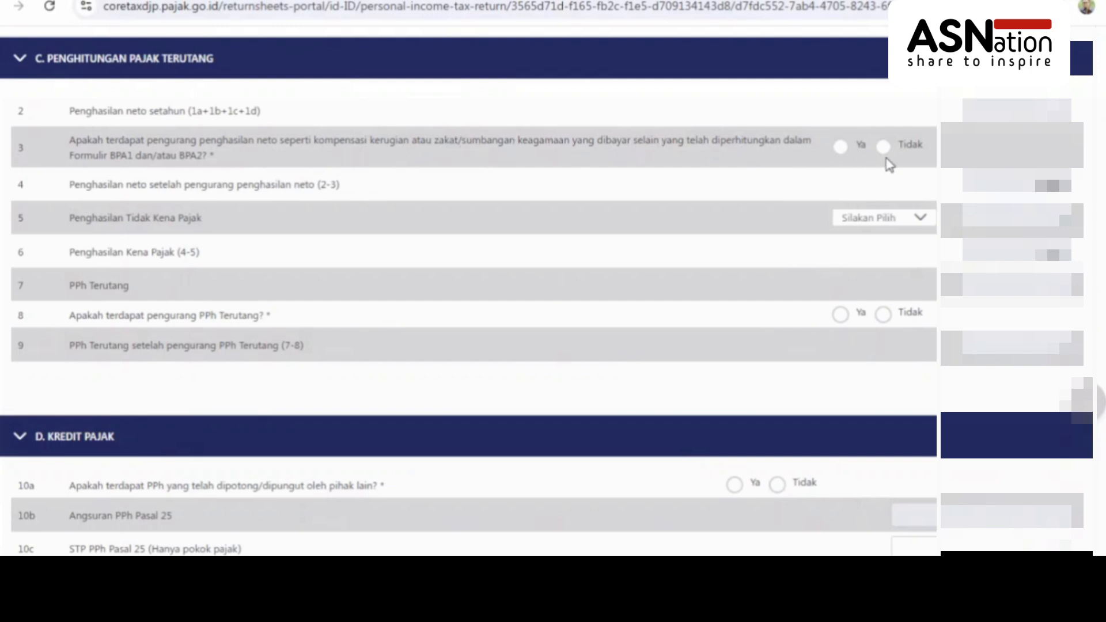
left_click(883, 146)
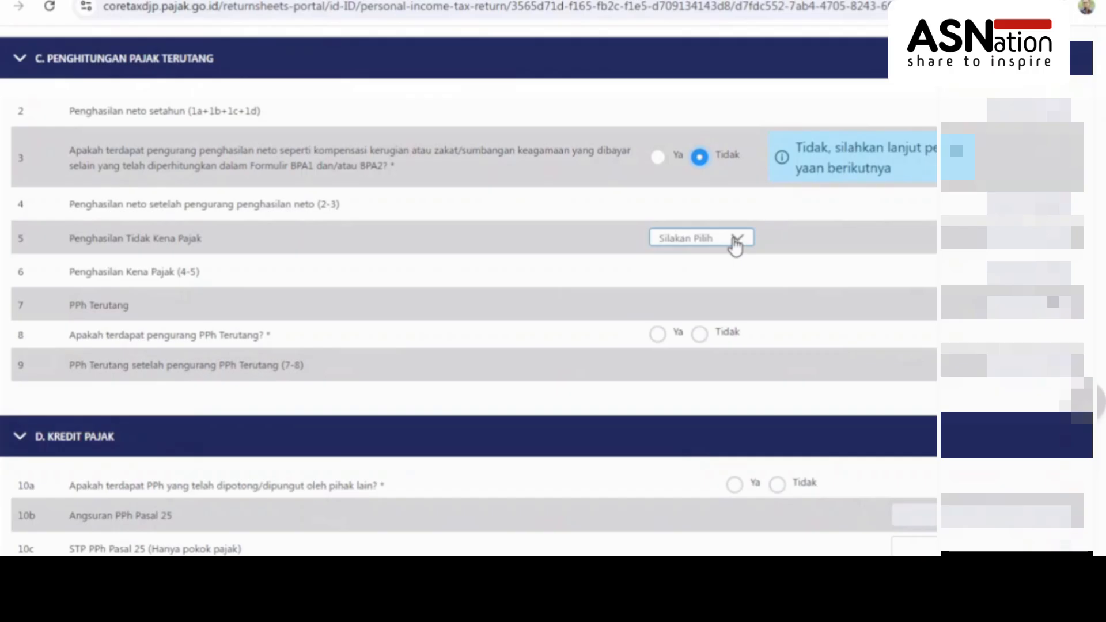
Set the PTKP status to K/3 and answer Tidak to question 8's tax-payable deduction
left_click(736, 242)
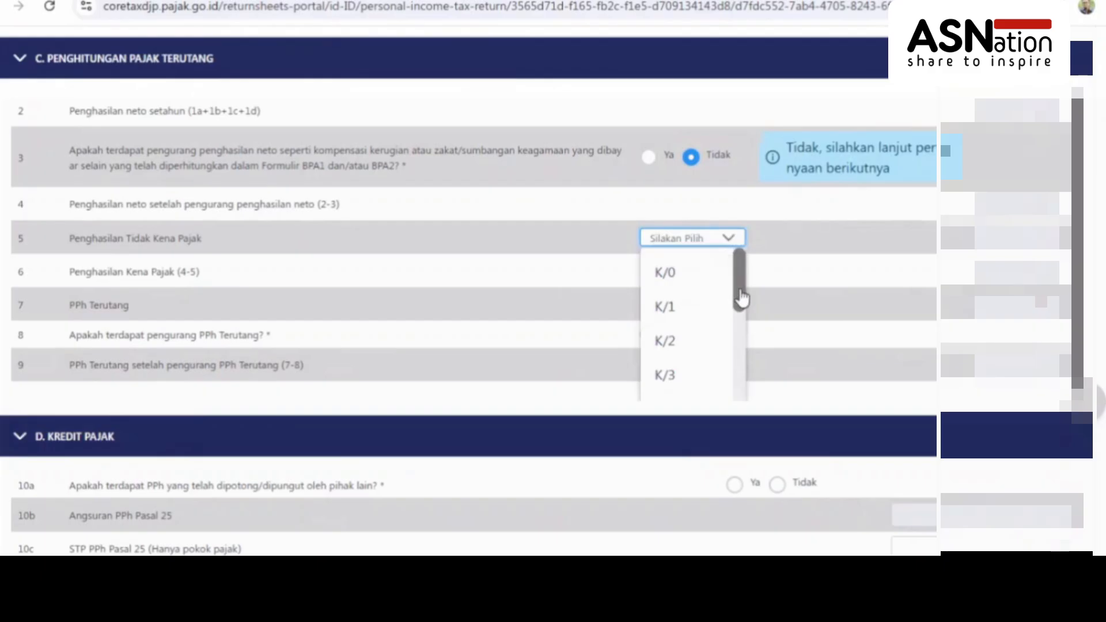
left_click_drag(742, 298, 736, 327)
left_click(671, 295)
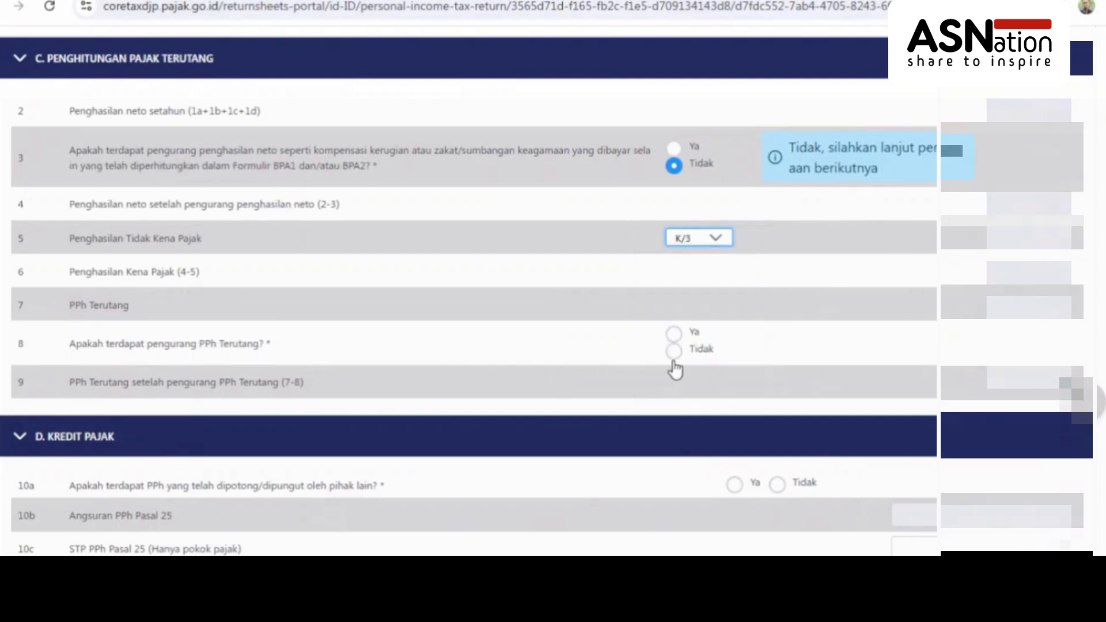
left_click(676, 356)
scroll(745, 249, "down", 2)
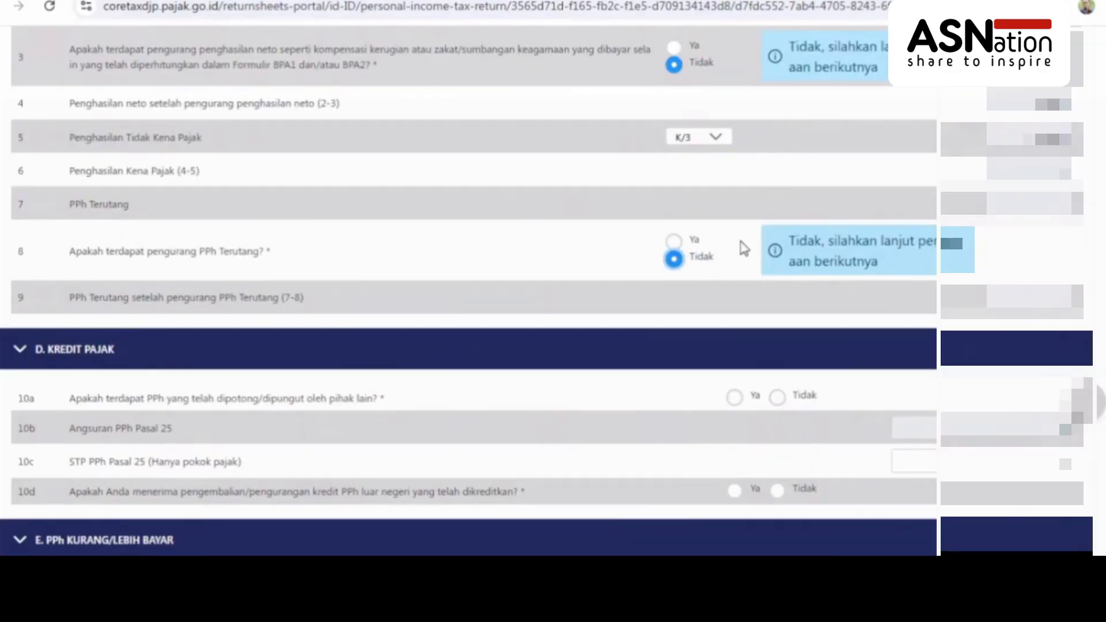
Switch question 8's tax-payable deduction answer to Ya
left_click(674, 242)
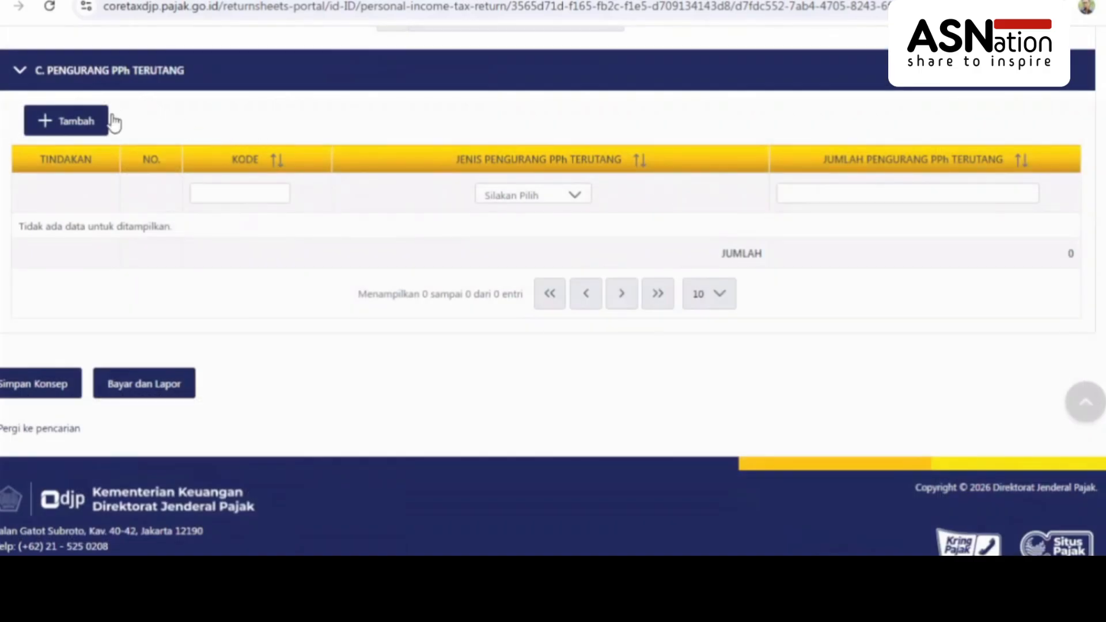
Add a deduction entry of type Fasilitas pembebasan atau pengurangan PPh (Tax holiday), code 601, ready for its amount
left_click(82, 123)
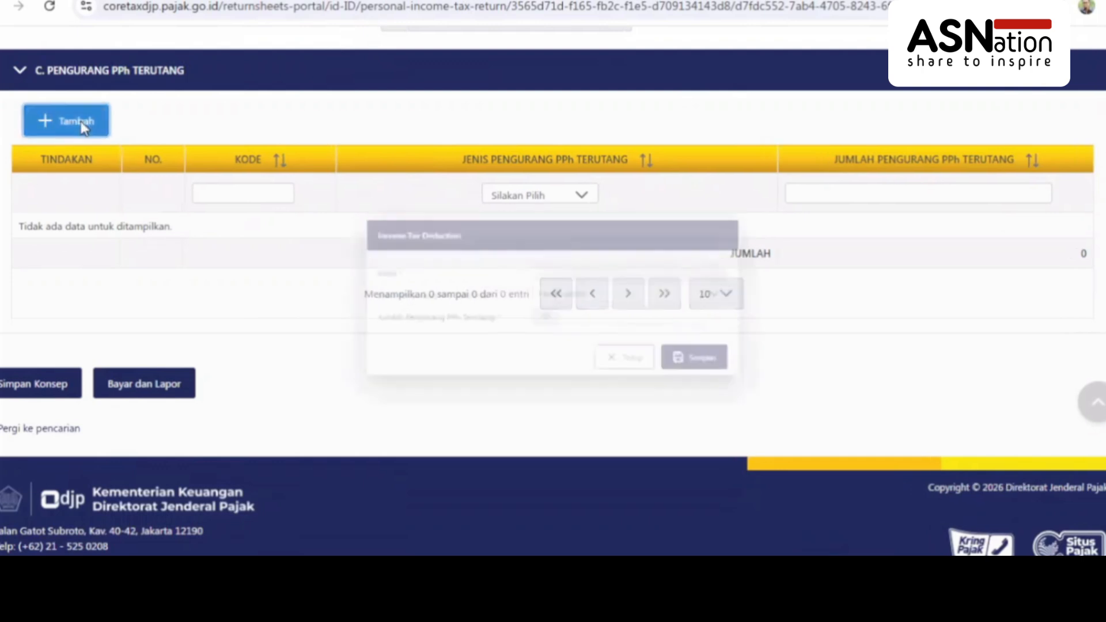
left_click(573, 296)
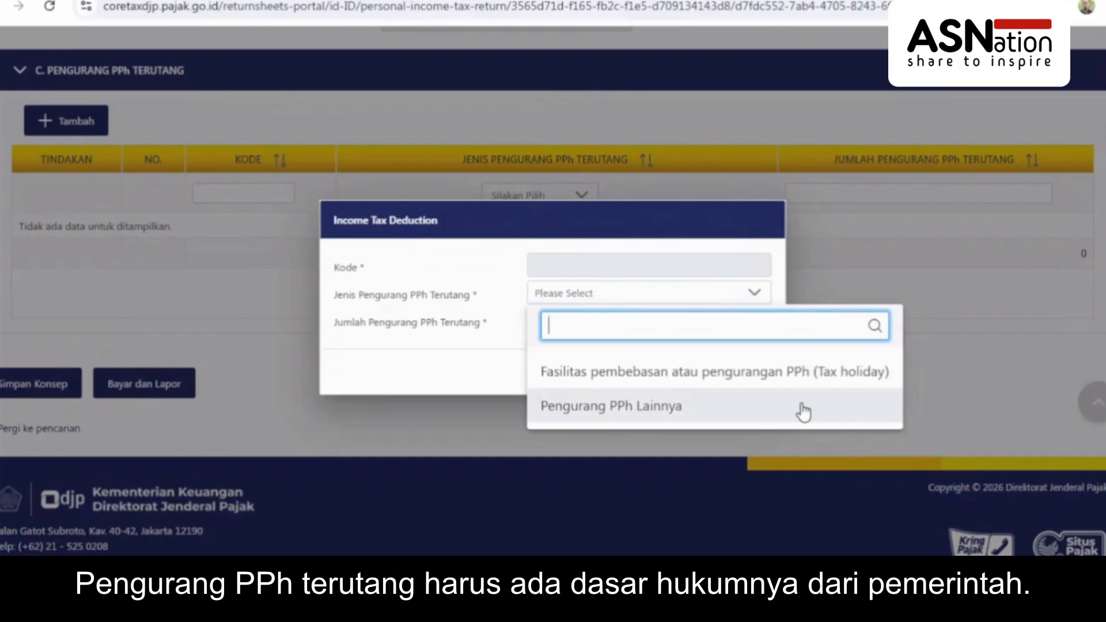
left_click(471, 358)
left_click(615, 283)
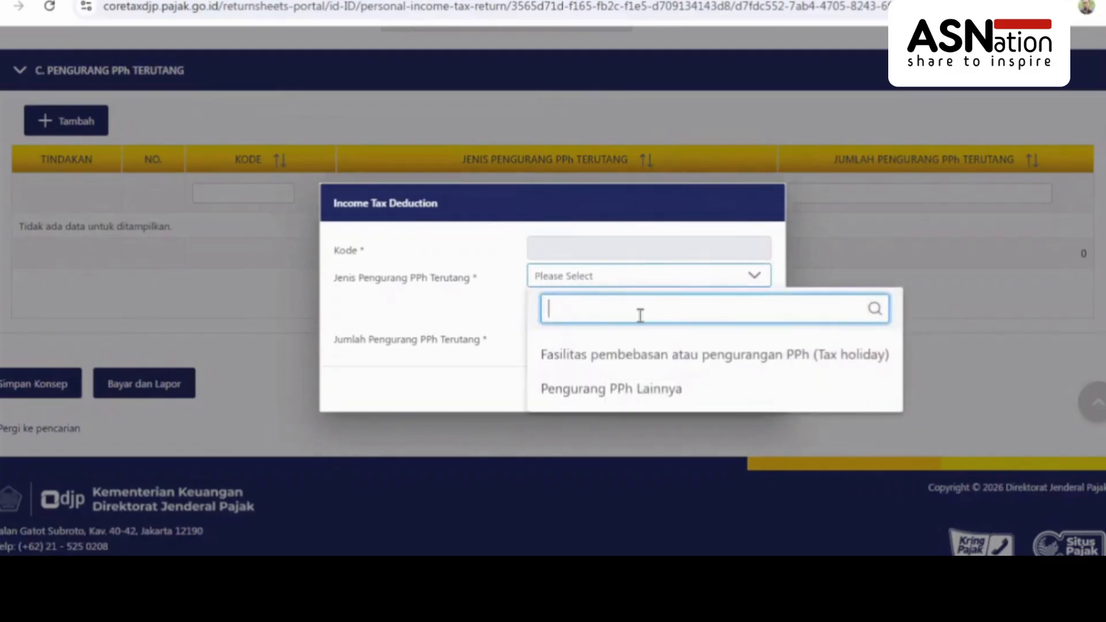
left_click(660, 354)
left_click(618, 320)
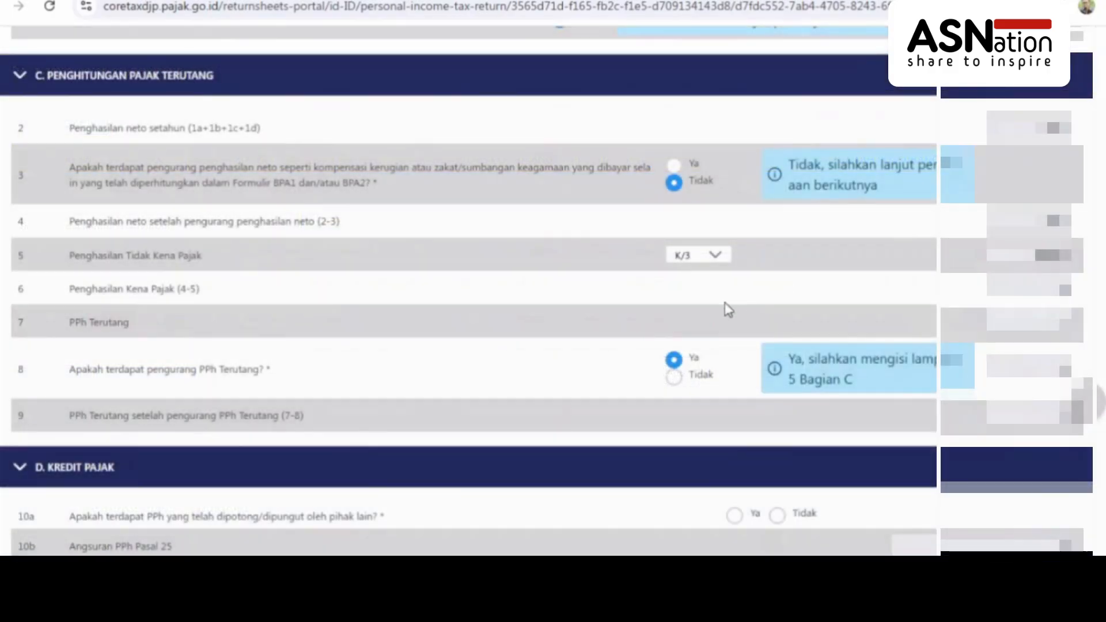
Change question 8's tax-payable deduction answer back to Tidak on the main form
left_click(673, 377)
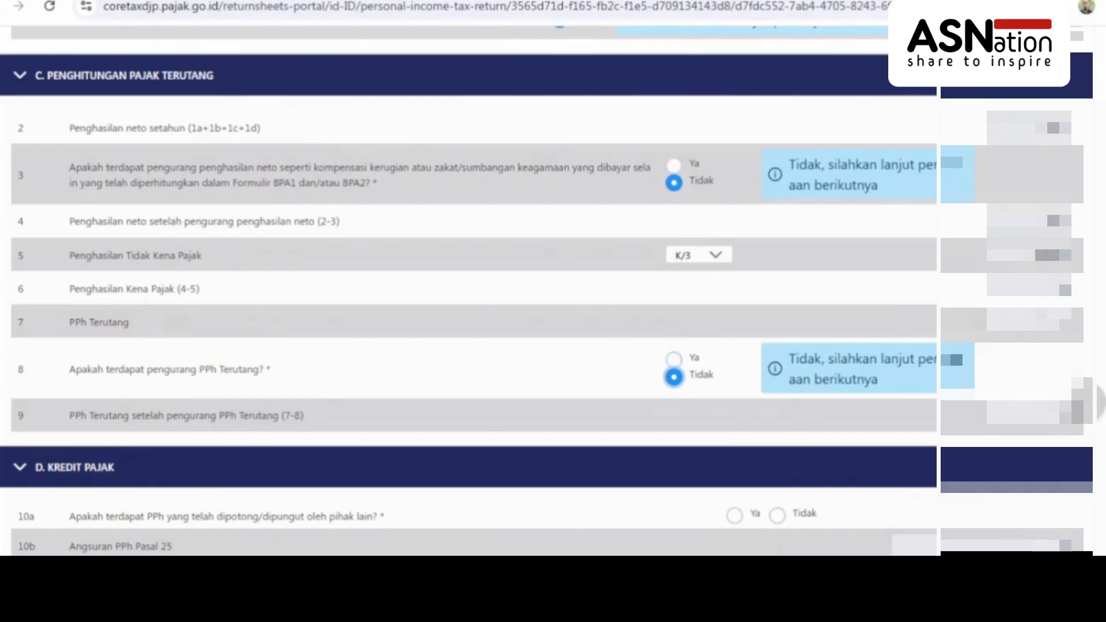
scroll(553, 288, "down", 6)
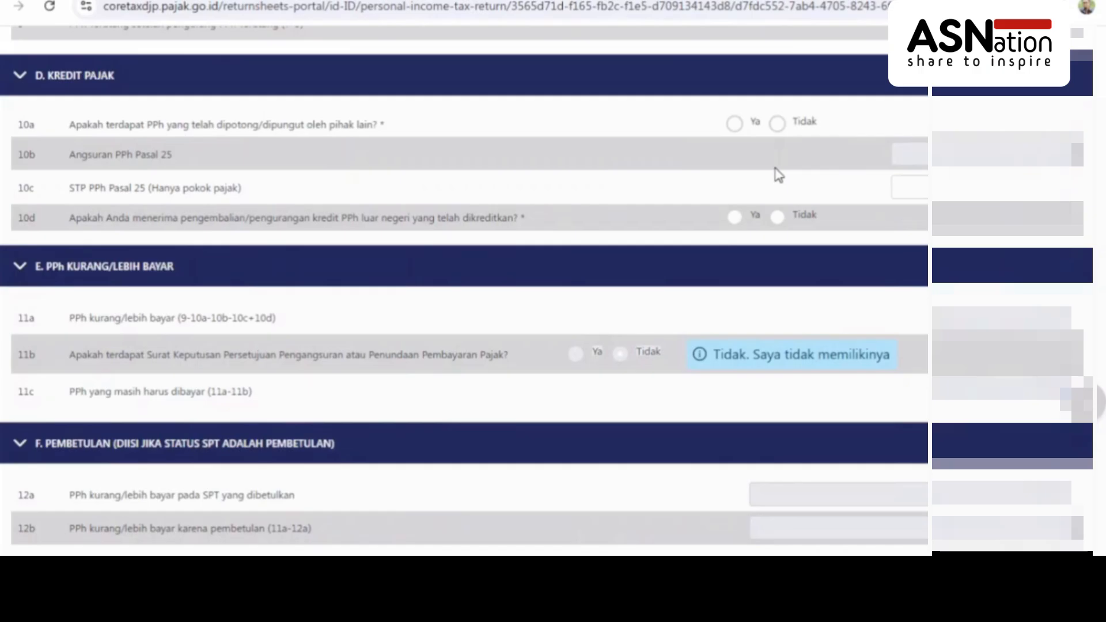
Answer Ya for withheld tax question 10a and Tidak for foreign tax refund question 10d
left_click(735, 126)
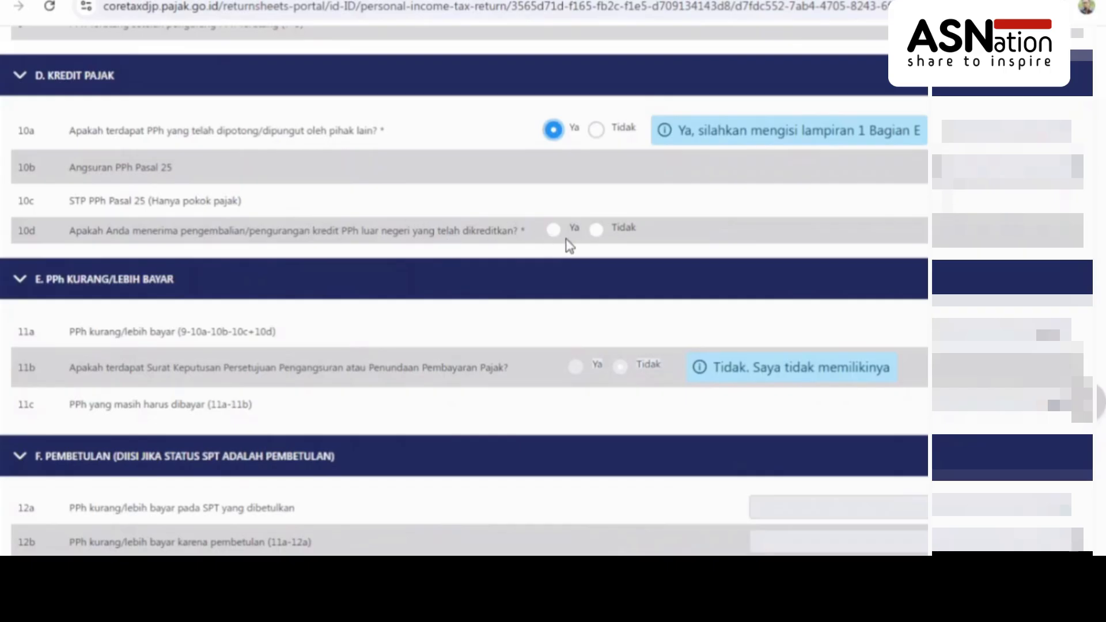
left_click(593, 234)
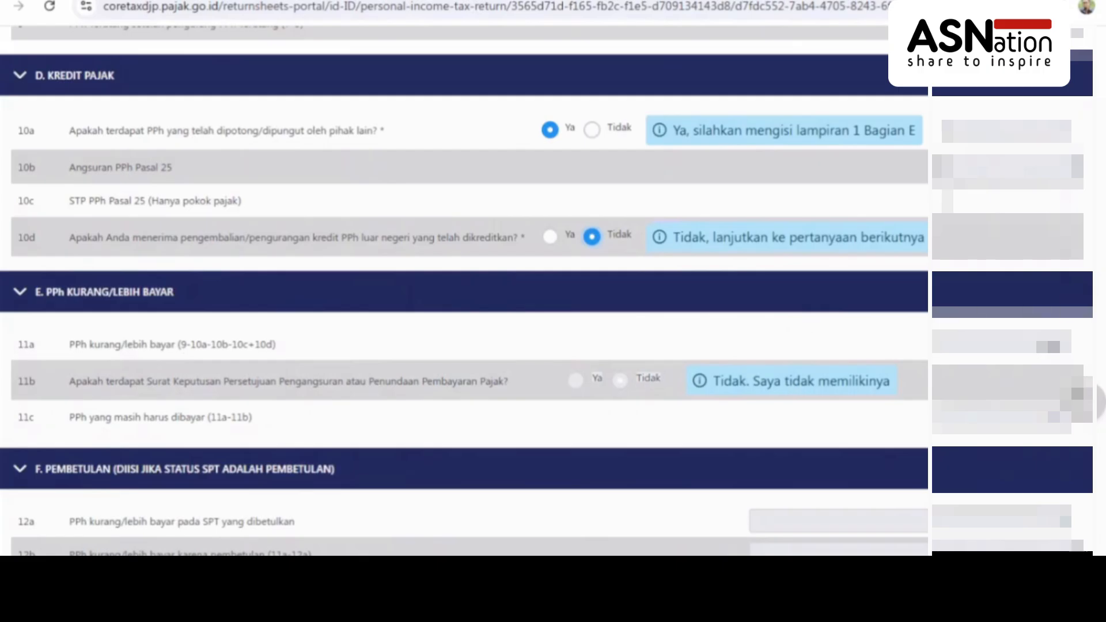
scroll(461, 288, "down", 7)
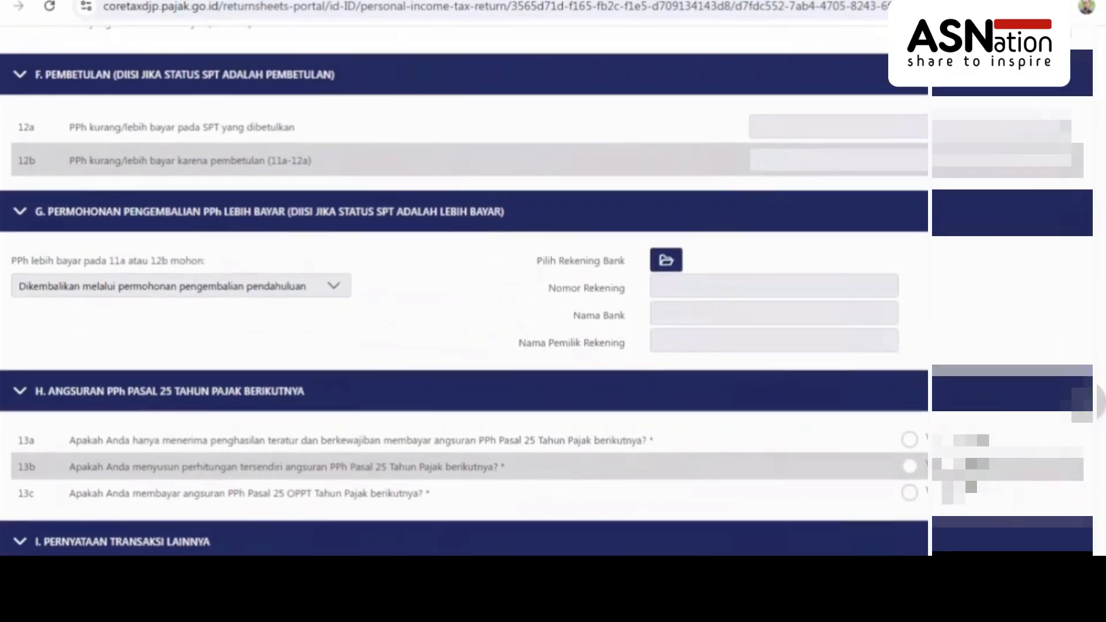
Answer Tidak for Article 25 installment questions 13a, 13b and 13c in section H
scroll(461, 289, "down", 4)
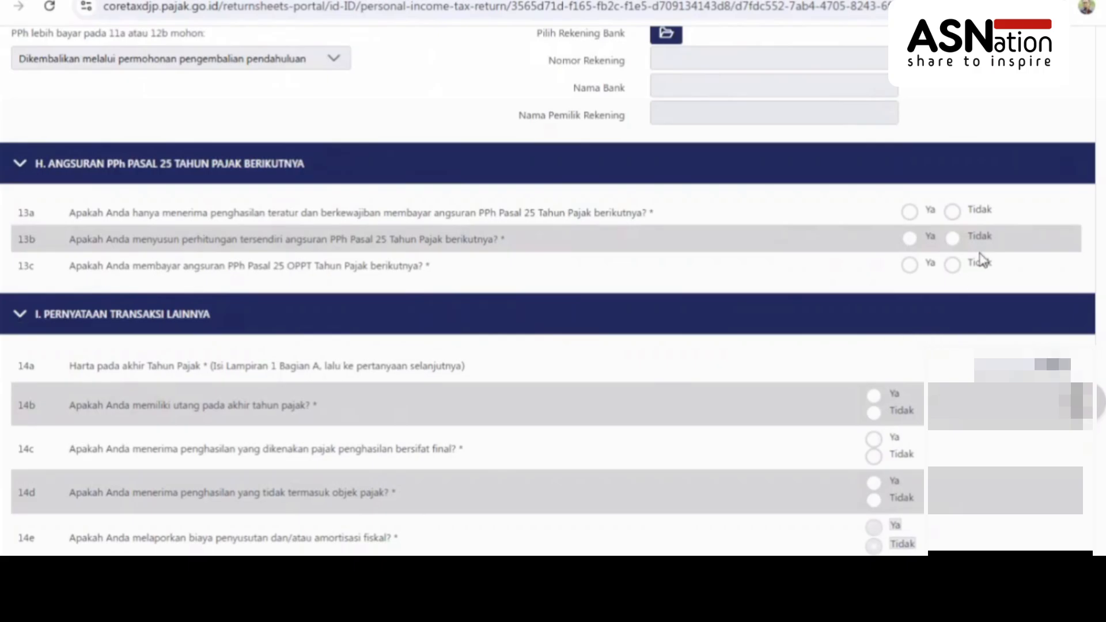
left_click(955, 213)
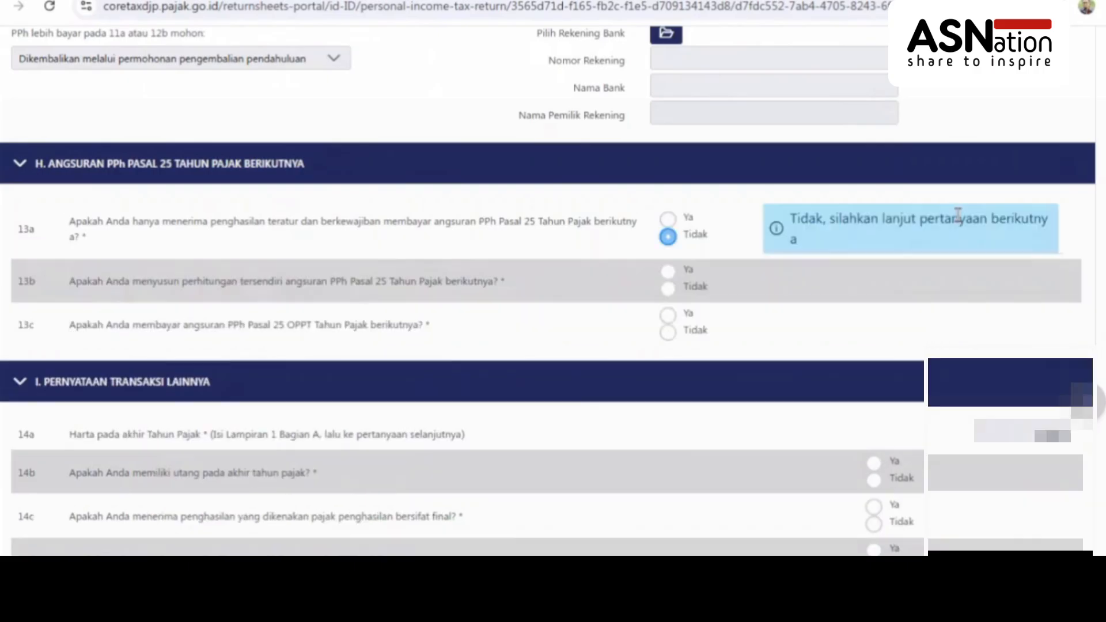
left_click(667, 289)
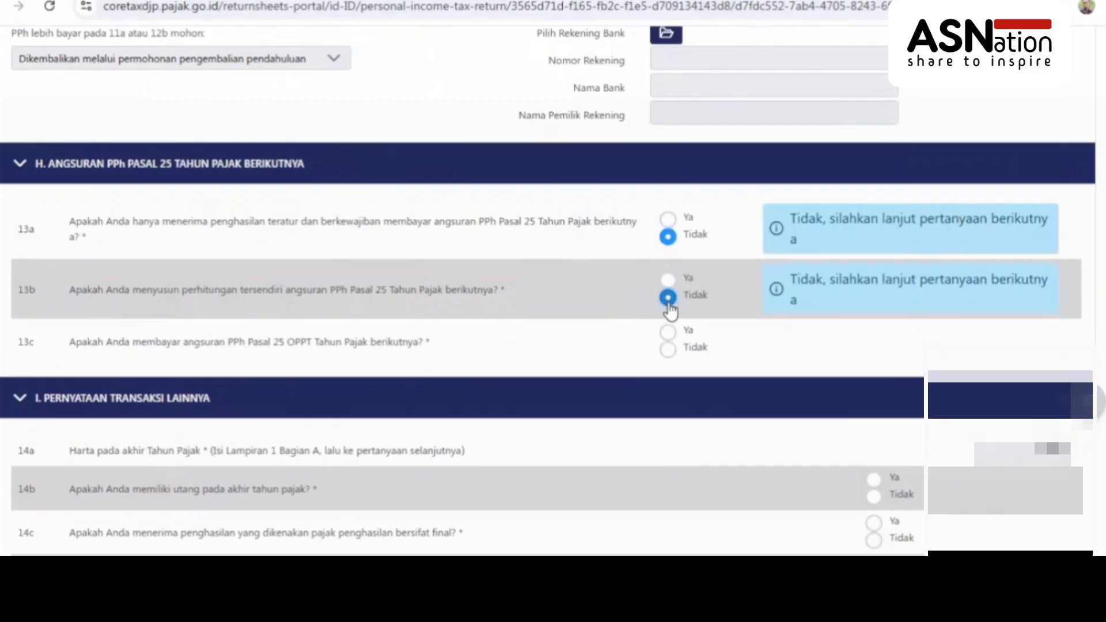
left_click(668, 350)
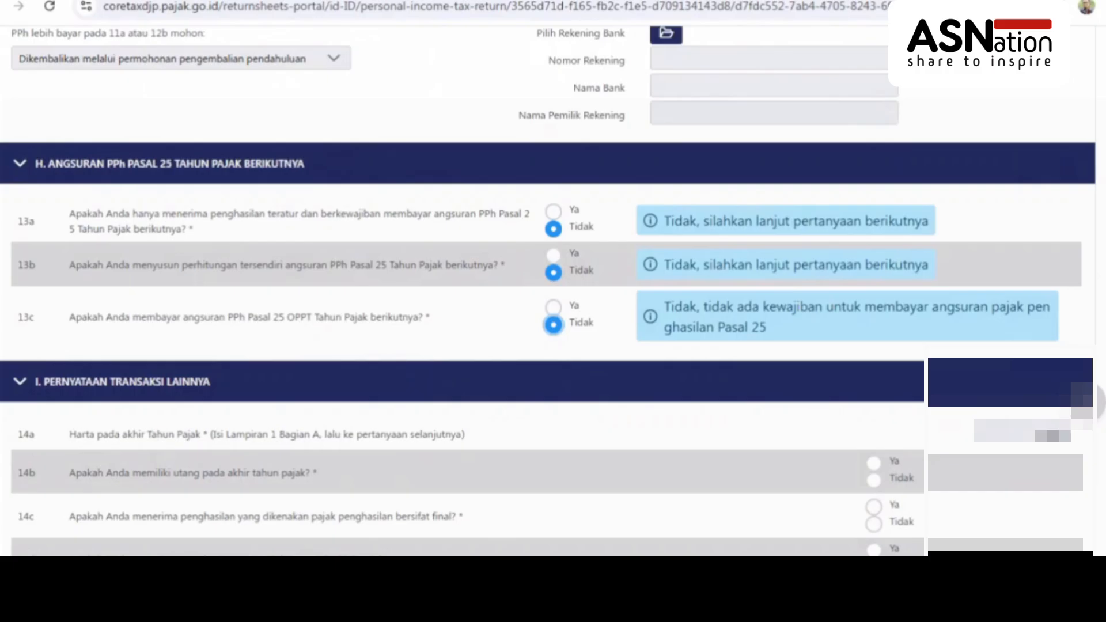
In section I, set question 14b on year-end debts to Tidak after first picking Ya
scroll(554, 288, "down", 4)
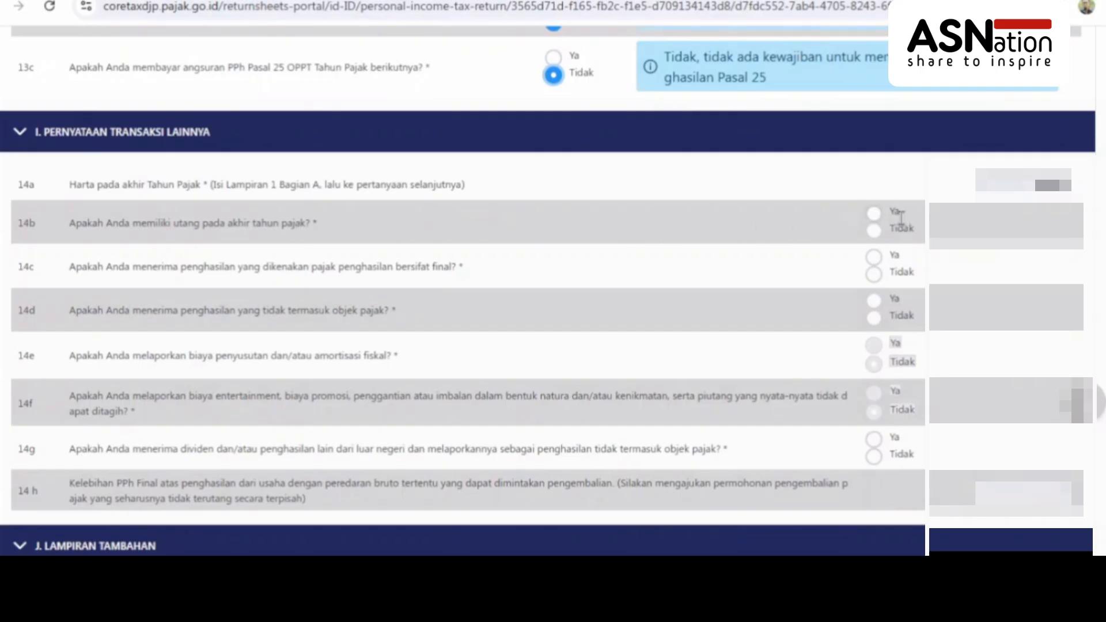
left_click(874, 213)
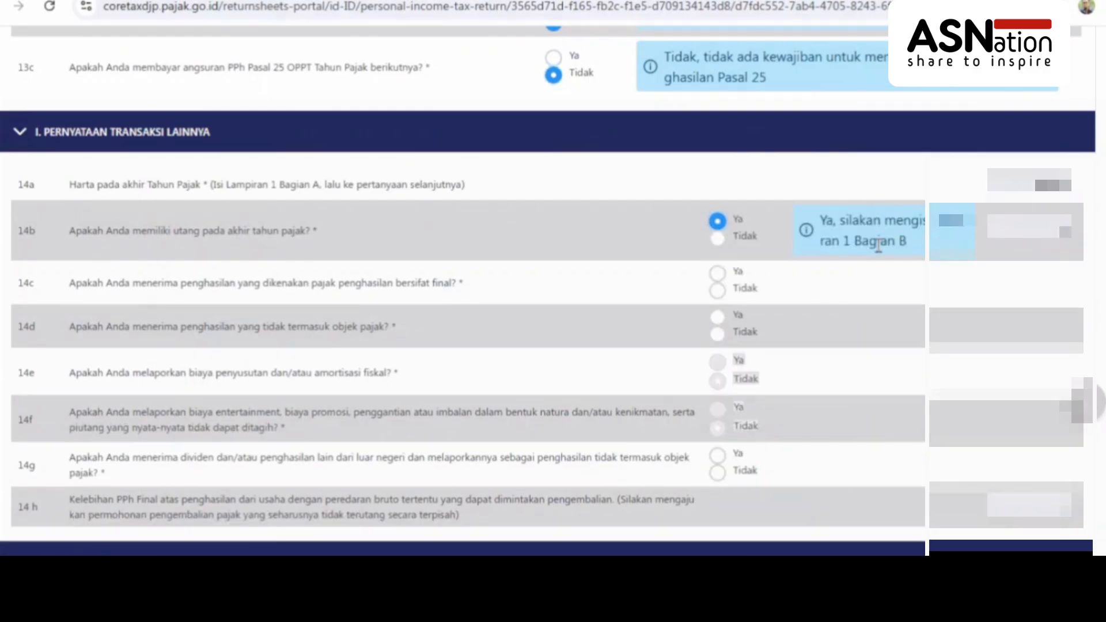
left_click(719, 241)
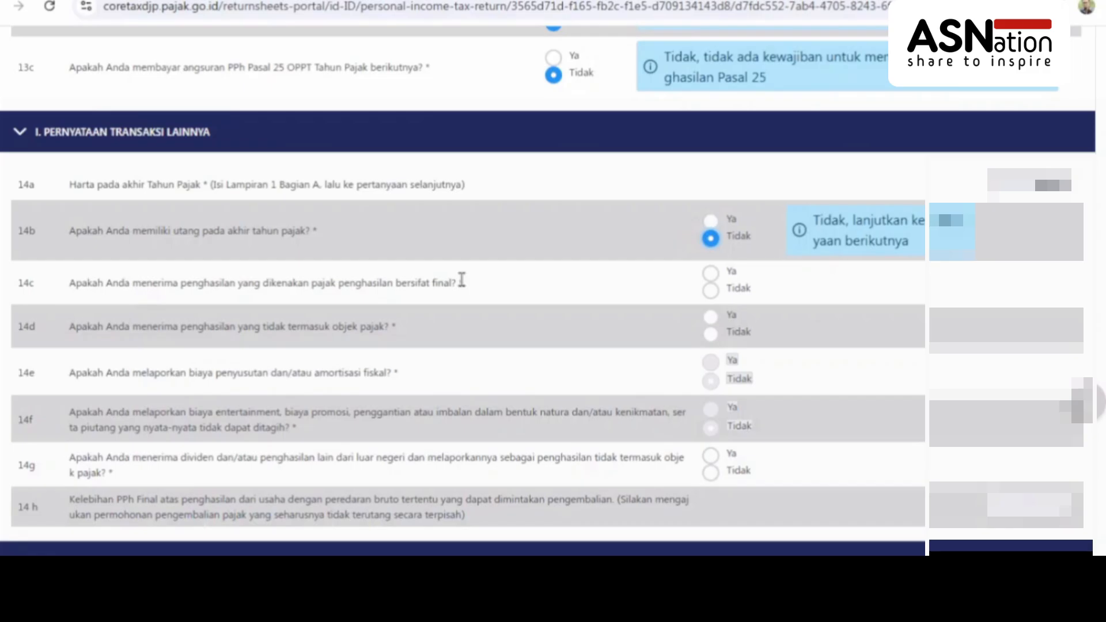
Answer Ya to question 14c on income subject to final tax
left_click(712, 272)
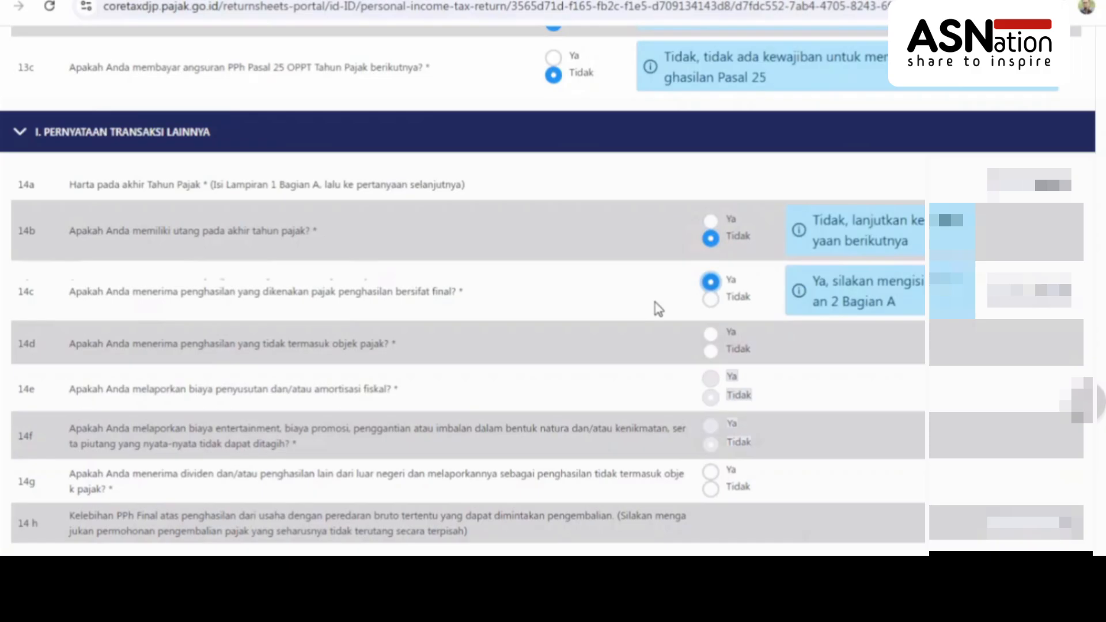
scroll(657, 308, "down", 1)
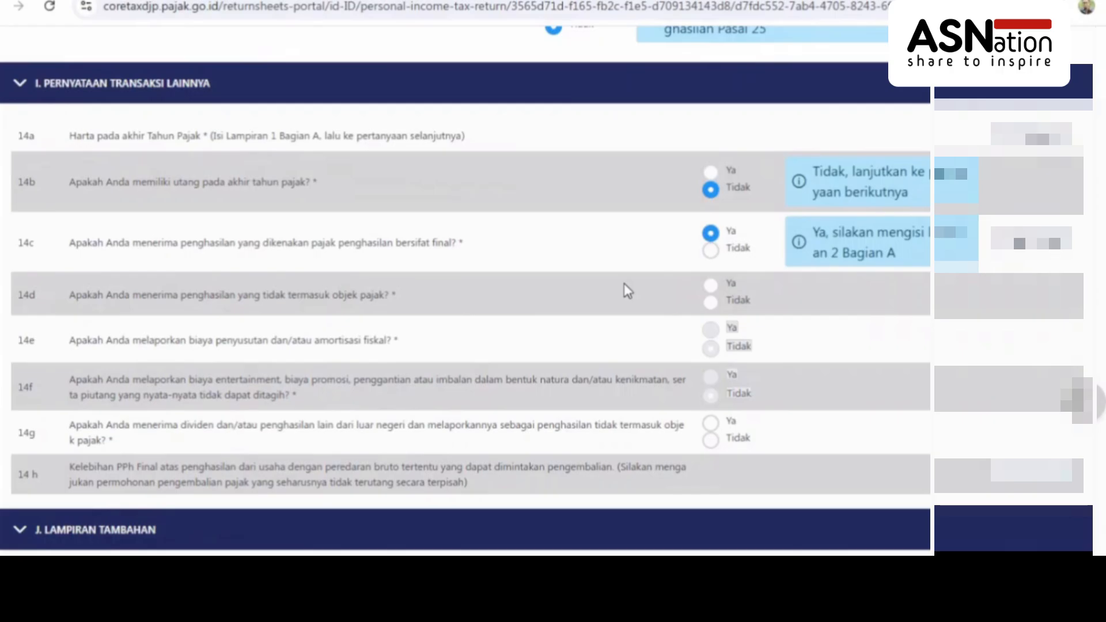
Answer Ya to 14d, then start a non-taxable income entry and browse its income types
left_click(711, 287)
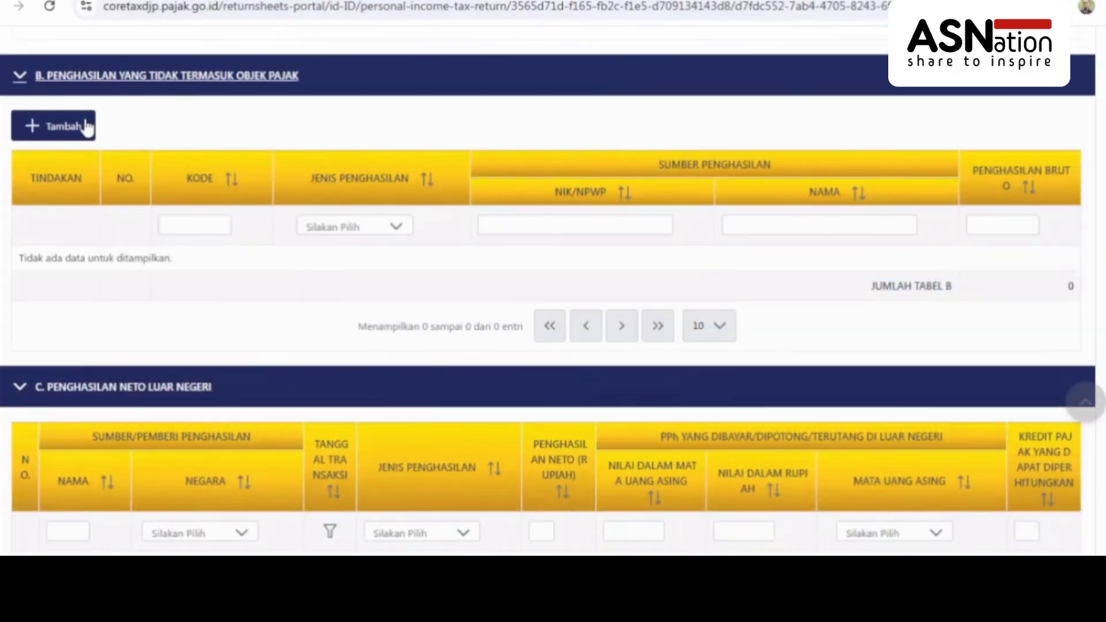
left_click(78, 127)
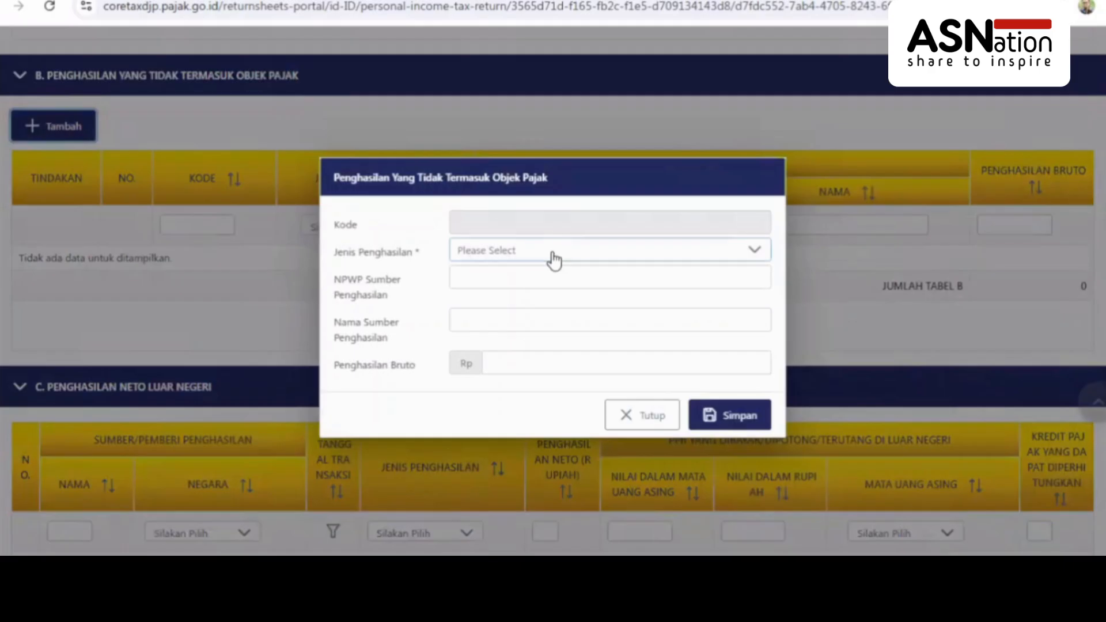
left_click(560, 259)
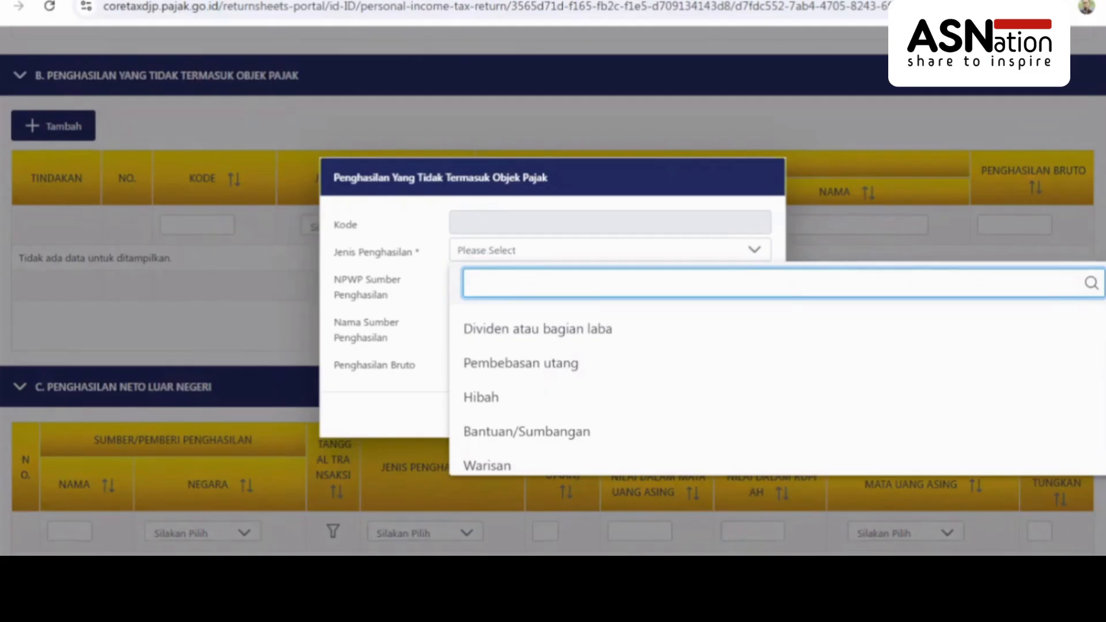
scroll(663, 389, "down", 3)
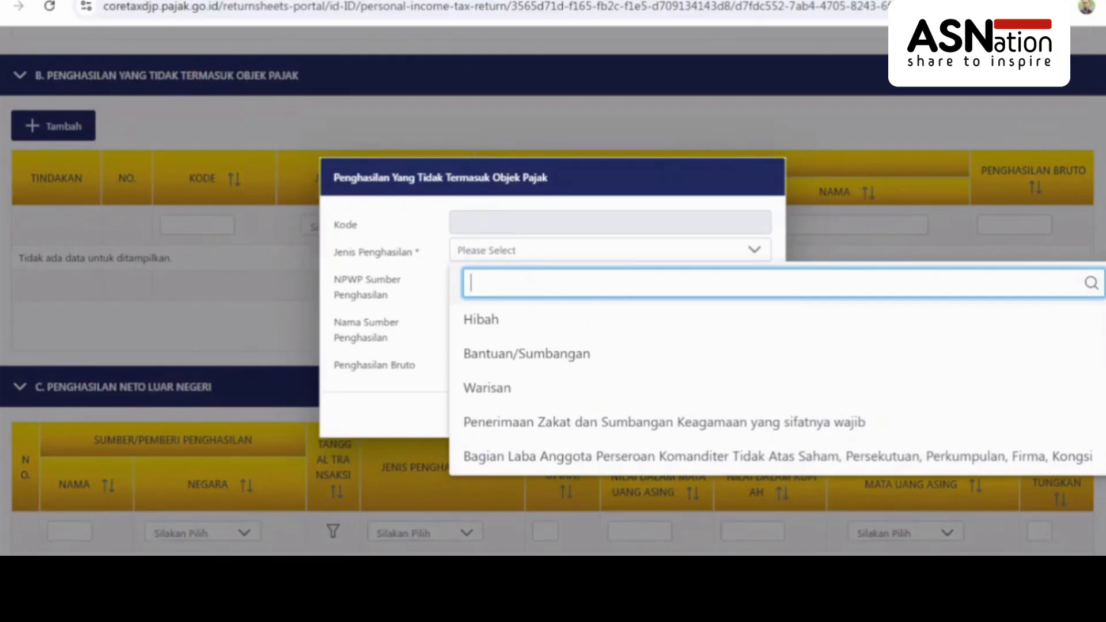
scroll(778, 390, "down", 2)
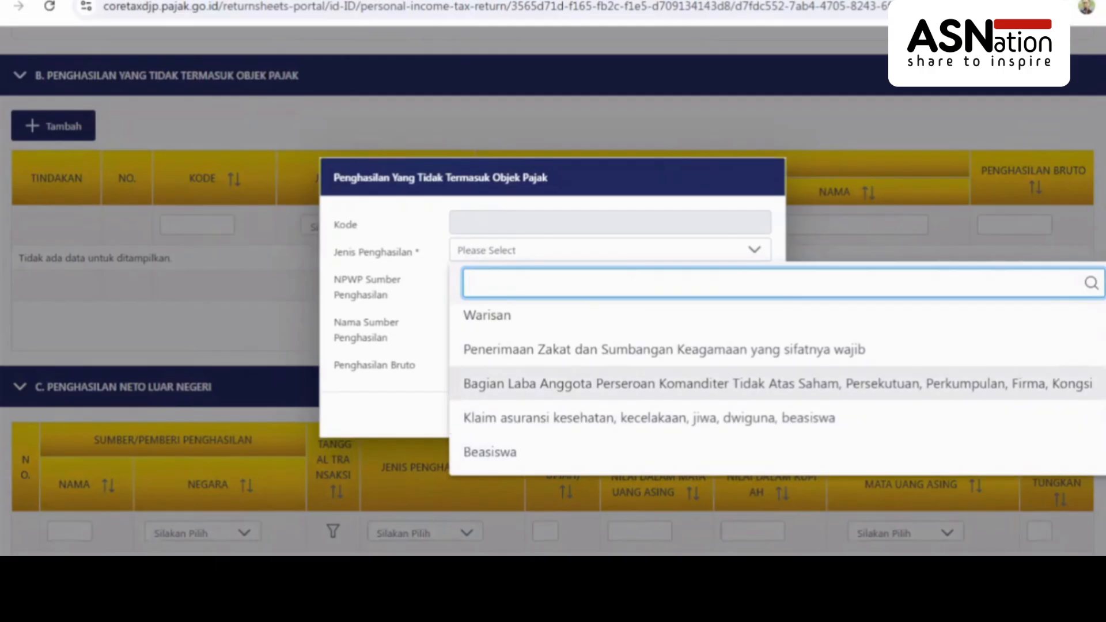
scroll(778, 392, "down", 5)
scroll(778, 392, "down", 2)
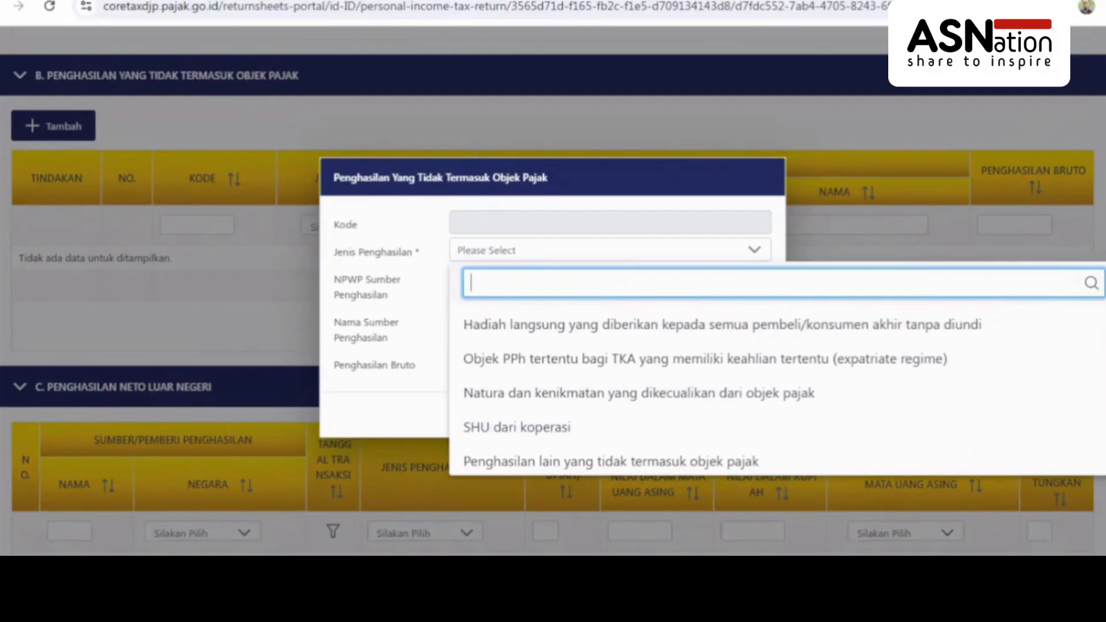
scroll(720, 392, "down", 1)
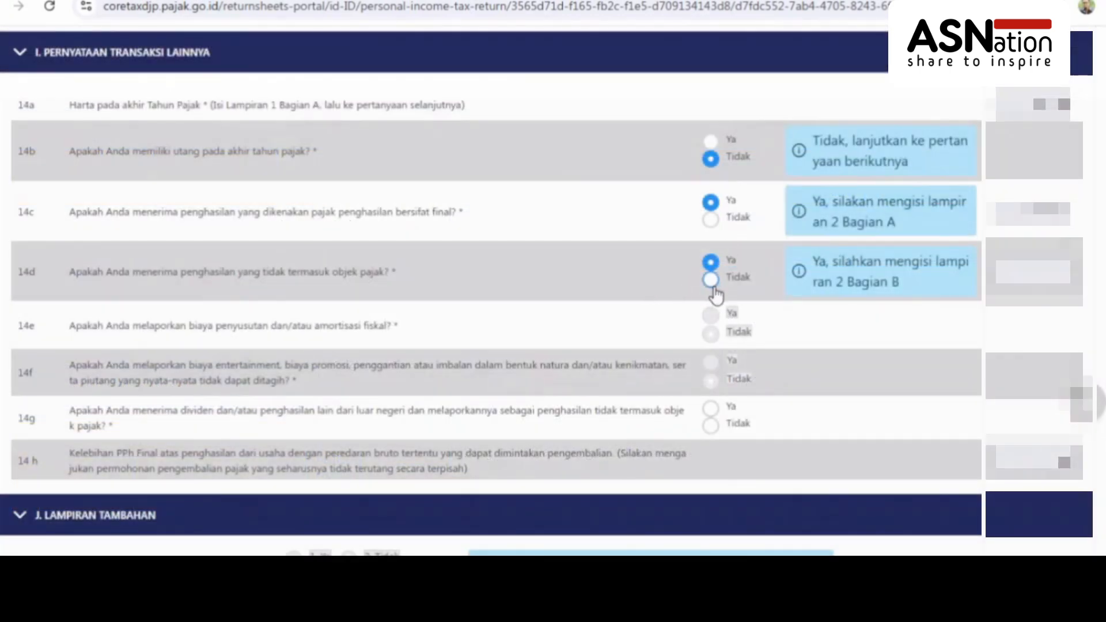
Change question 14d on non-taxable income to Tidak
left_click(712, 280)
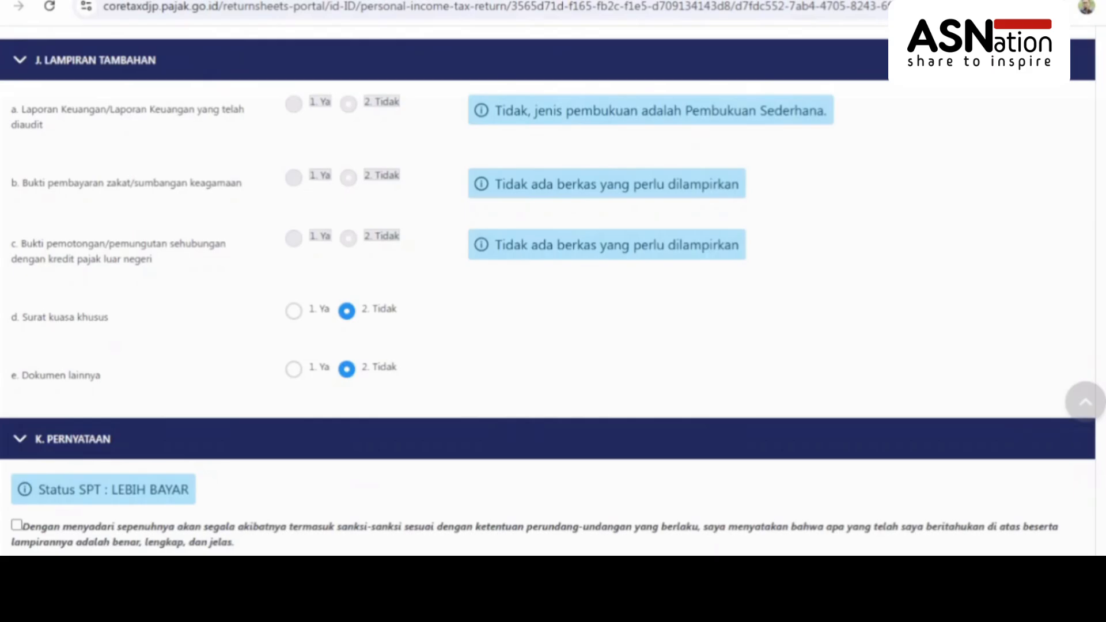
Tick the K. Pernyataan declaration, save the return as a draft, and open attachment L-1
scroll(1082, 440, "down", 5)
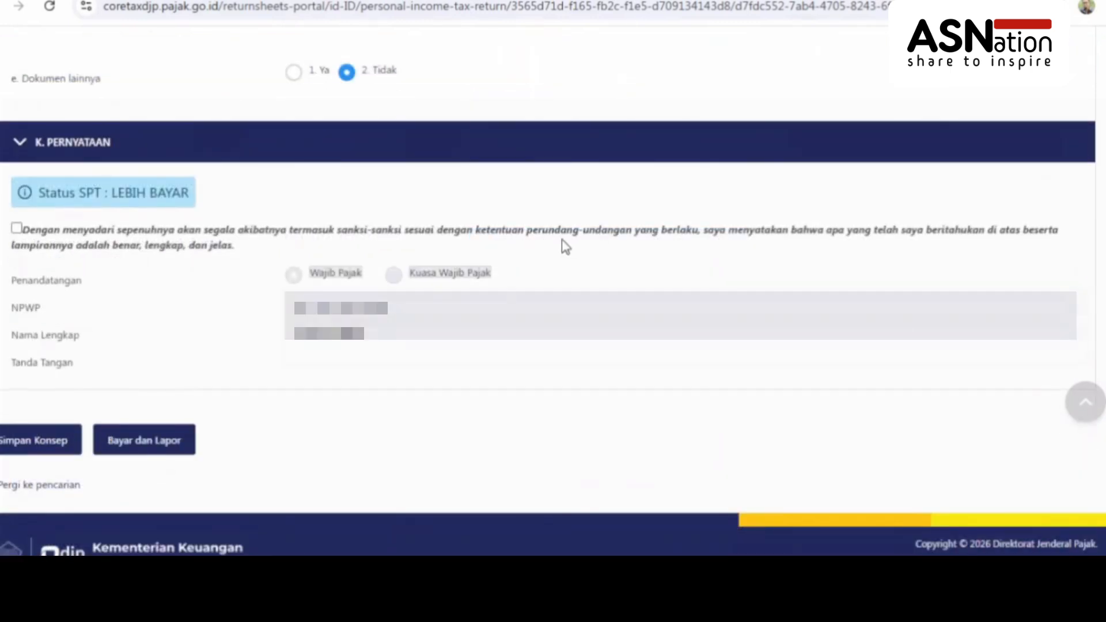
left_click(17, 228)
left_click(61, 443)
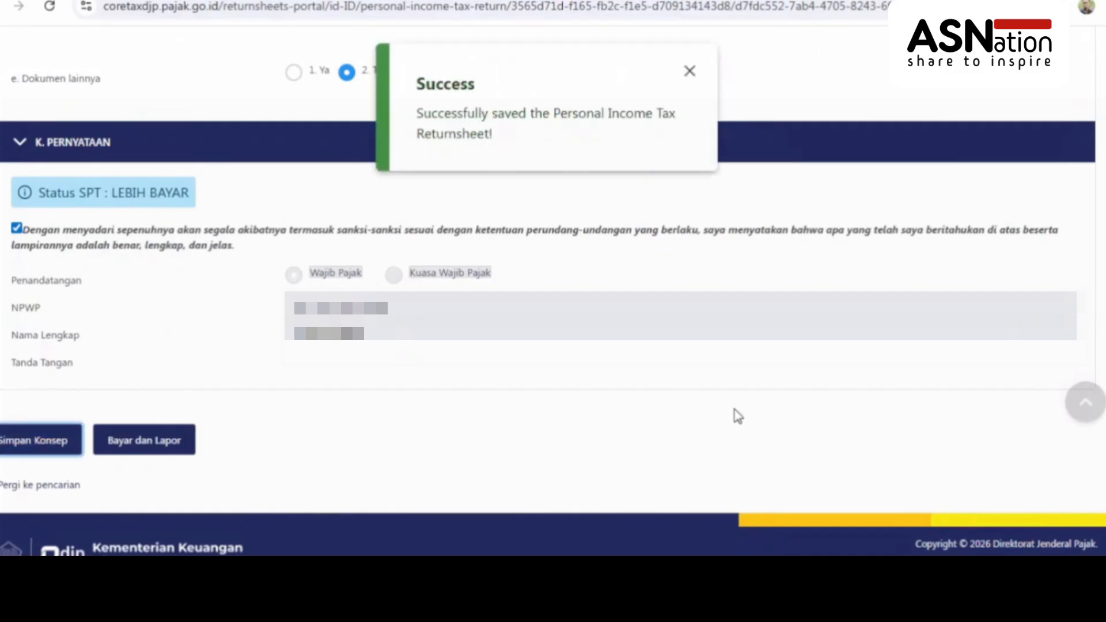
left_click(72, 225)
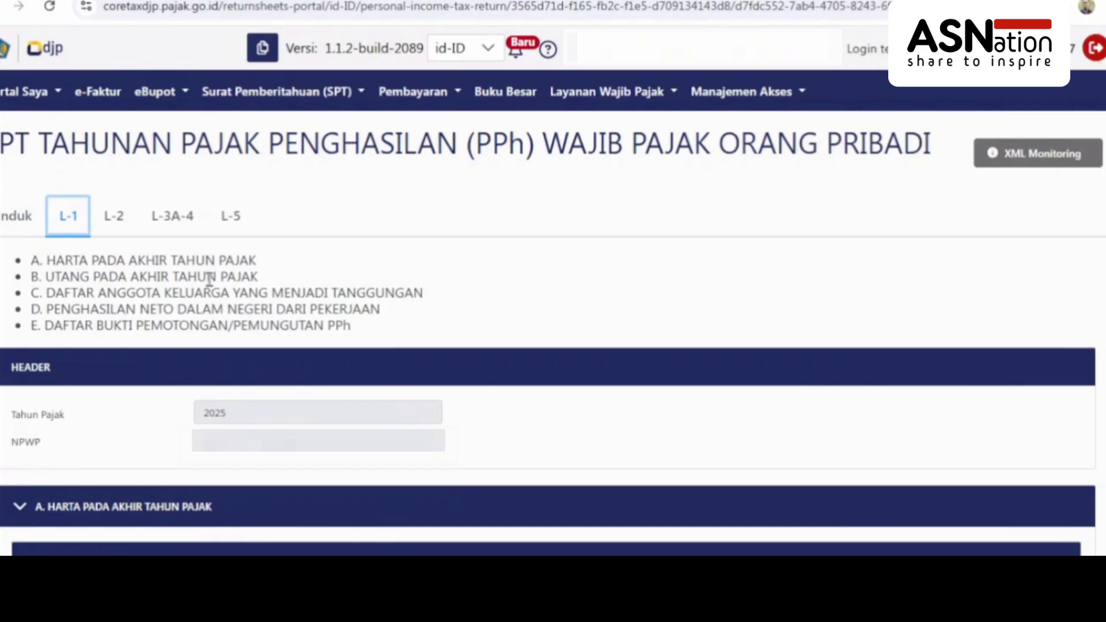
Collapse L-1 section A. Harta Pada Akhir Tahun Pajak and return to section I
left_click(23, 509)
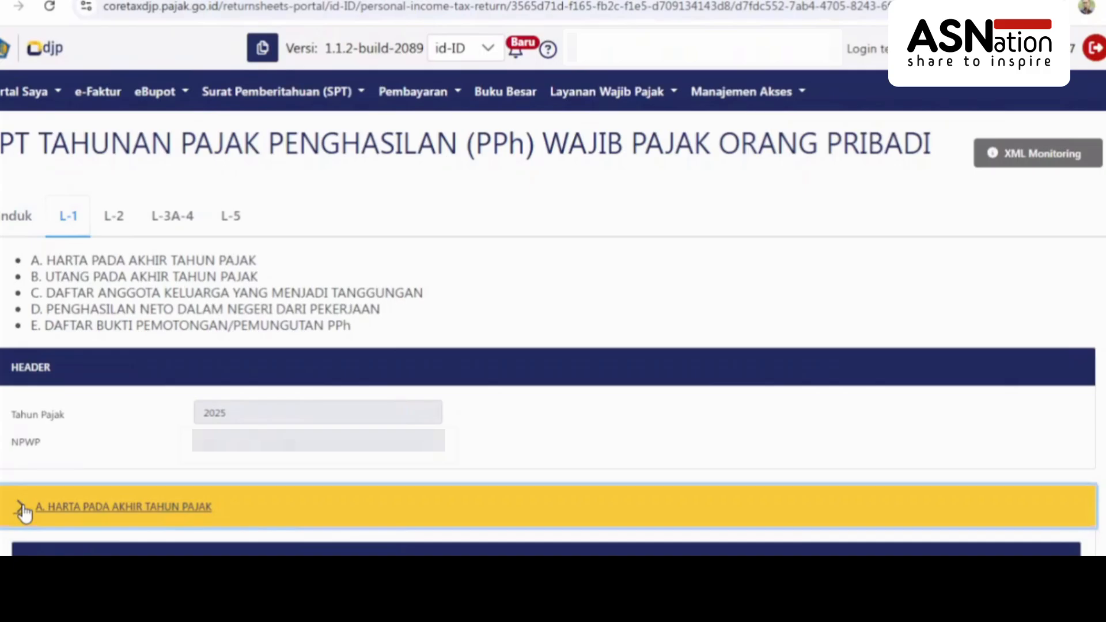
scroll(24, 509, "down", 3)
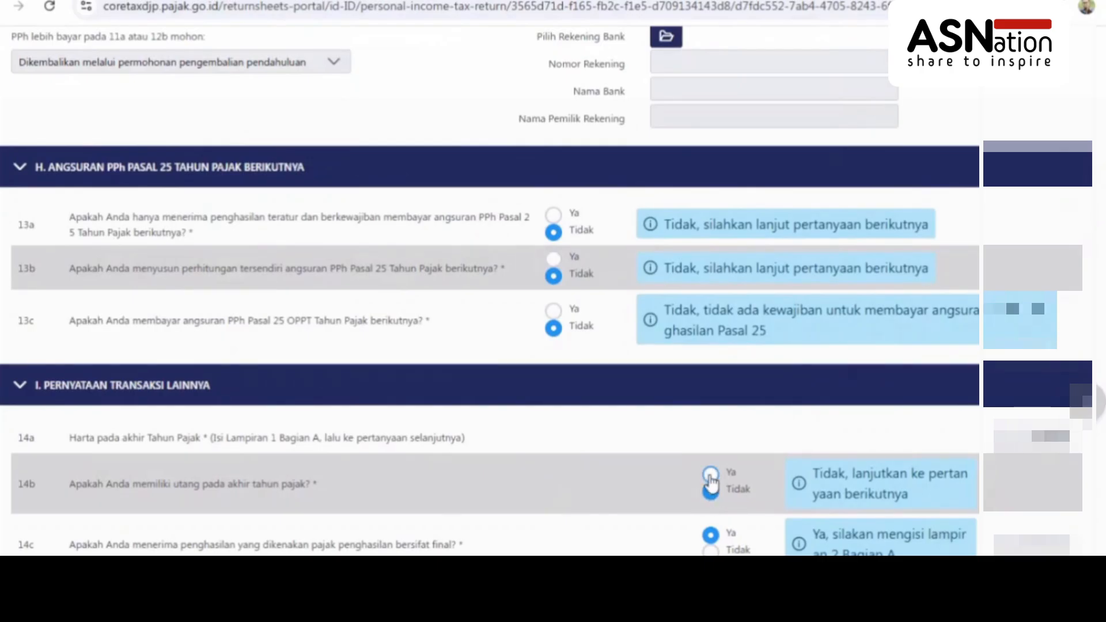
Answer Ya to 14b and start a new L-1 debt entry described as Utang Lainnya
left_click(711, 476)
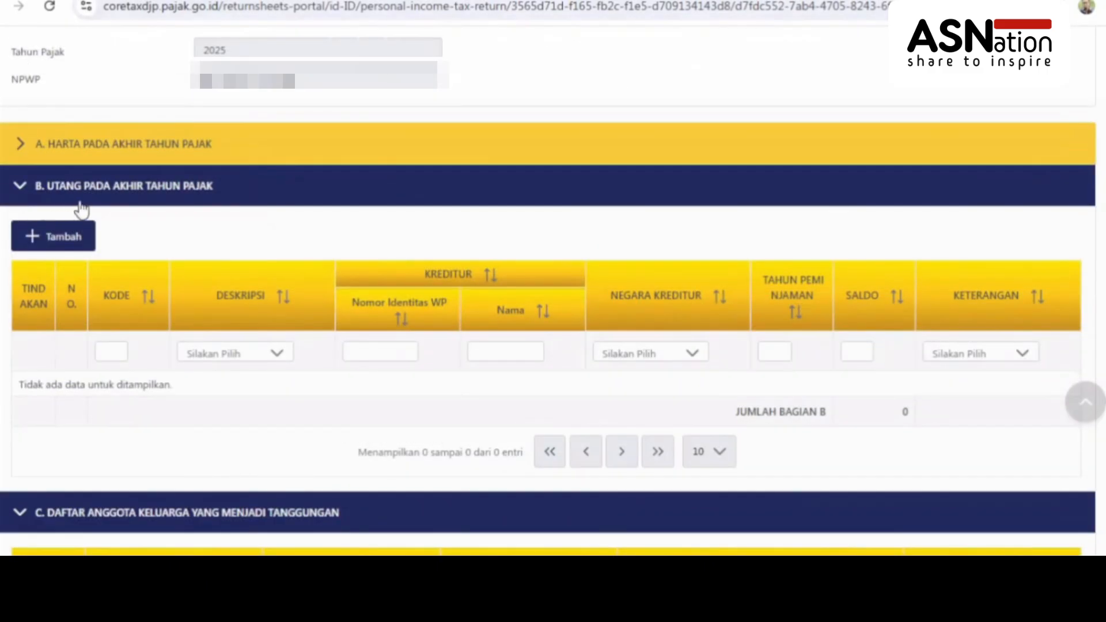
left_click(55, 239)
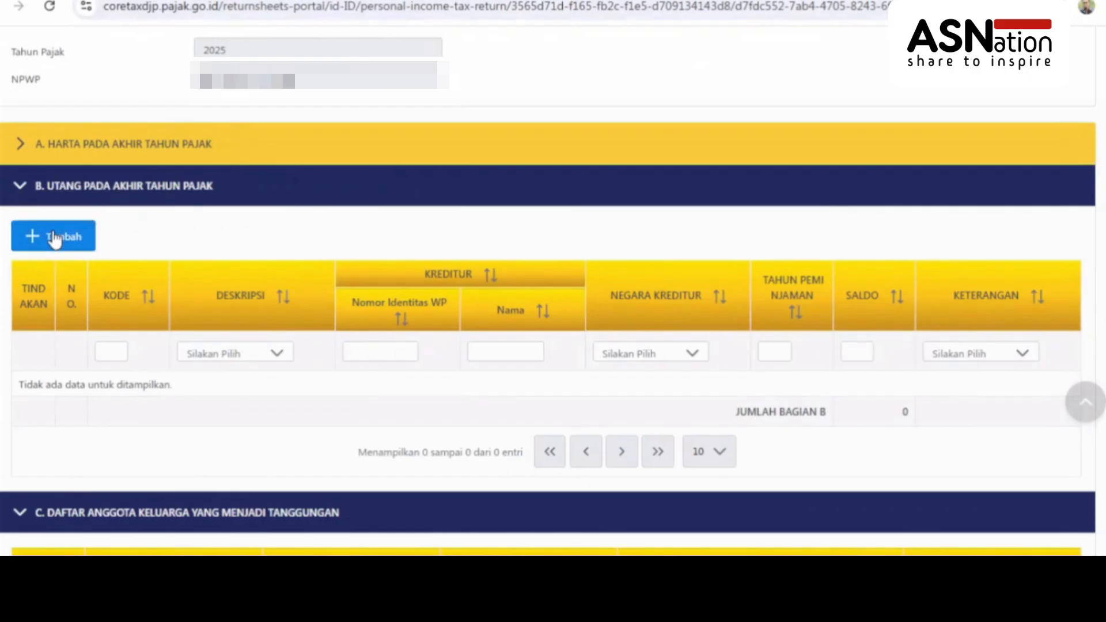
left_click(55, 238)
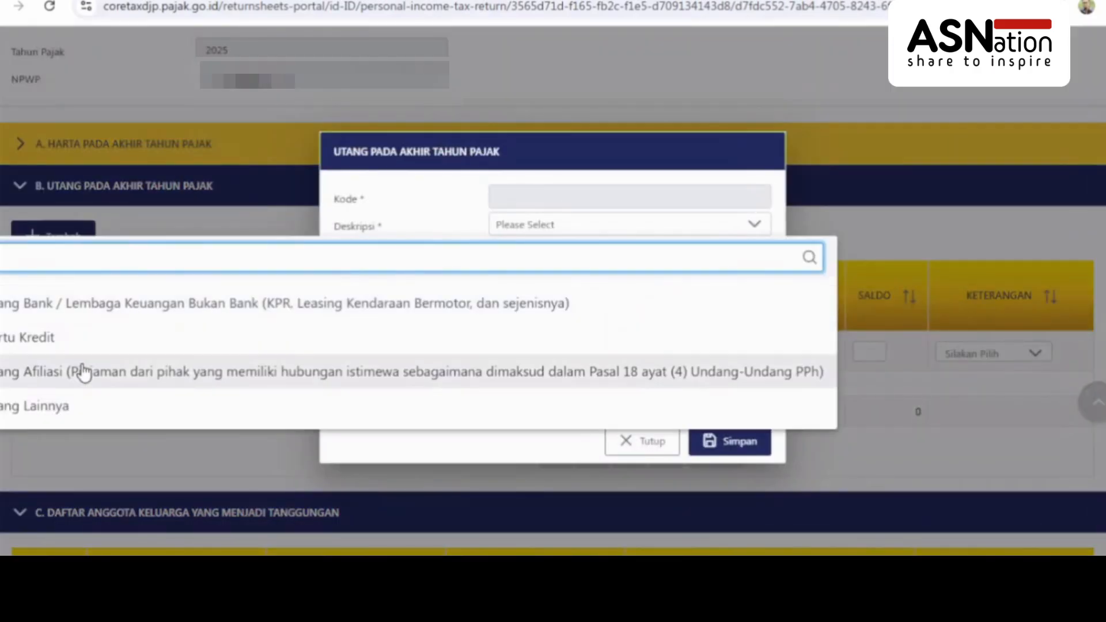
left_click(57, 407)
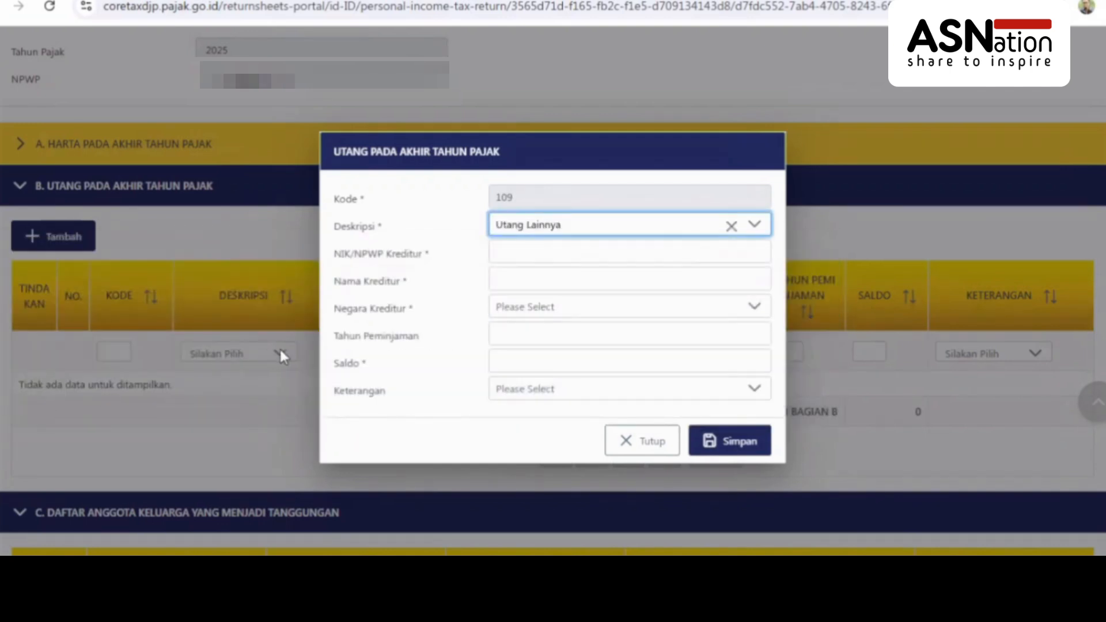
Enter the creditor's tax ID and name, country Indonesia, and loan year 2025
left_click(513, 256)
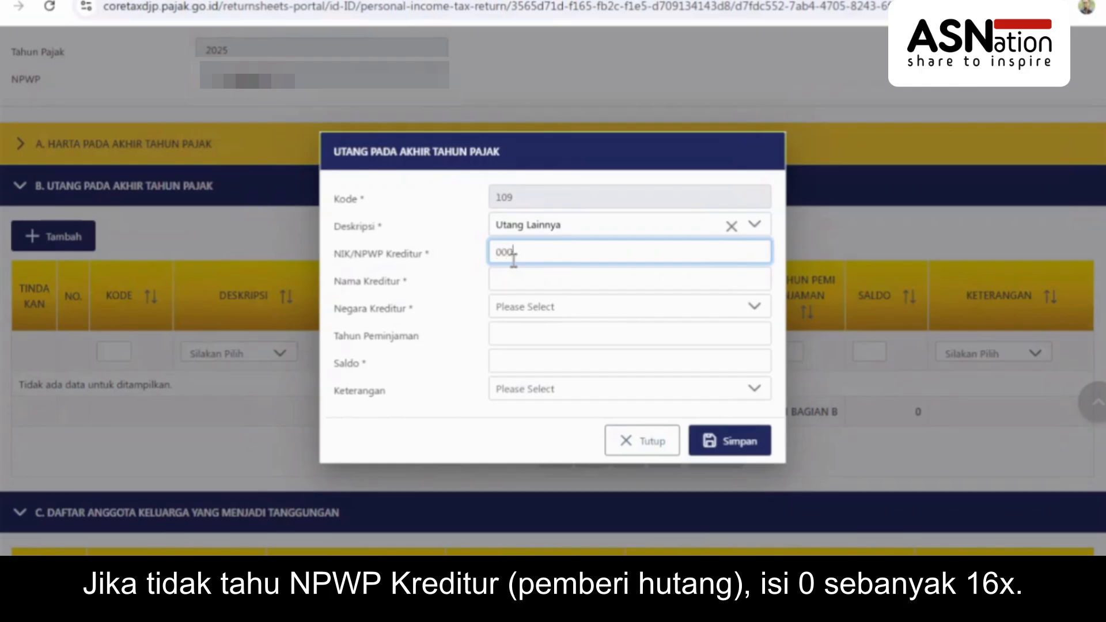
type("0000000000000000")
left_click(512, 273)
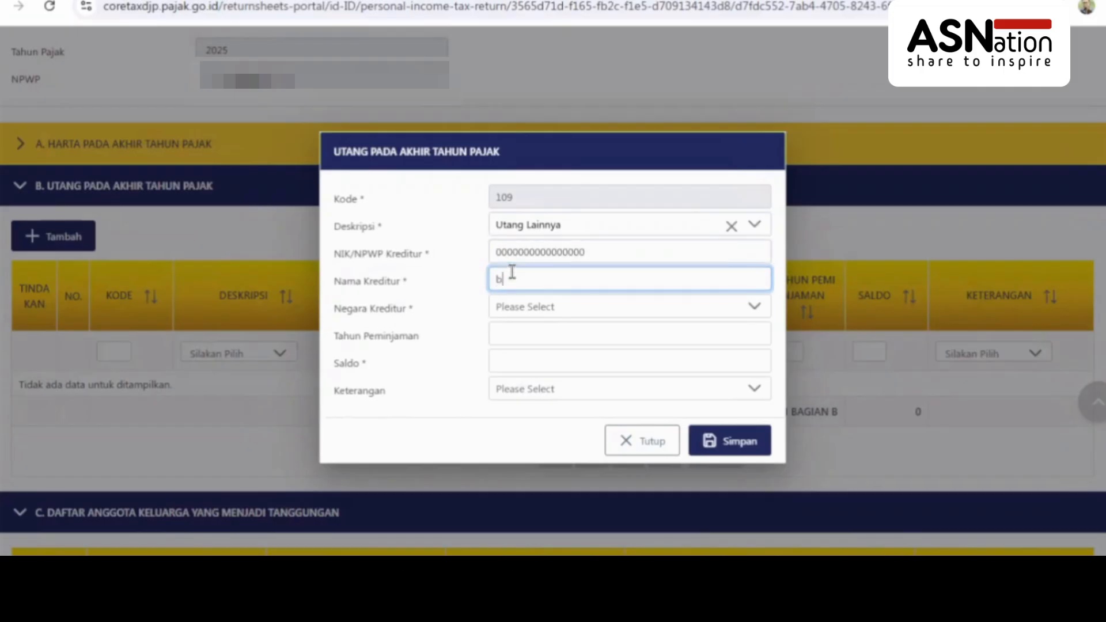
key("BackSpace")
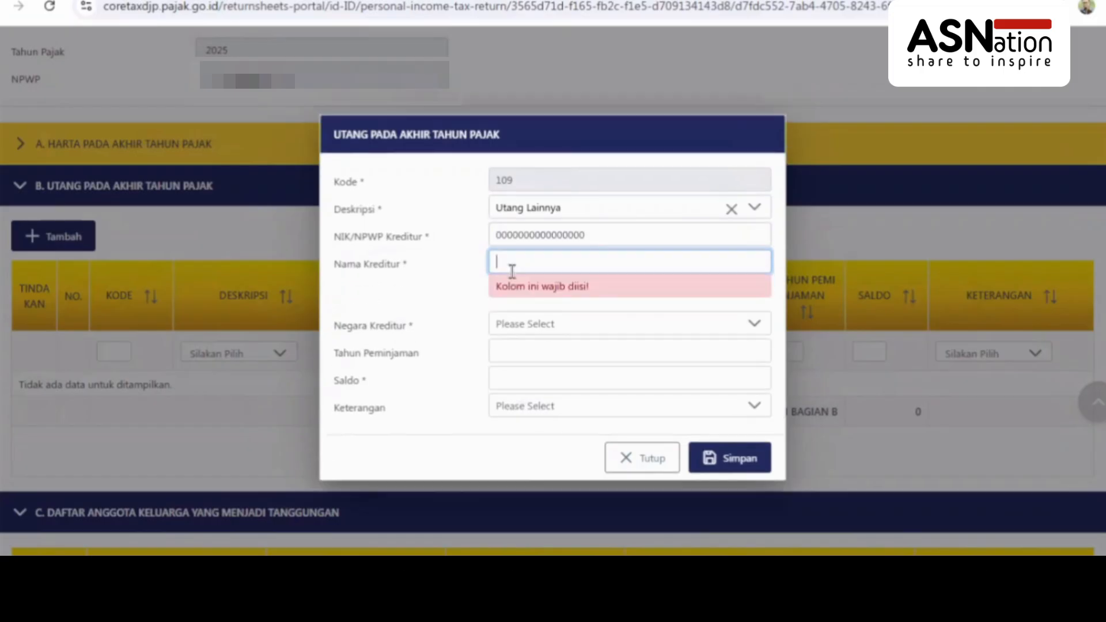
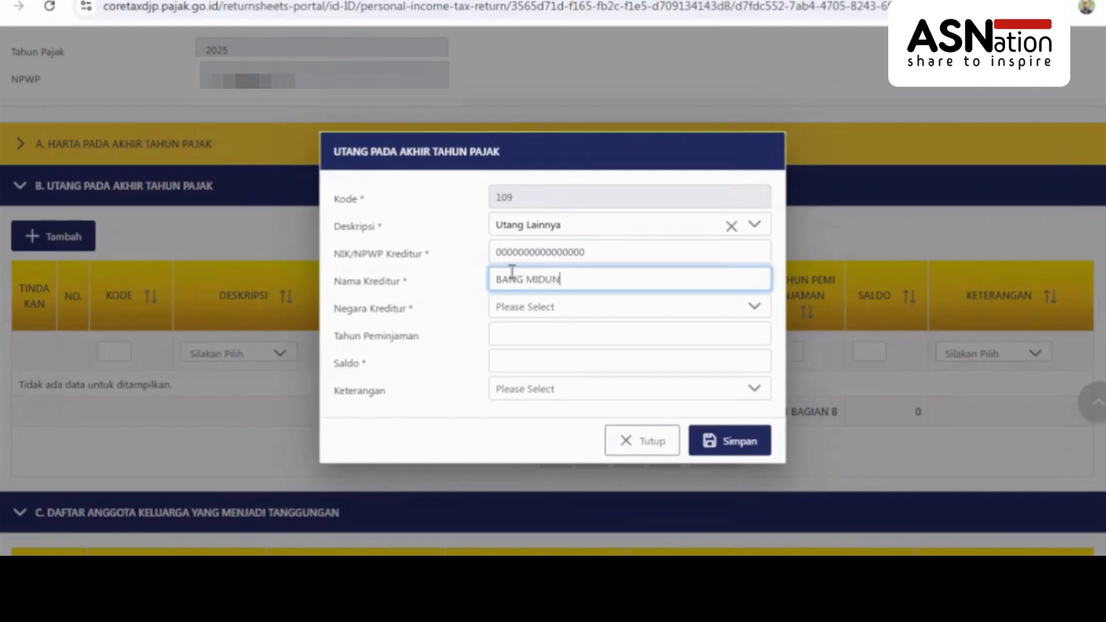
left_click(522, 316)
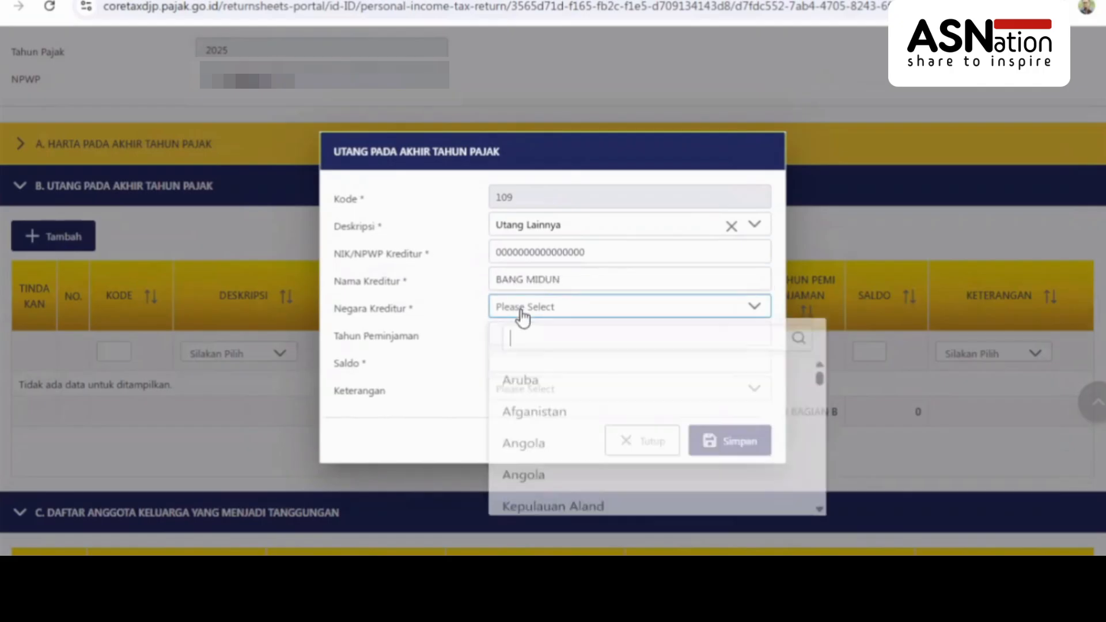
type("IND")
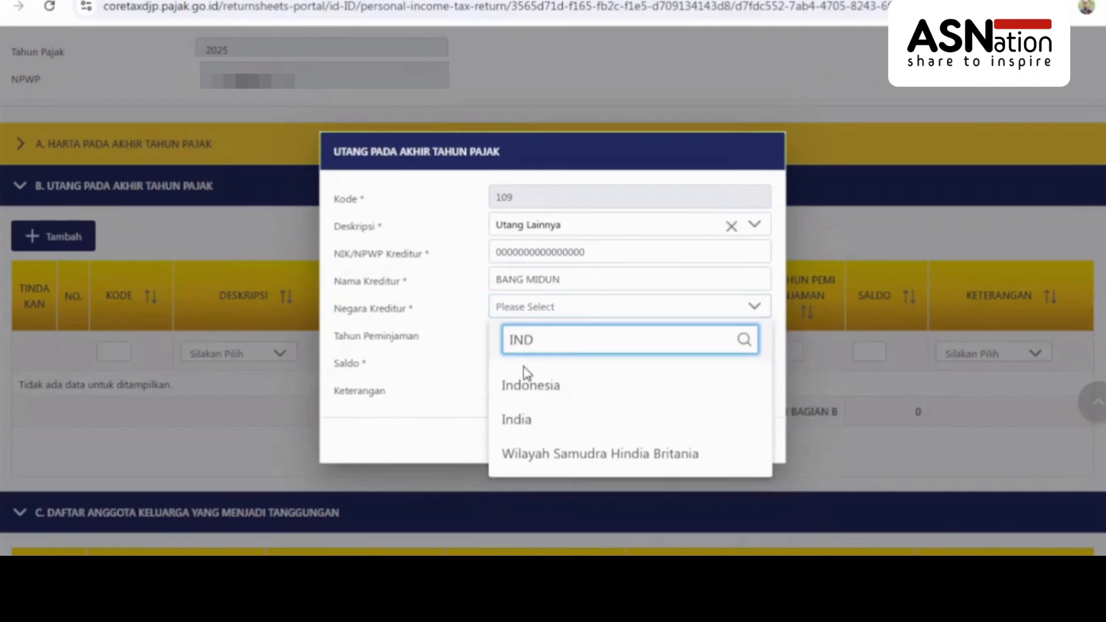
left_click(526, 386)
left_click(591, 335)
type("2025")
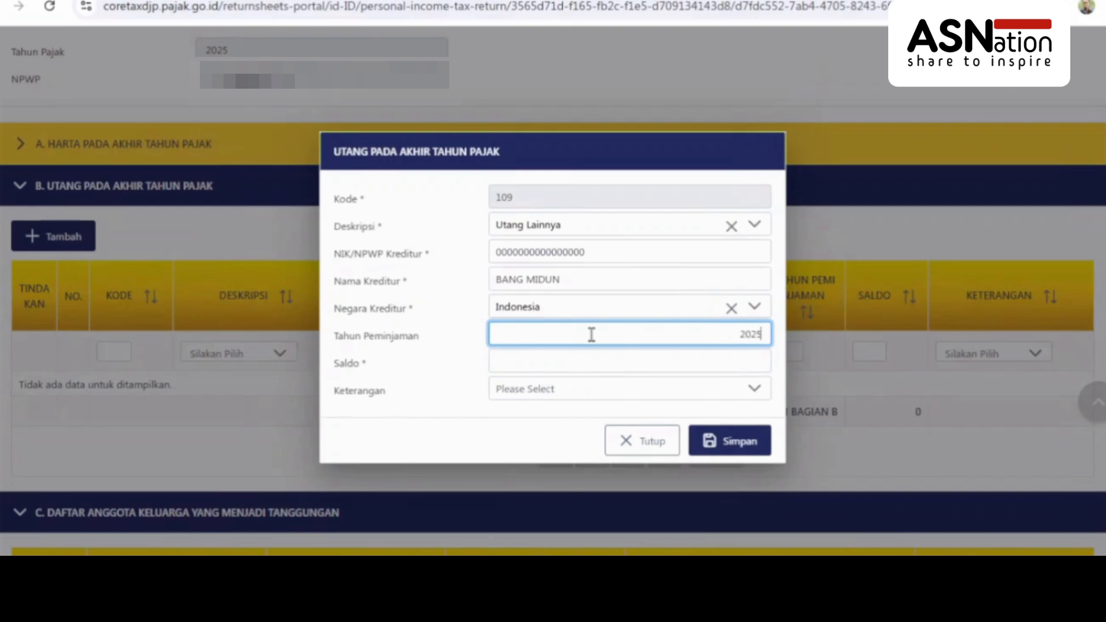
Enter an outstanding balance of 250.000 and save the debt entry
left_click(625, 357)
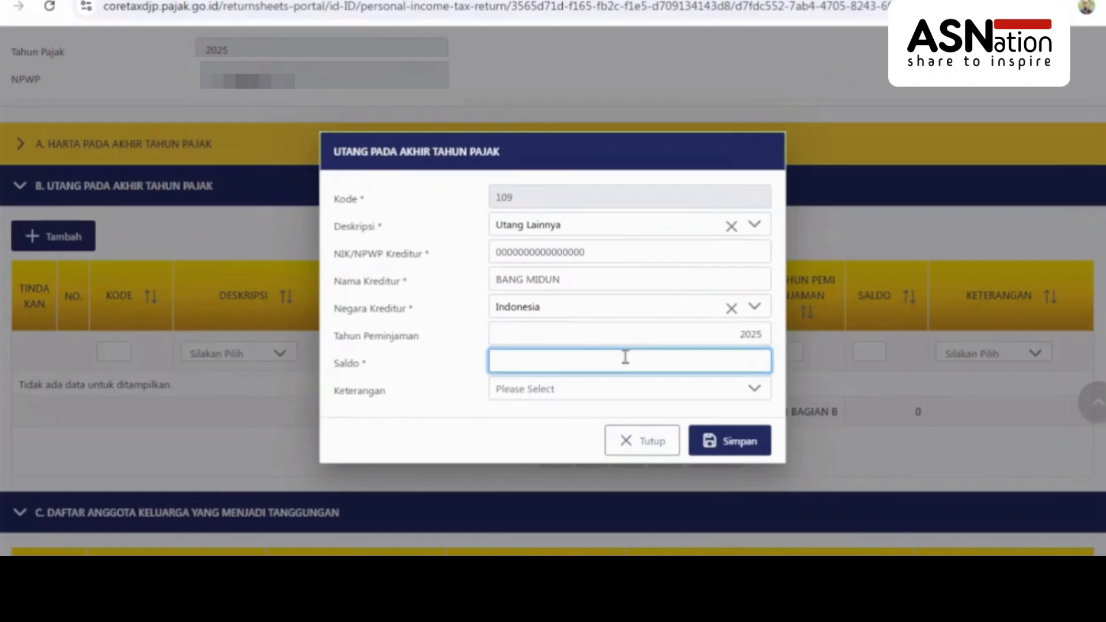
type("250.000")
left_click(725, 449)
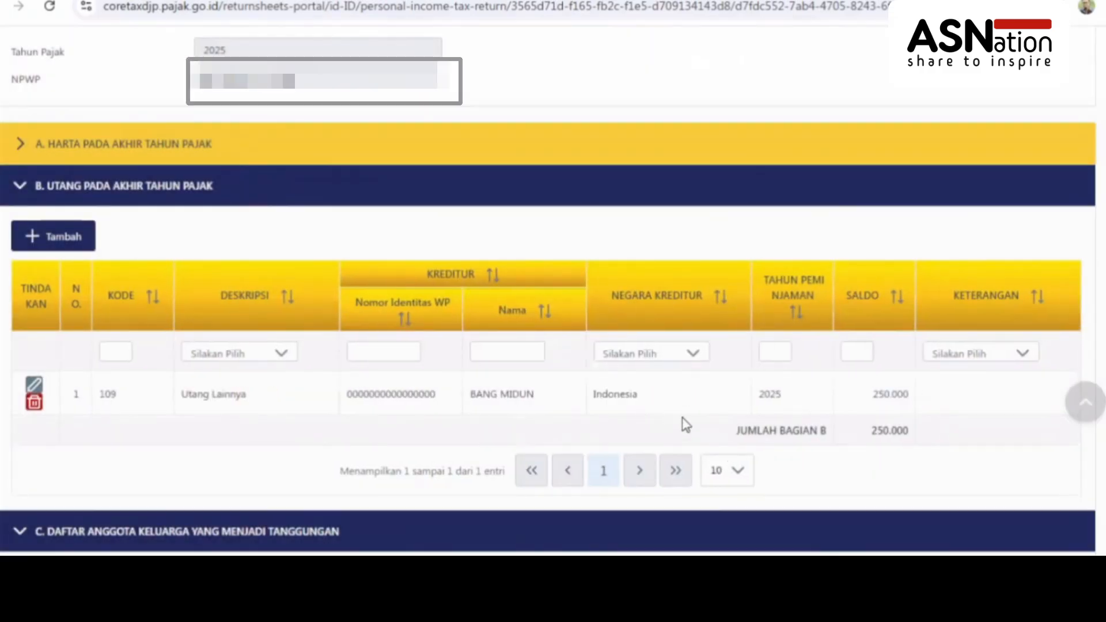
Collapse L-1 section B. Utang Pada Akhir Tahun Pajak to reveal the section C dependents list
left_click(26, 189)
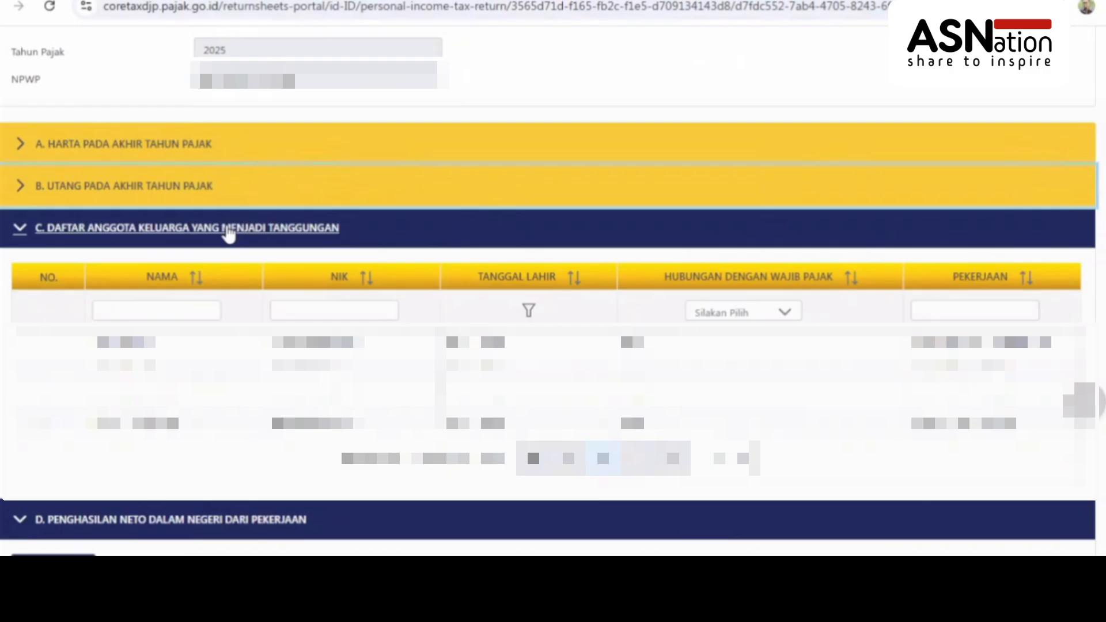
Collapse section C, then delete the employment income row in section D, confirming Yes
left_click(229, 230)
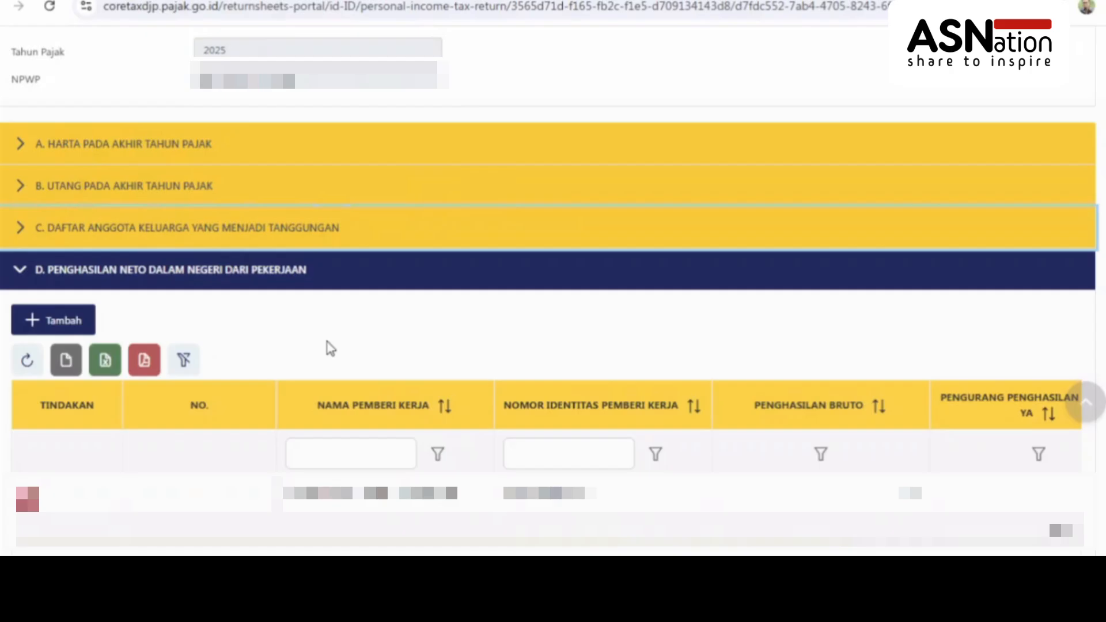
left_click(27, 495)
left_click(266, 458)
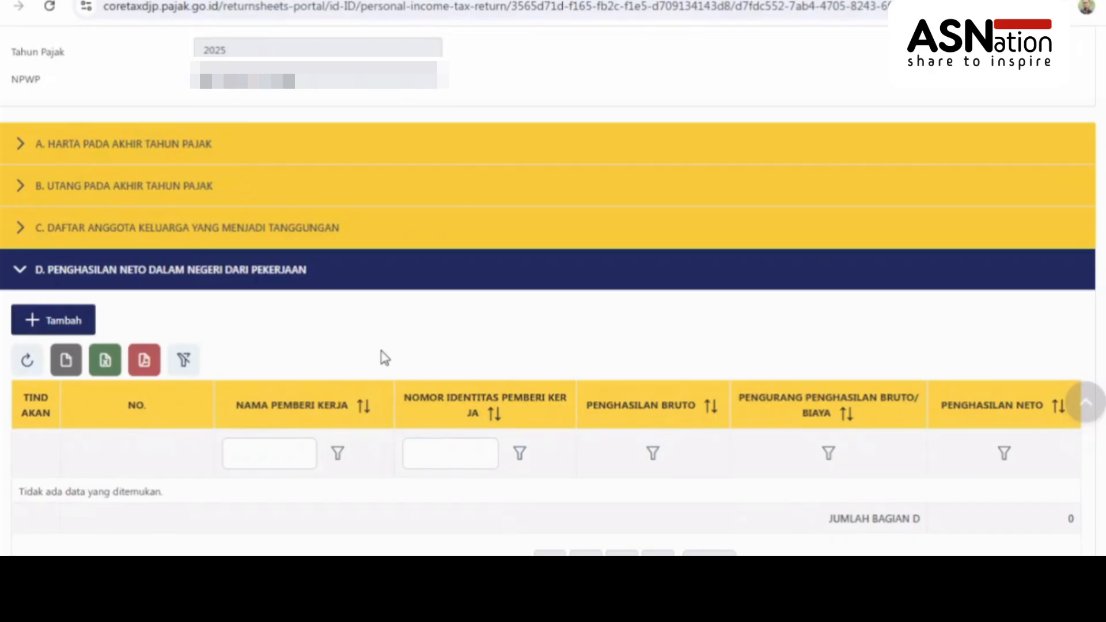
Begin a new section D employment income entry, then view the BPA2 - K3.pdf withholding slip
left_click(77, 324)
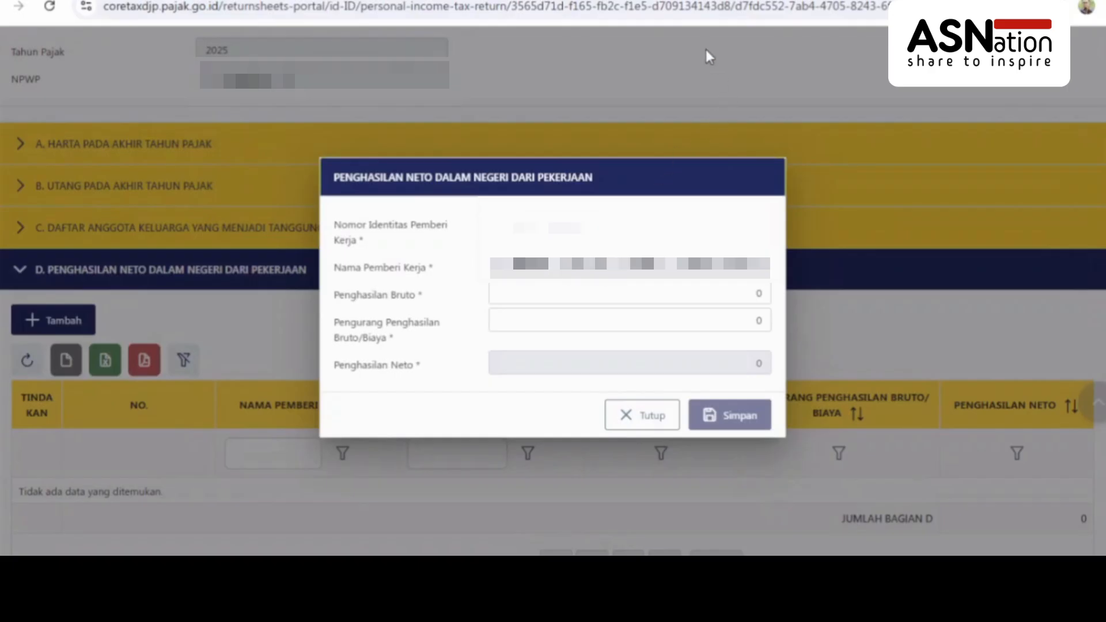
left_click(685, 1)
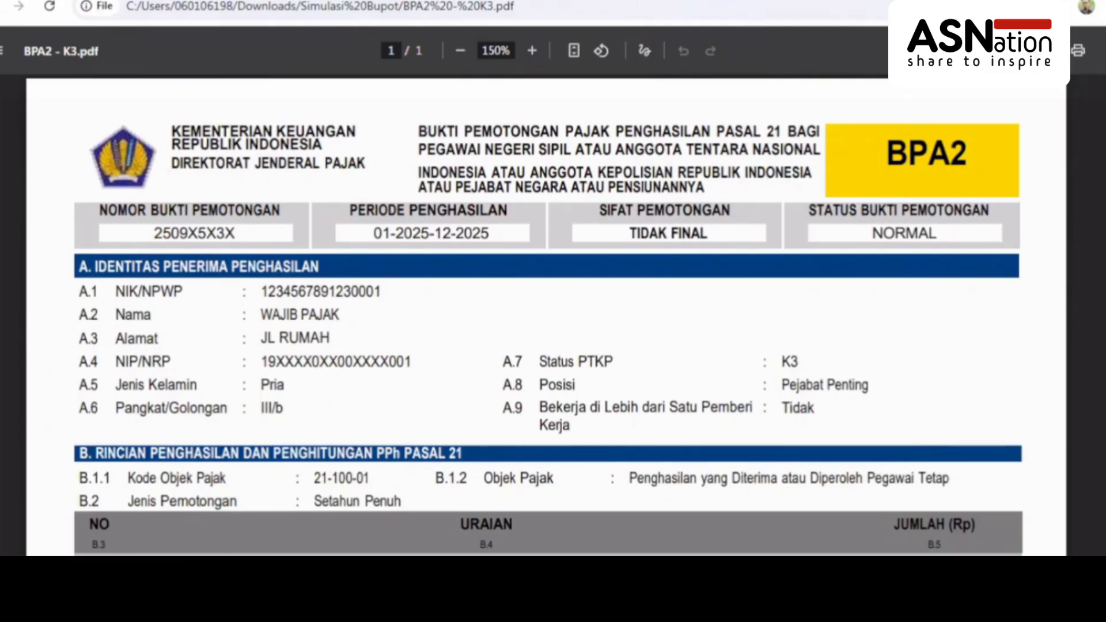
Copy the row 9 gross income 297.496.309 from the BPA2 slip and go back to Coretax
scroll(546, 315, "down", 4)
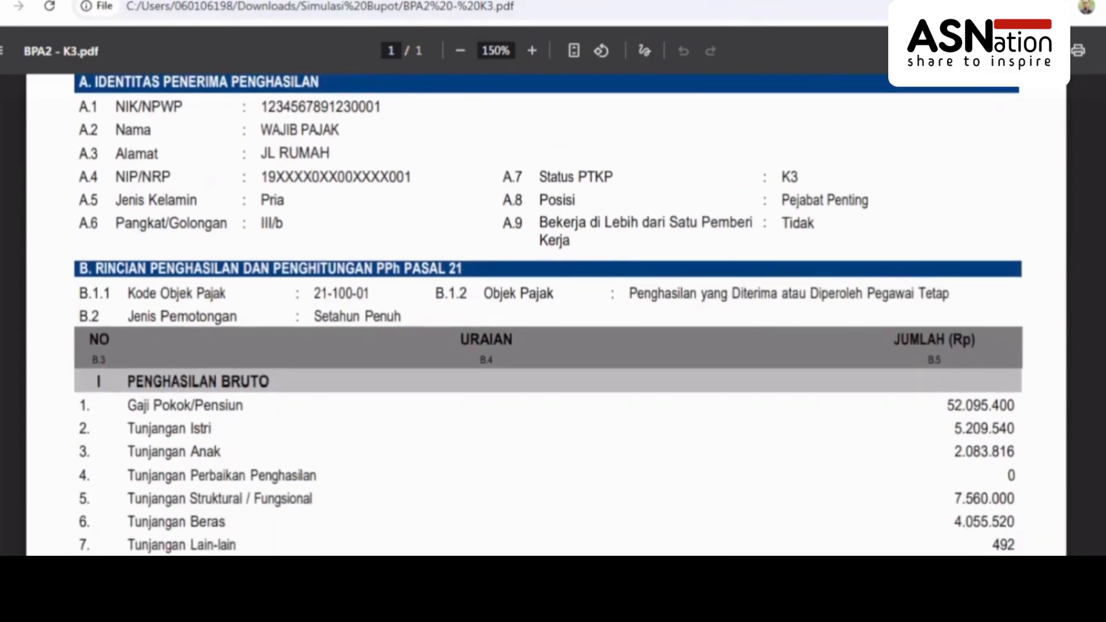
scroll(1017, 403, "down", 1)
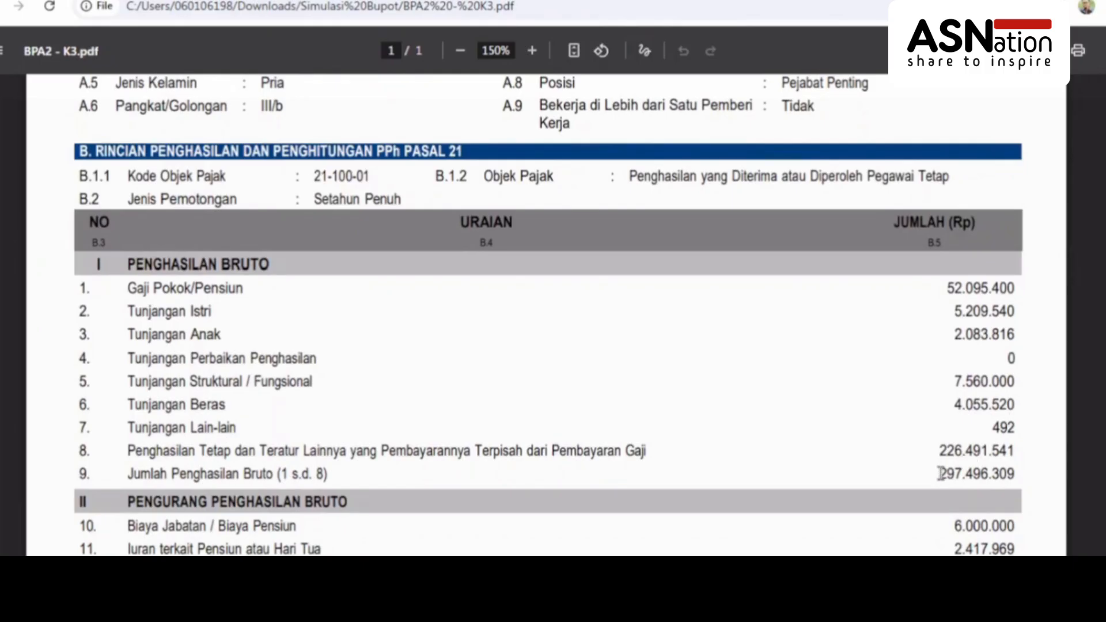
left_click_drag(939, 473, 1017, 474)
key("ctrl+c")
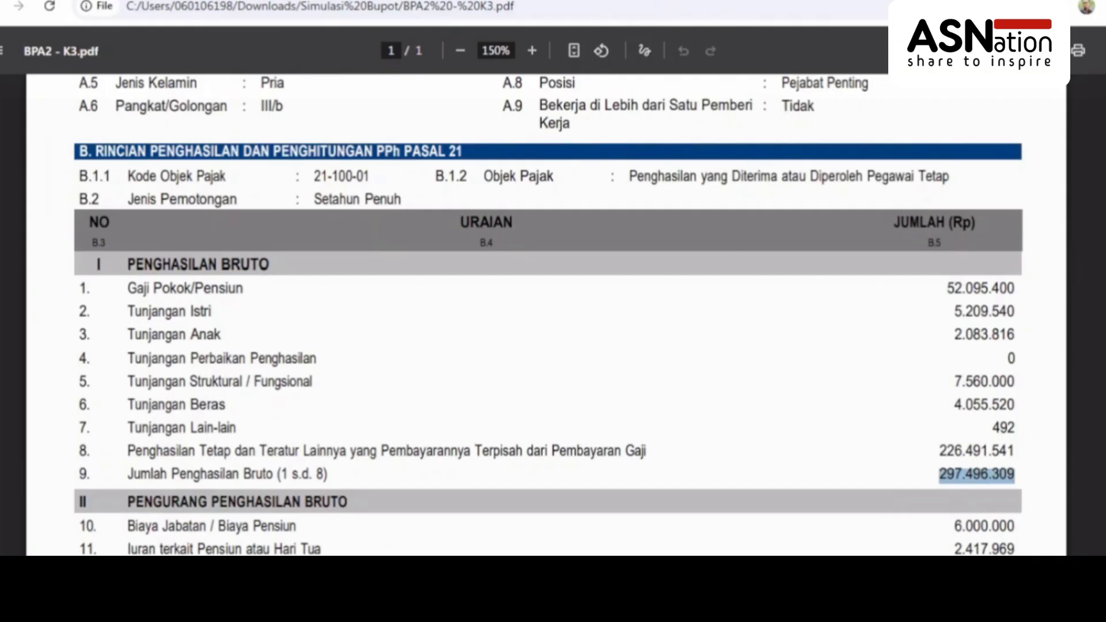
left_click(86, 1)
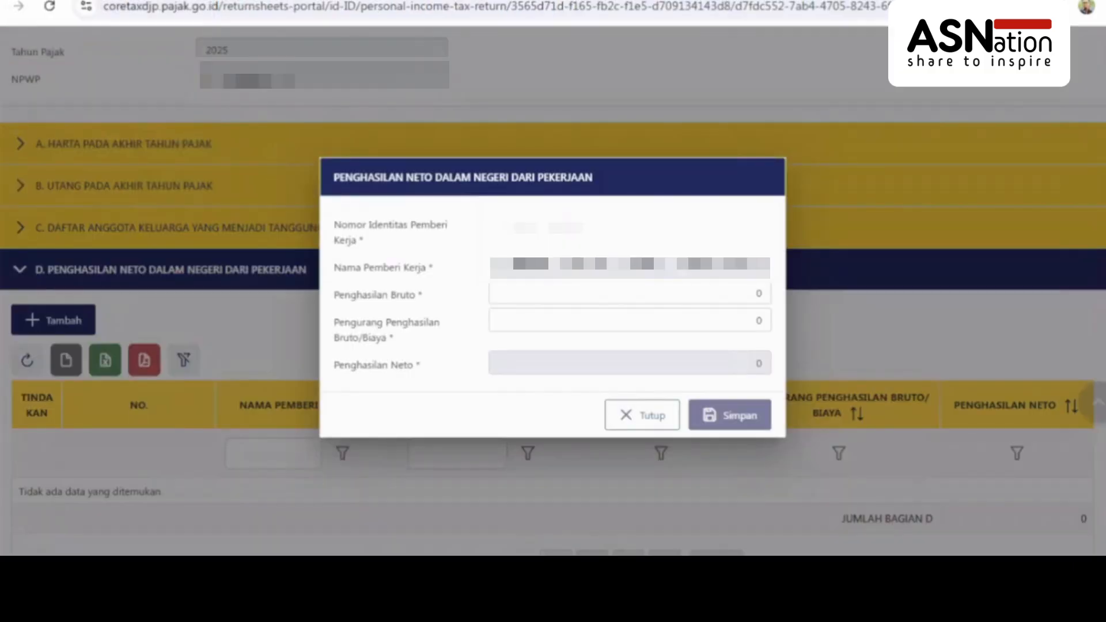
Paste 297.496.309 into the employer's Penghasilan Bruto field, then return to the BPA2 PDF
left_click(743, 294)
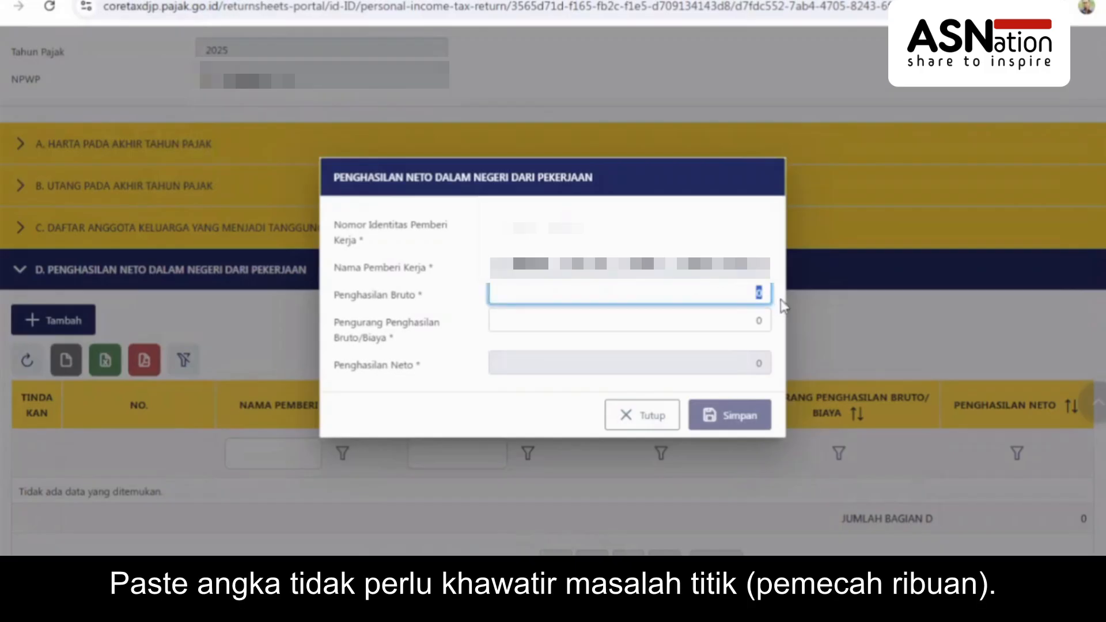
key("ctrl+v")
left_click(722, 323)
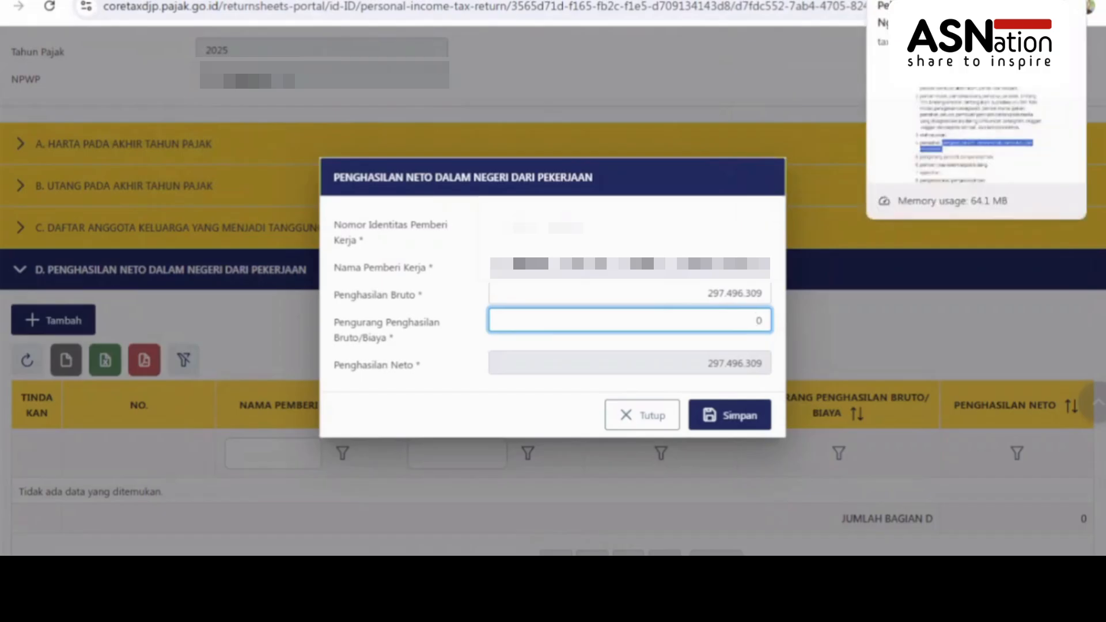
left_click(864, 1)
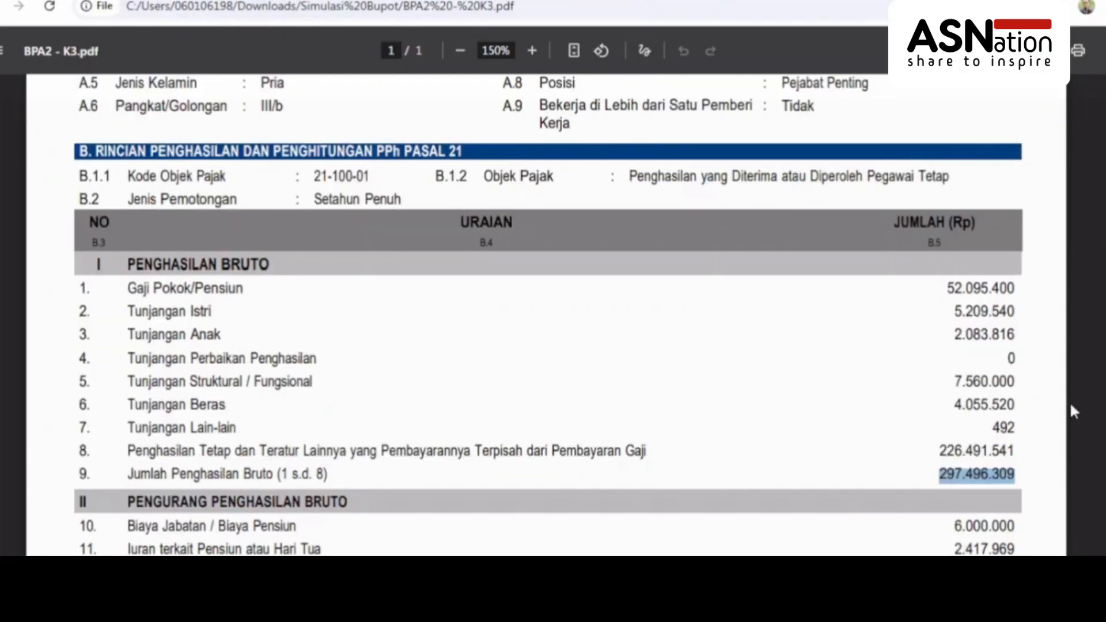
Select the row 13 total deductions 8.417.969 on the BPA2 slip
scroll(503, 344, "down", 3)
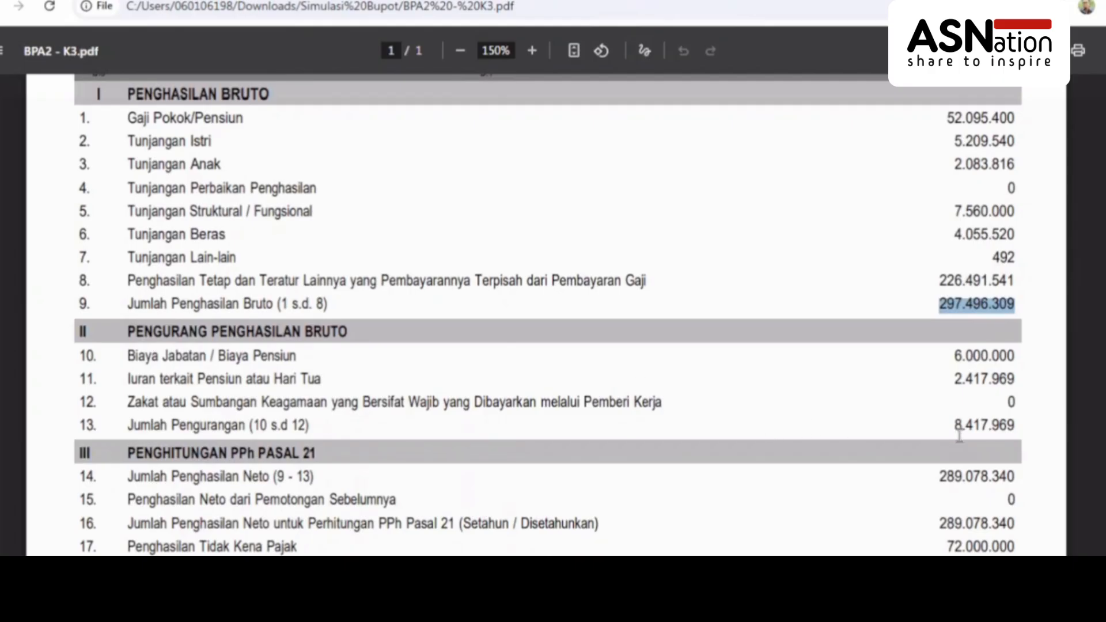
left_click_drag(956, 429, 1019, 425)
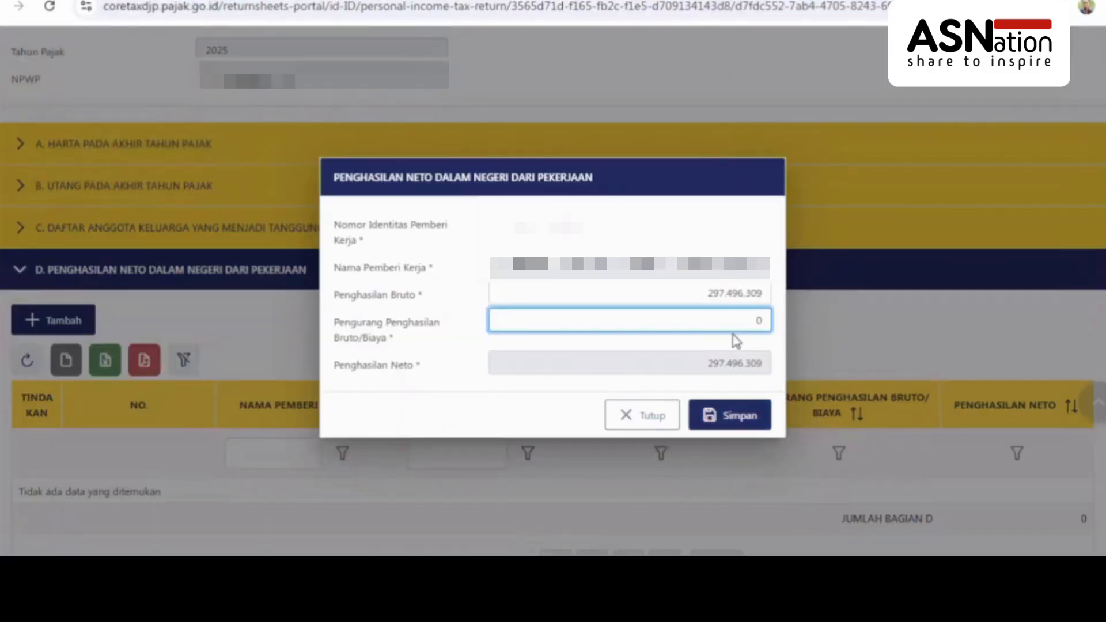
Enter deductions of 8.417.969 and save the employer entry, giving net income 289.078.340
type("8.417.969")
left_click(731, 370)
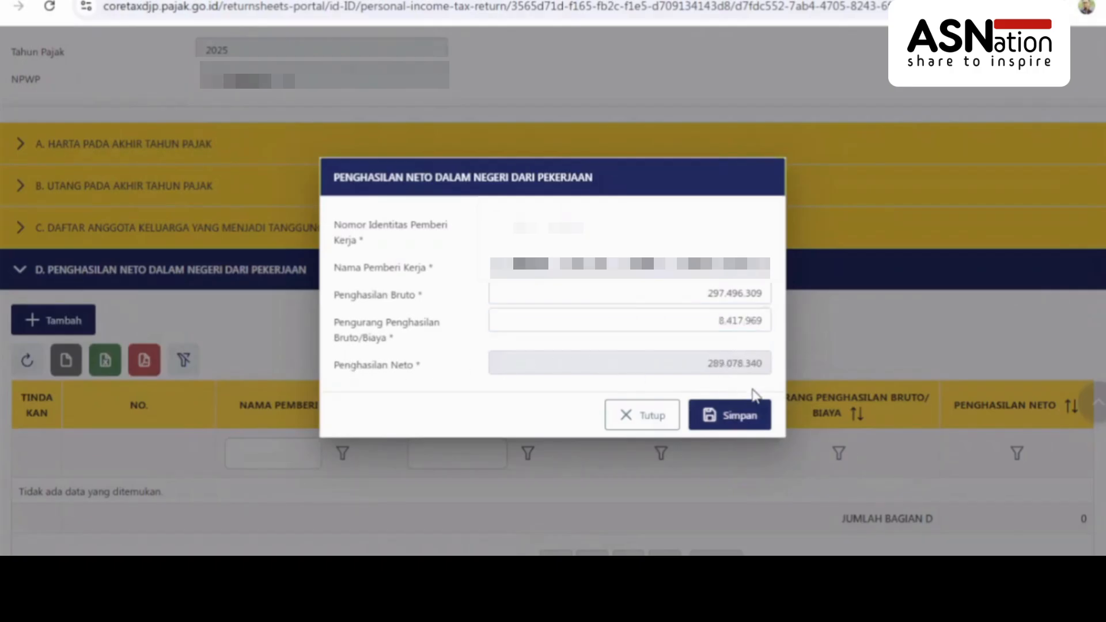
left_click(740, 418)
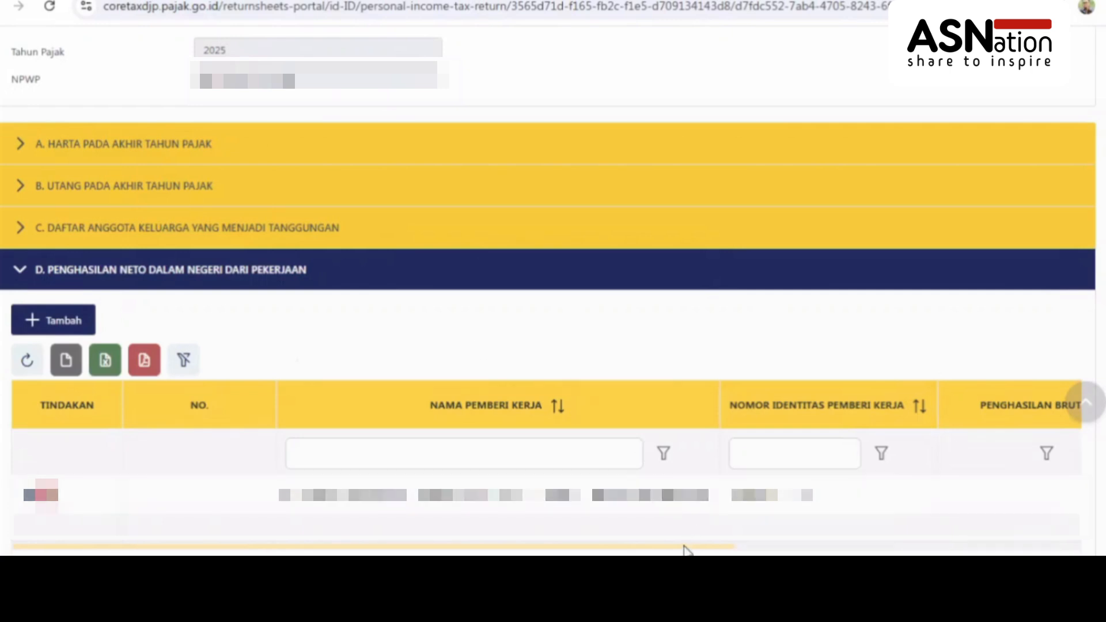
left_click_drag(686, 548, 1062, 543)
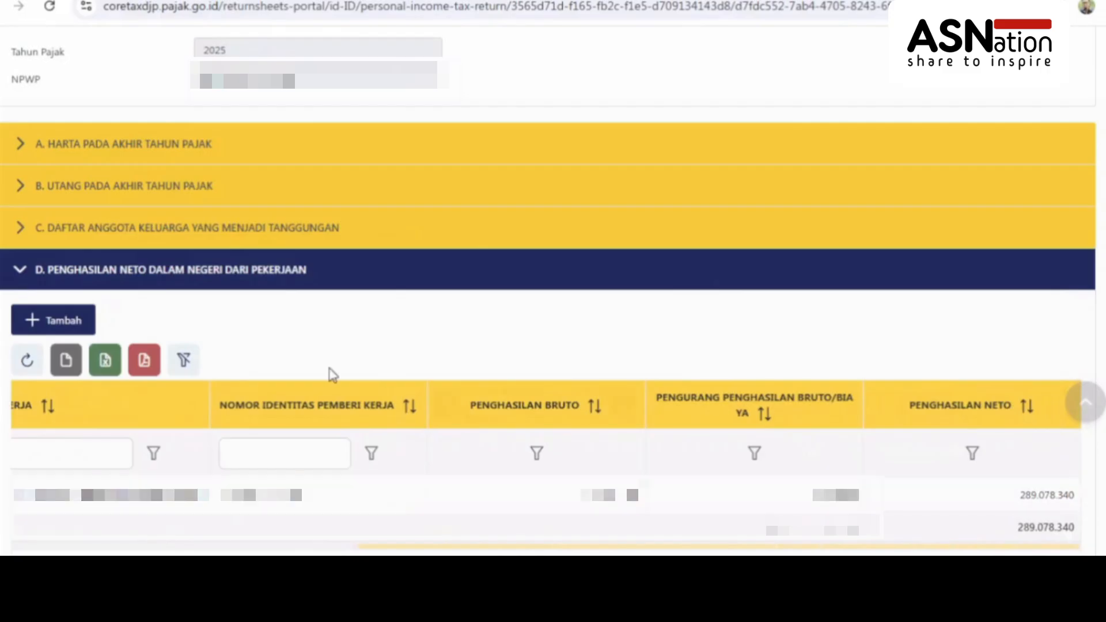
Open section E's withholding slip list and add a new slip entry
left_click(38, 273)
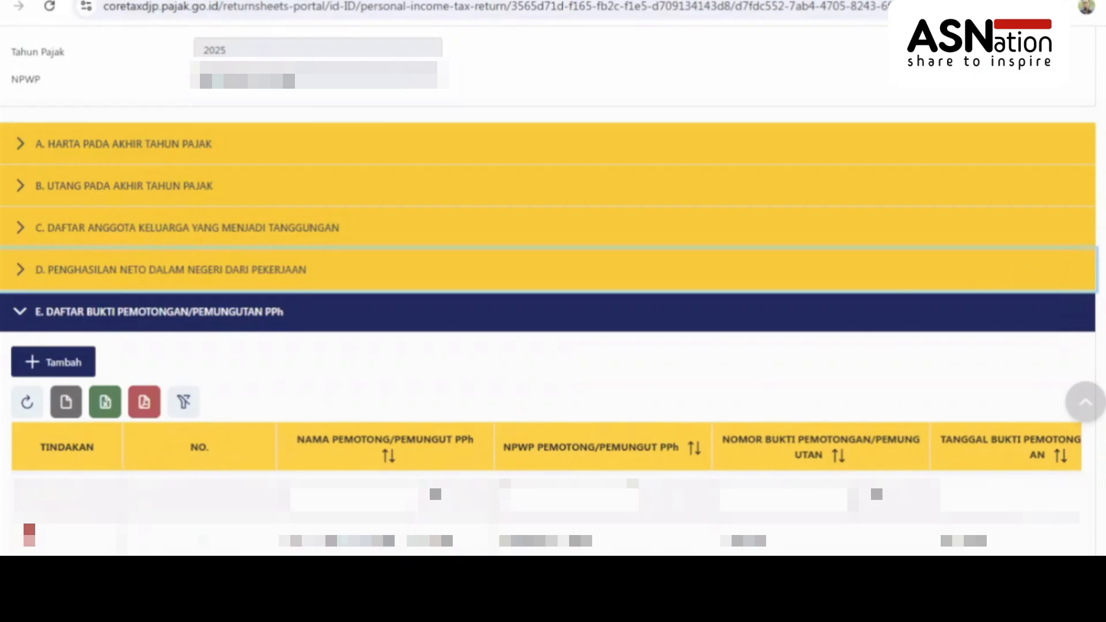
scroll(123, 254, "down", 2)
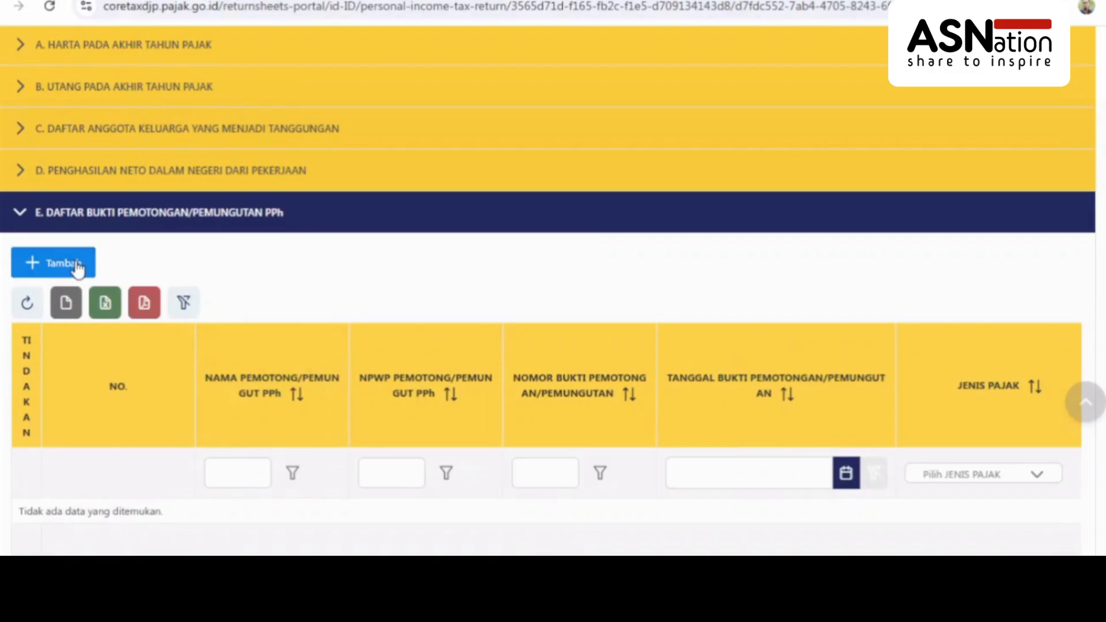
left_click(77, 265)
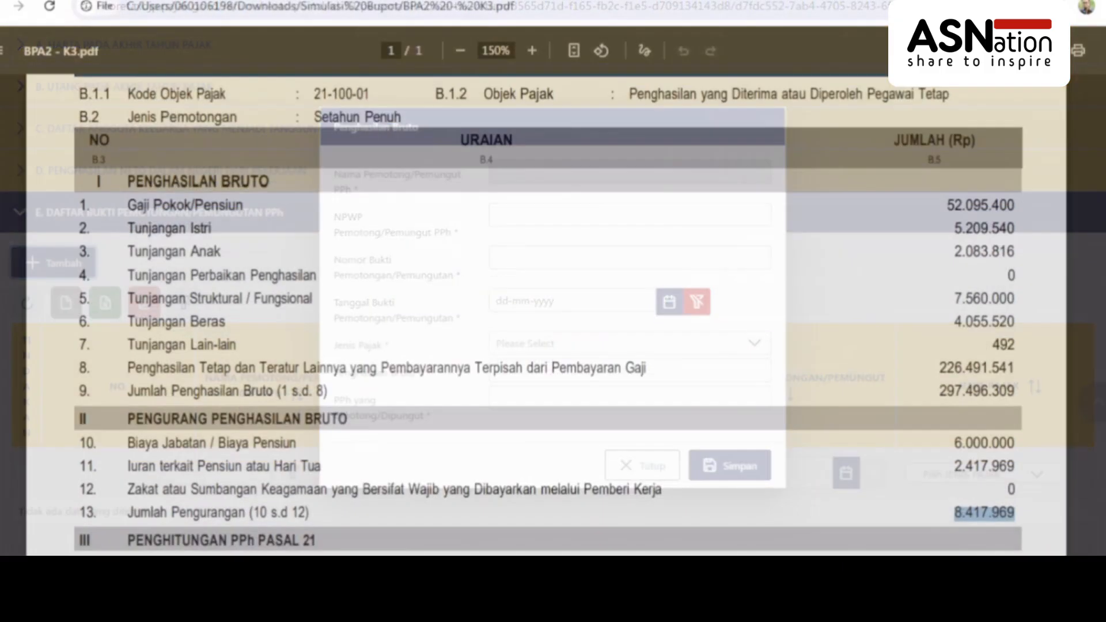
scroll(548, 317, "up", 10)
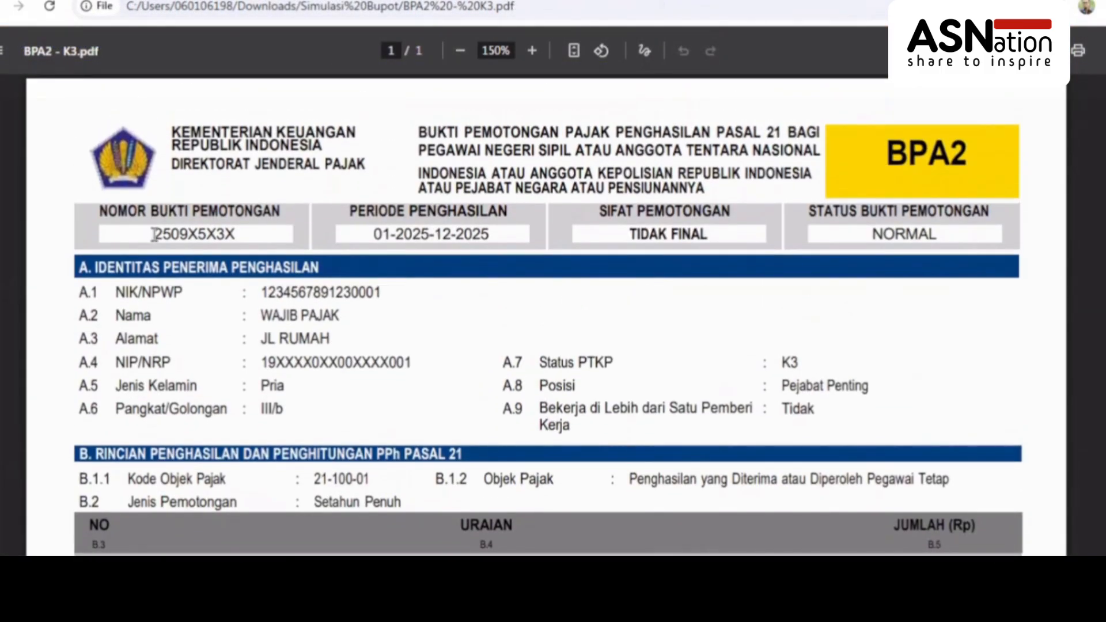
Copy the Nomor Bukti Pemotongan from the BPA2 slip into the new entry's slip number field
left_click_drag(154, 234, 242, 231)
key("ctrl+c")
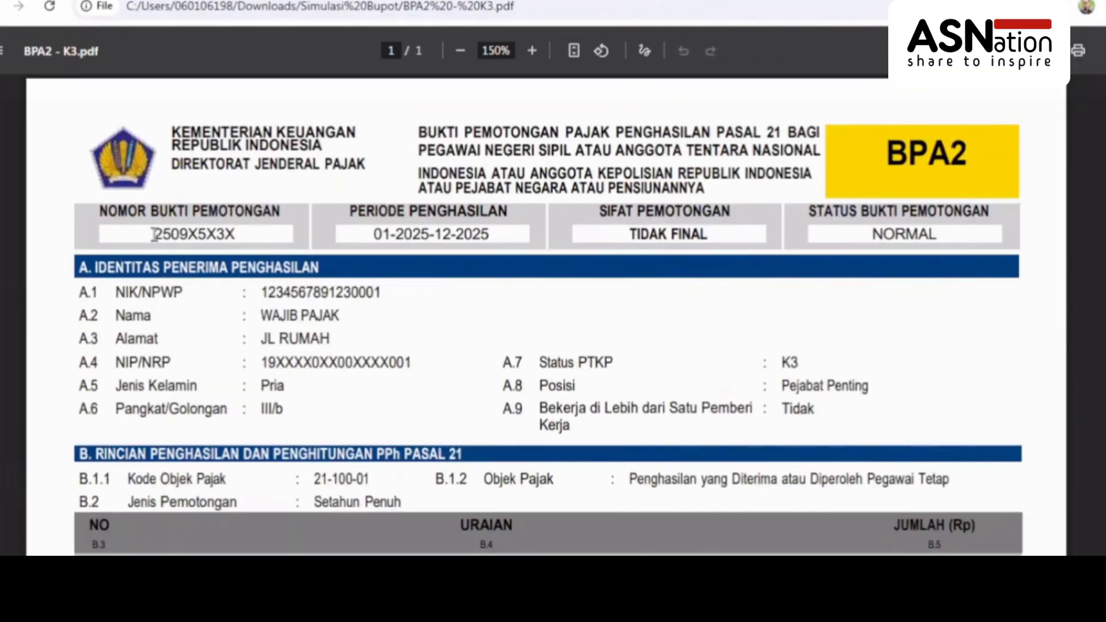
left_click_drag(154, 235, 242, 231)
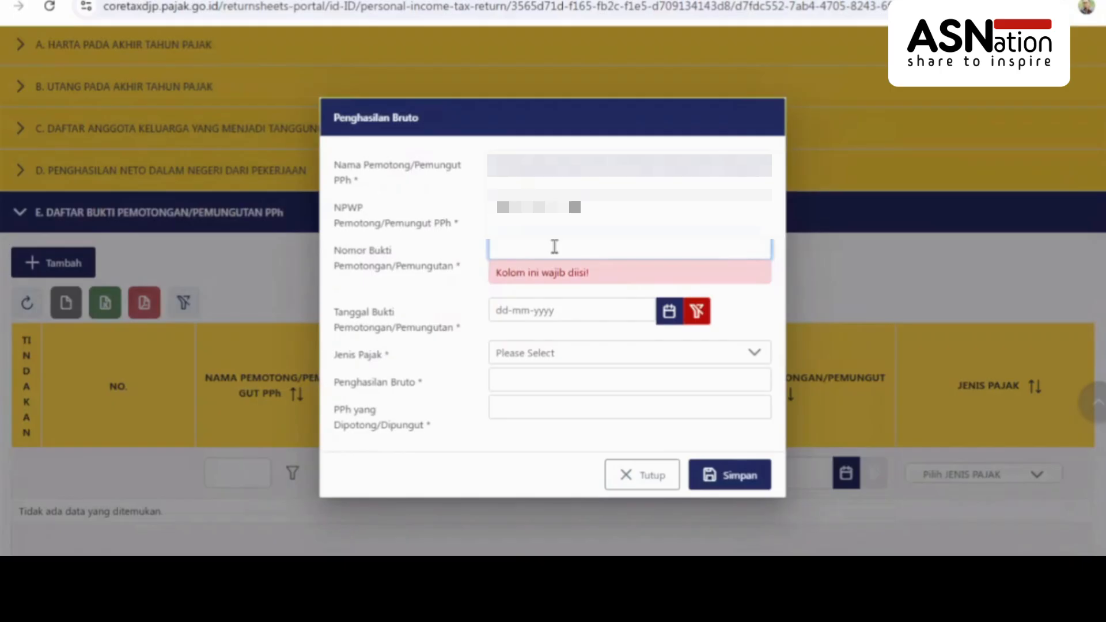
key("ctrl+v")
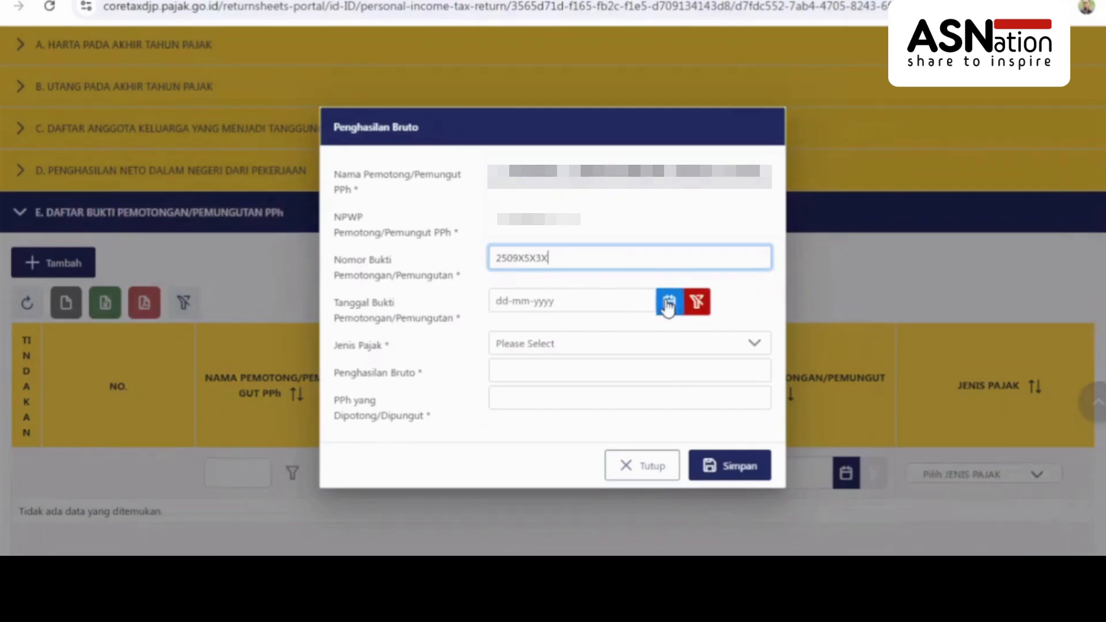
Set the slip date to 31-12-2025 and the tax type to PPh Pasal 21
left_click(668, 303)
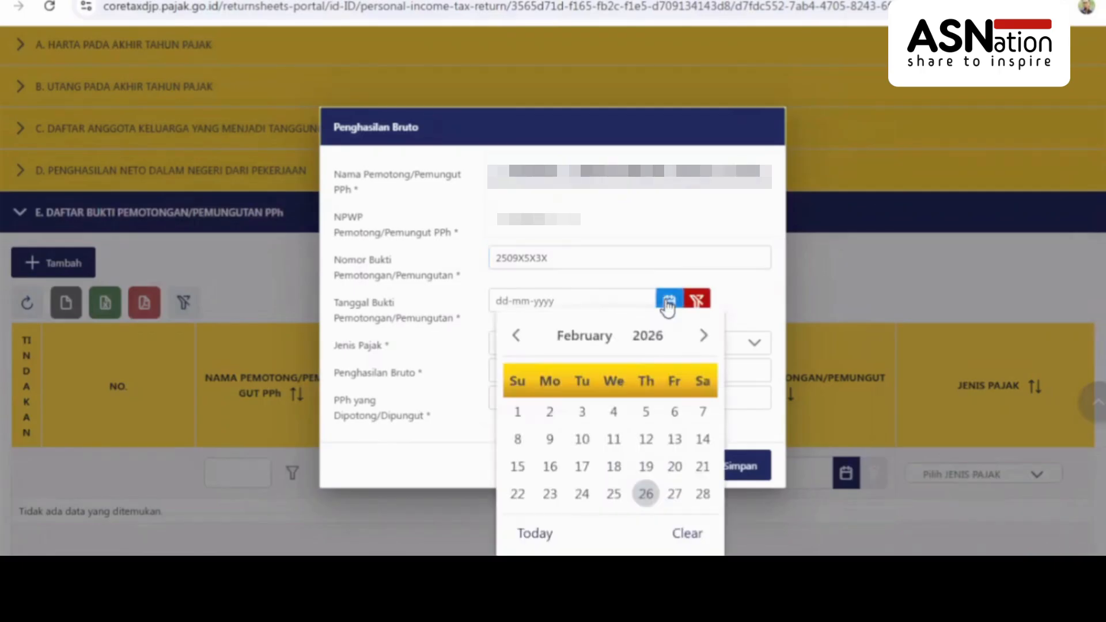
left_click(516, 336)
left_click(516, 337)
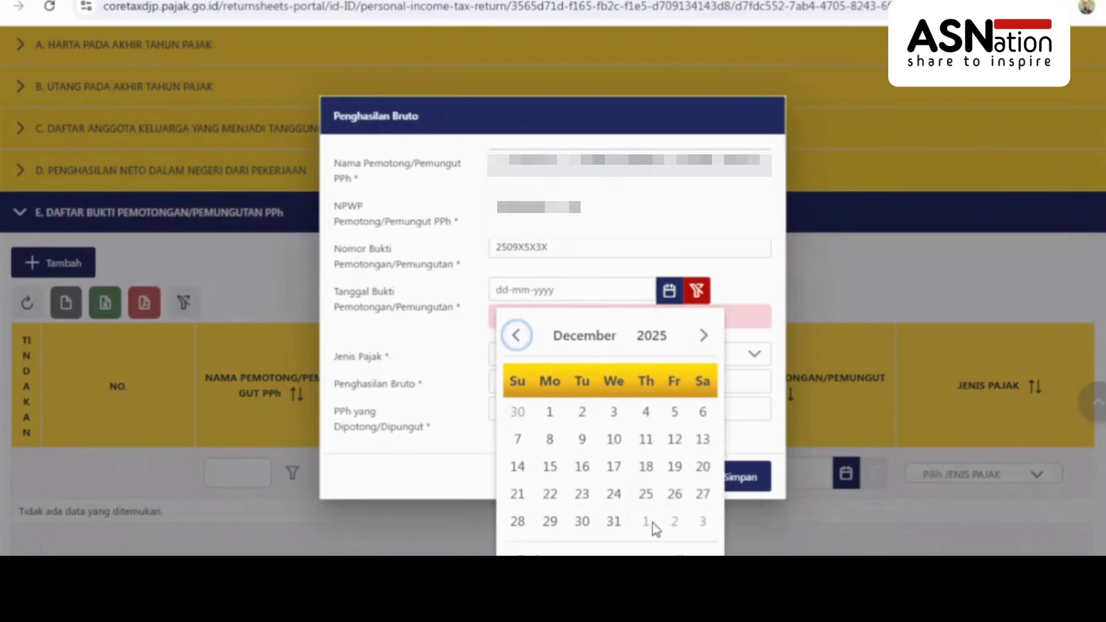
left_click(614, 523)
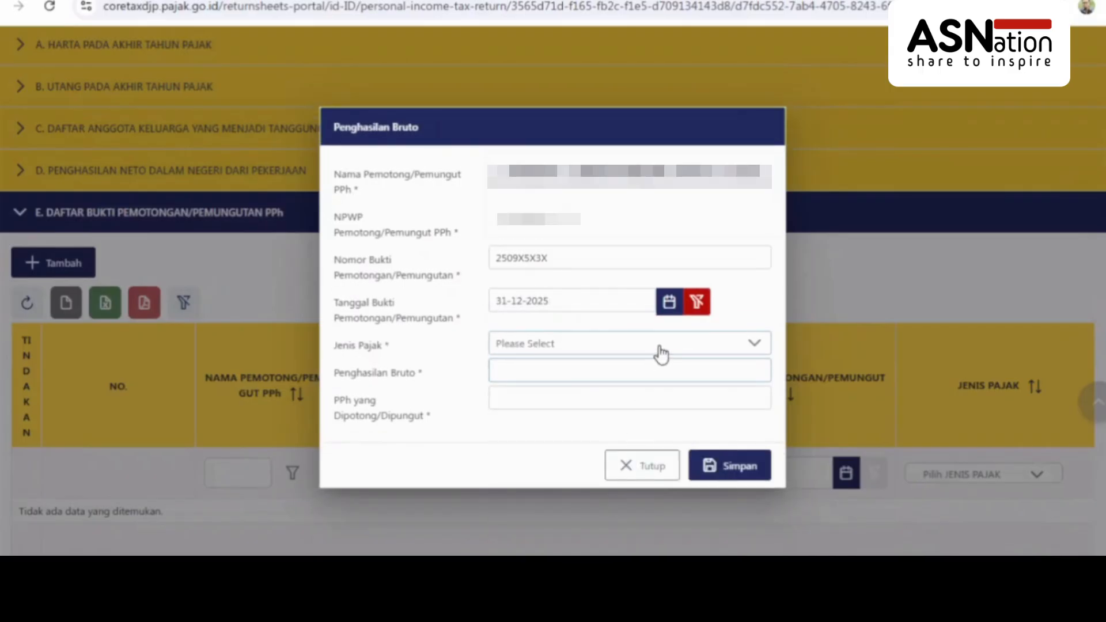
left_click(661, 348)
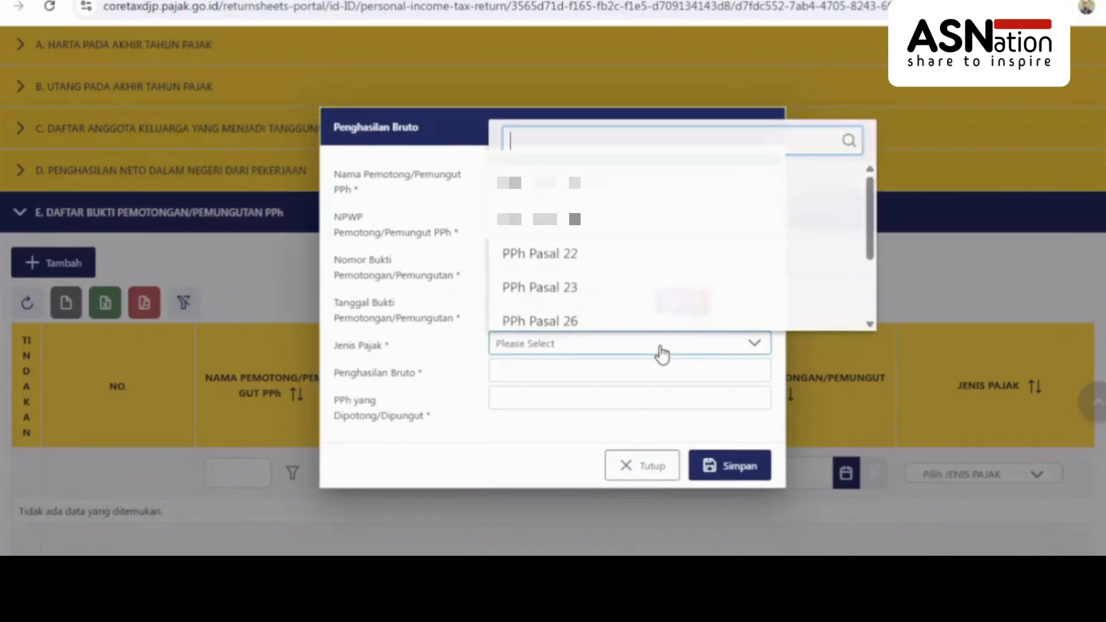
left_click(611, 222)
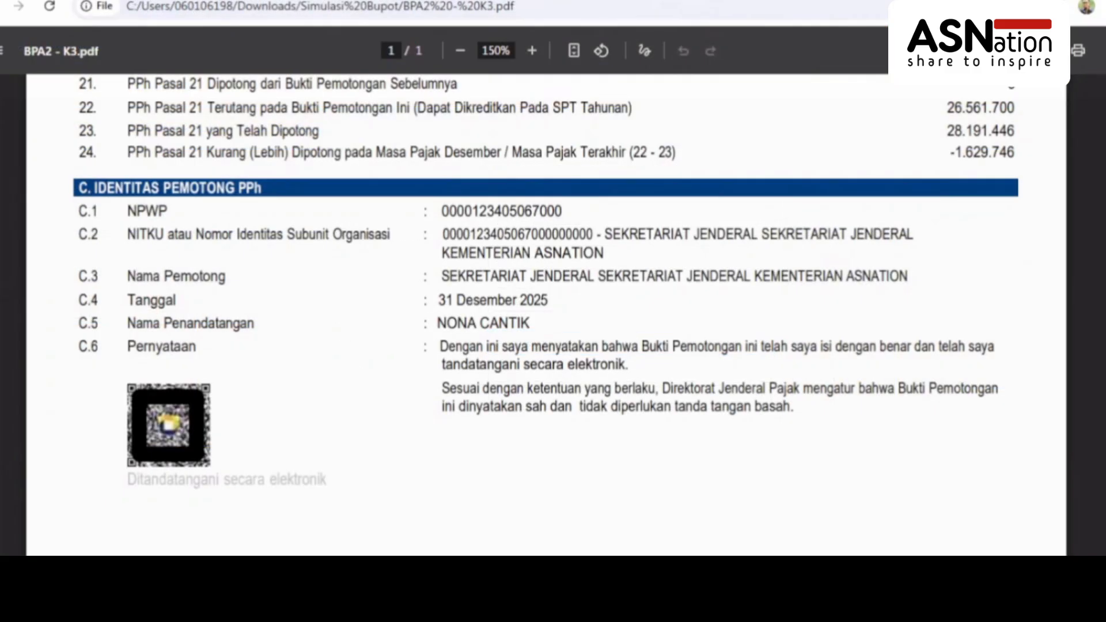
scroll(547, 315, "up", 7)
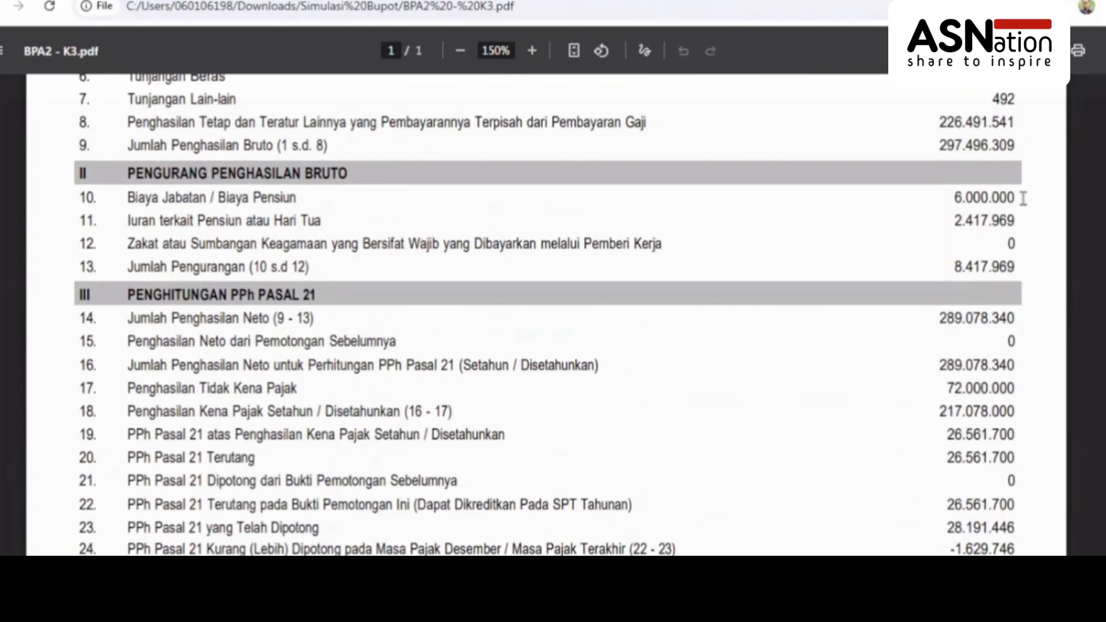
Paste the gross income into the slip entry and select the 26.561.700 PPh Pasal 21 amount on line 22
left_click_drag(933, 145, 1016, 142)
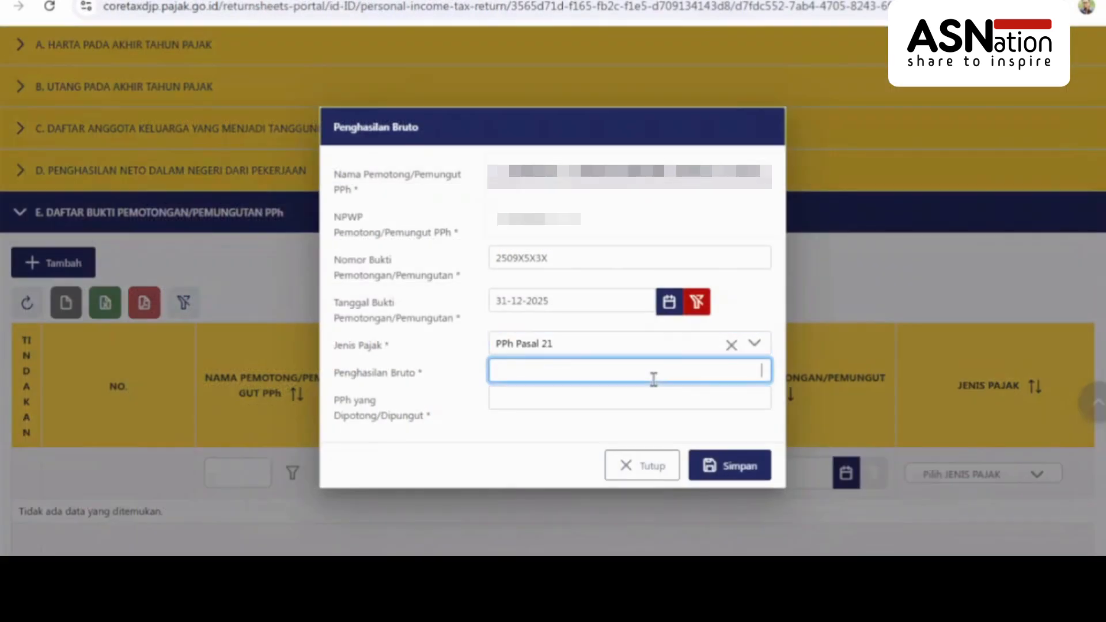
type("297.496.309")
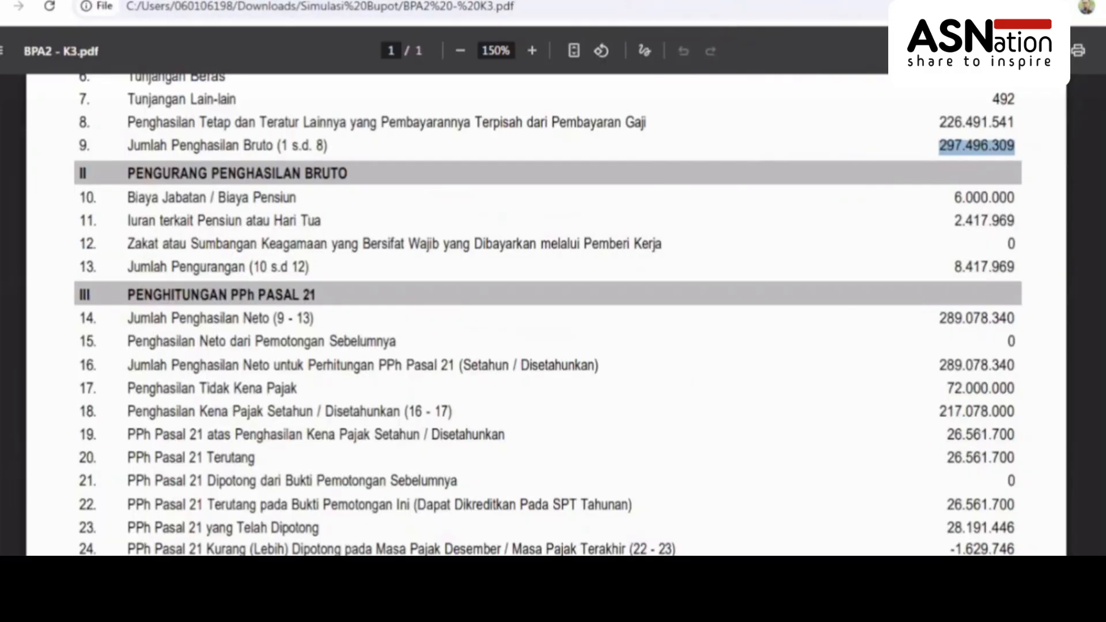
scroll(773, 281, "down", 3)
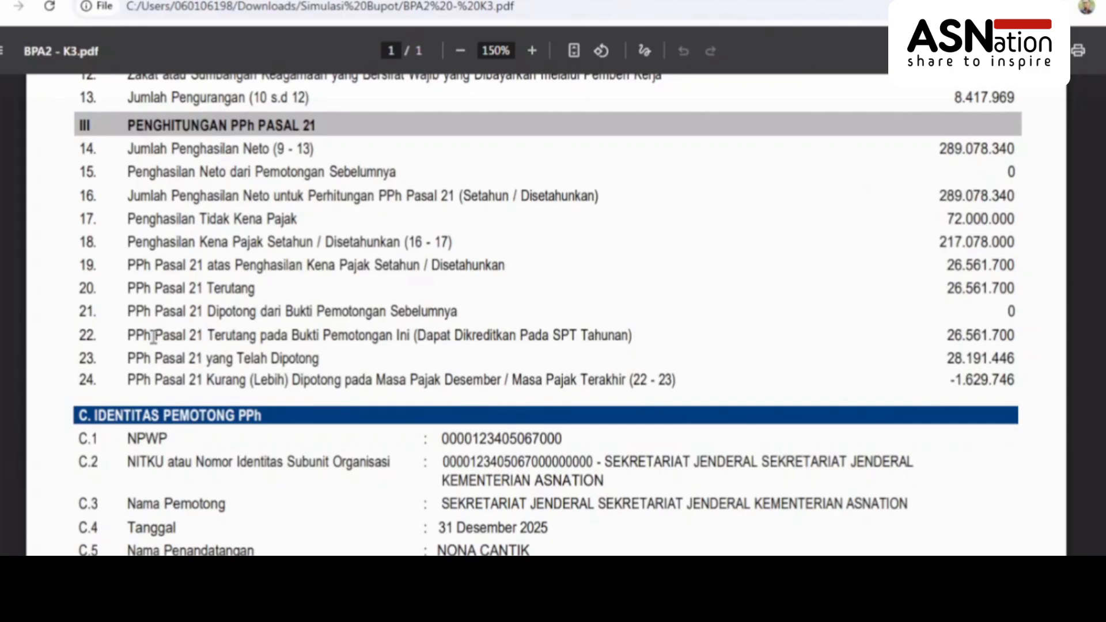
left_click_drag(79, 337, 88, 338)
left_click_drag(945, 335, 1017, 333)
key("ctrl+c")
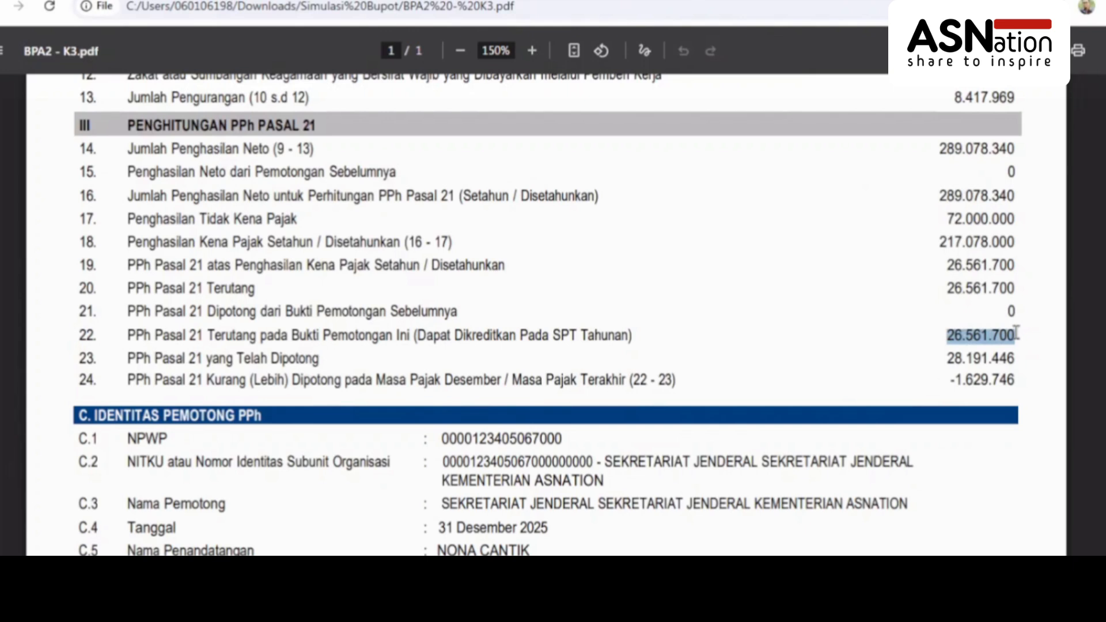
left_click_drag(124, 289, 255, 283)
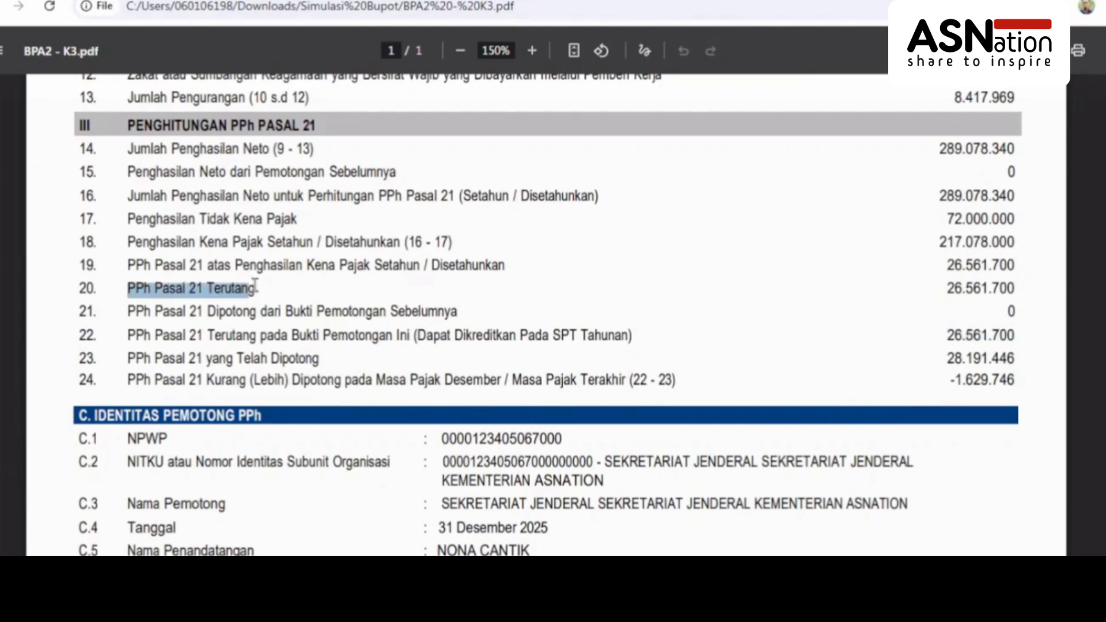
Enter 26.561.700 in PPh yang Dipotong/Dipungut, save the slip, and check the section E total
left_click(230, 1)
left_click(721, 405)
key("ctrl+v")
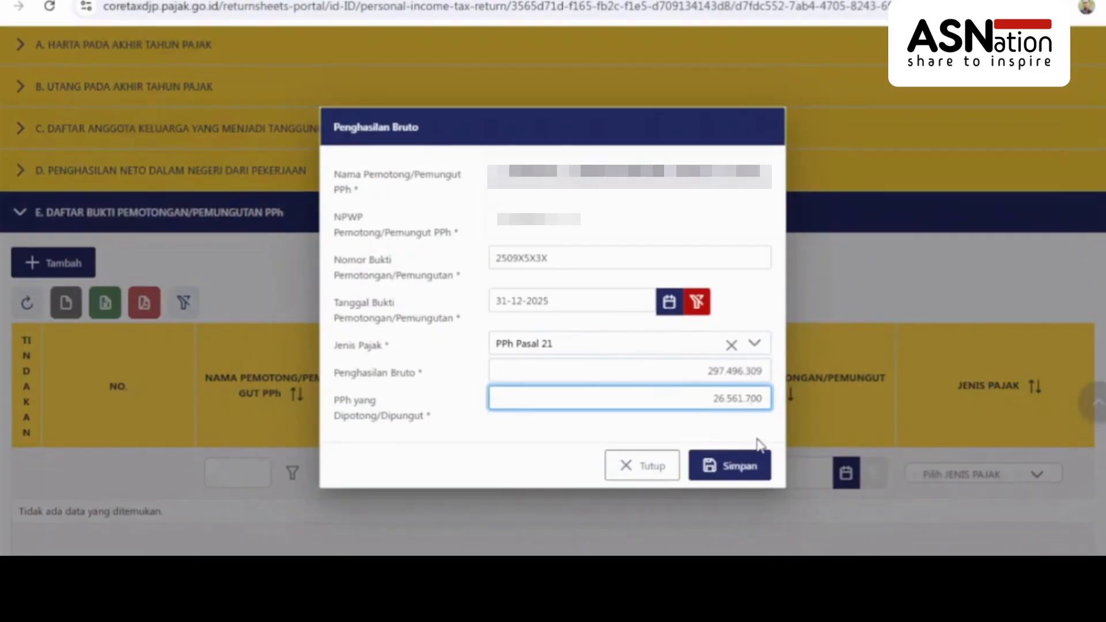
left_click(745, 471)
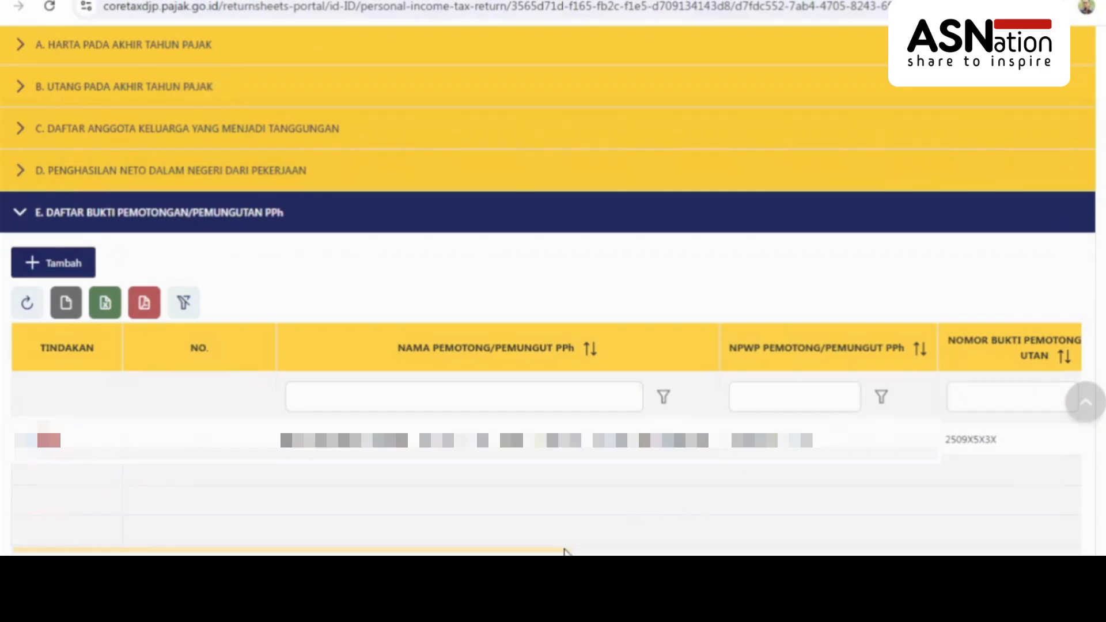
left_click_drag(565, 550, 1089, 535)
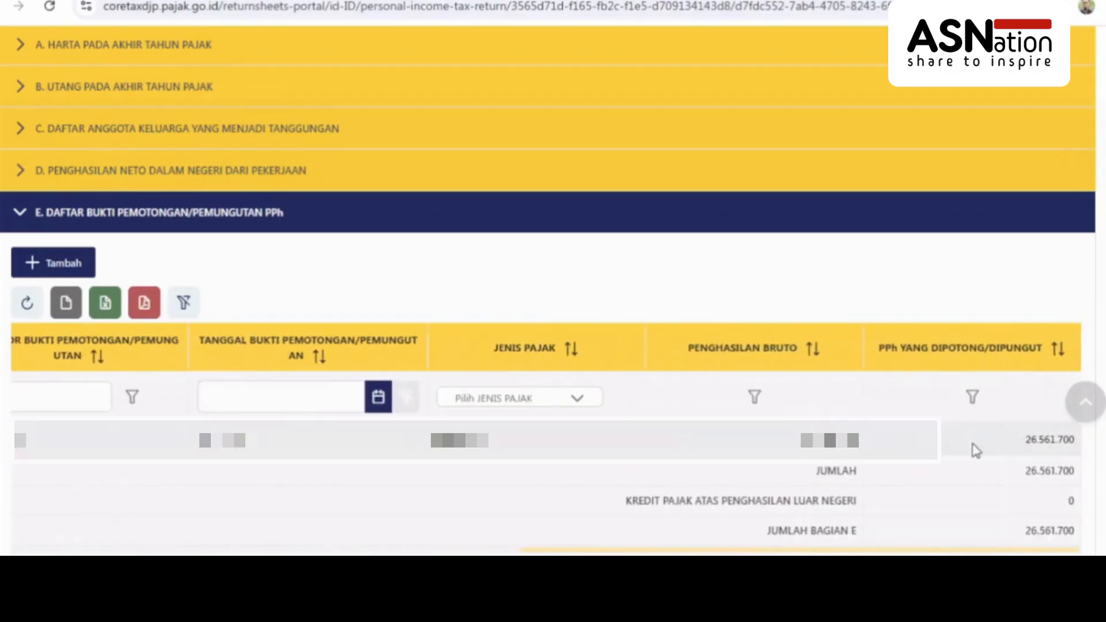
left_click_drag(1021, 444, 1080, 445)
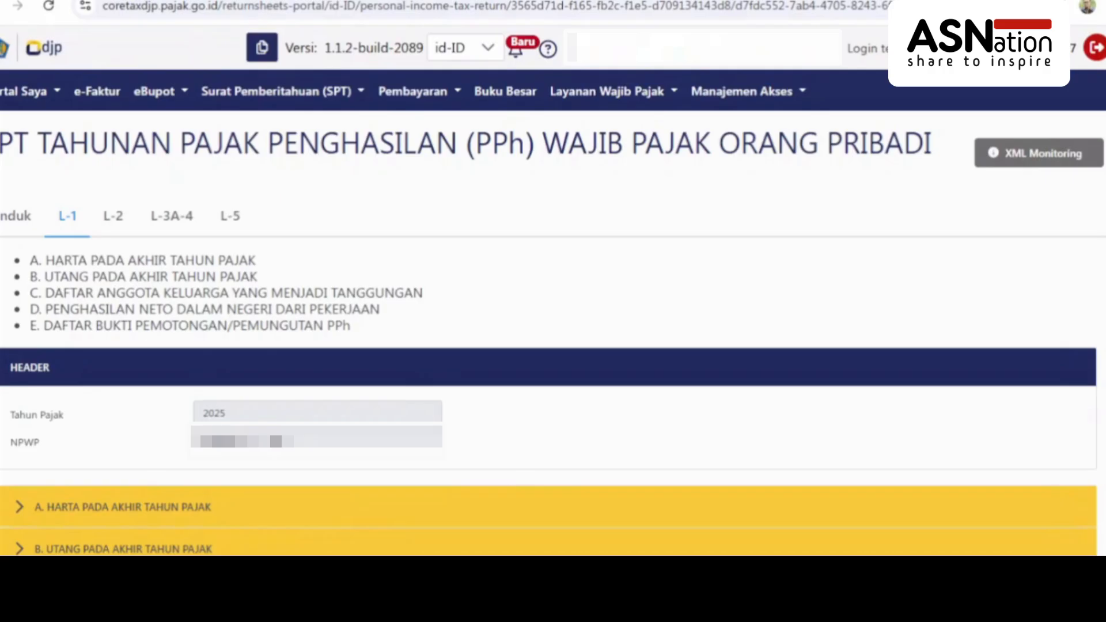
Bring up the L-2 section A final-tax income entry with tax object code 21-402-02
left_click(172, 218)
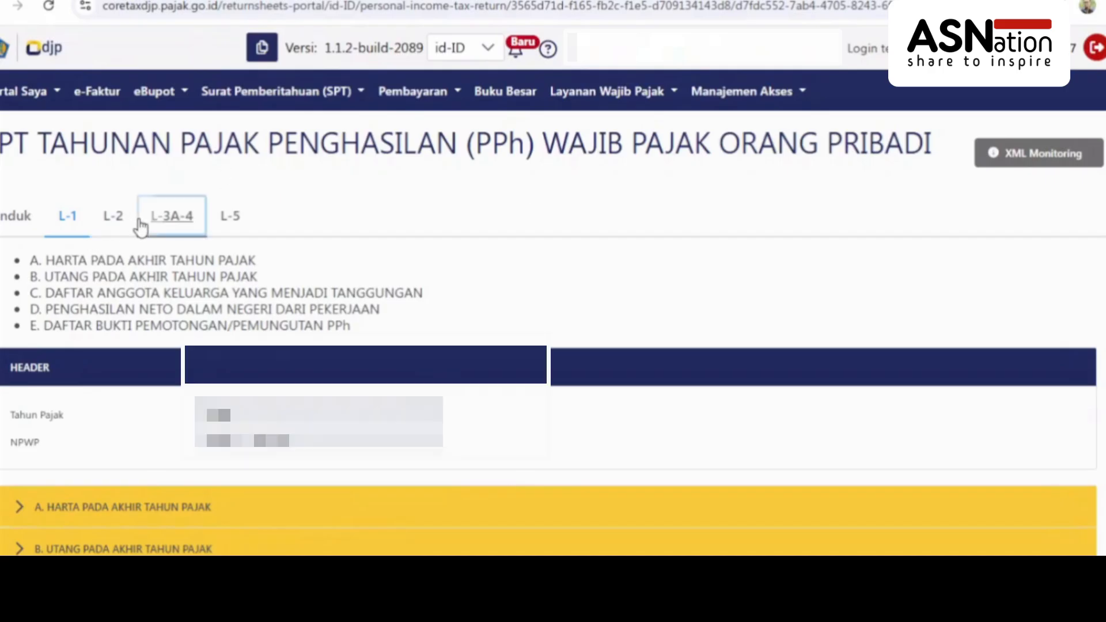
left_click(114, 217)
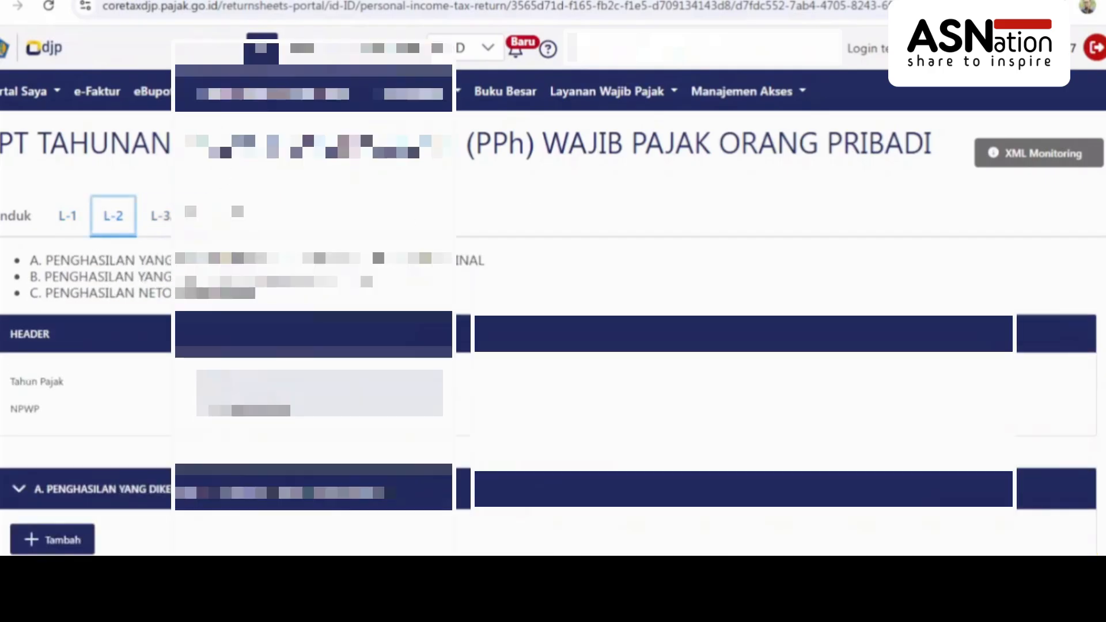
scroll(554, 288, "down", 8)
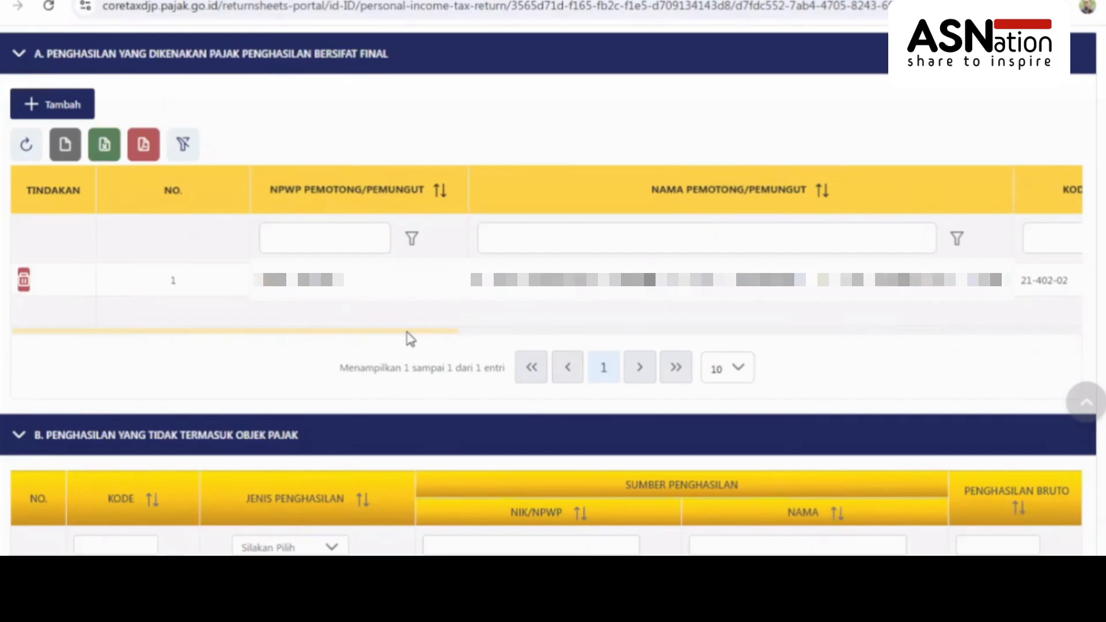
left_click_drag(413, 332, 328, 340)
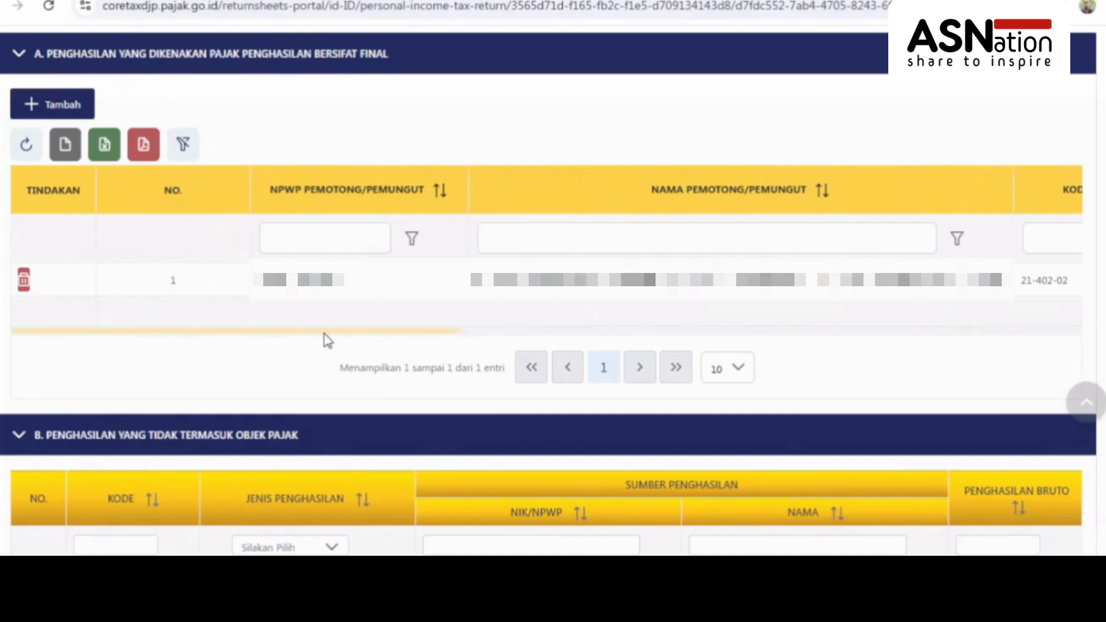
Start a new final-tax income entry and paste the withholder's tax ID to load their name
left_click(76, 120)
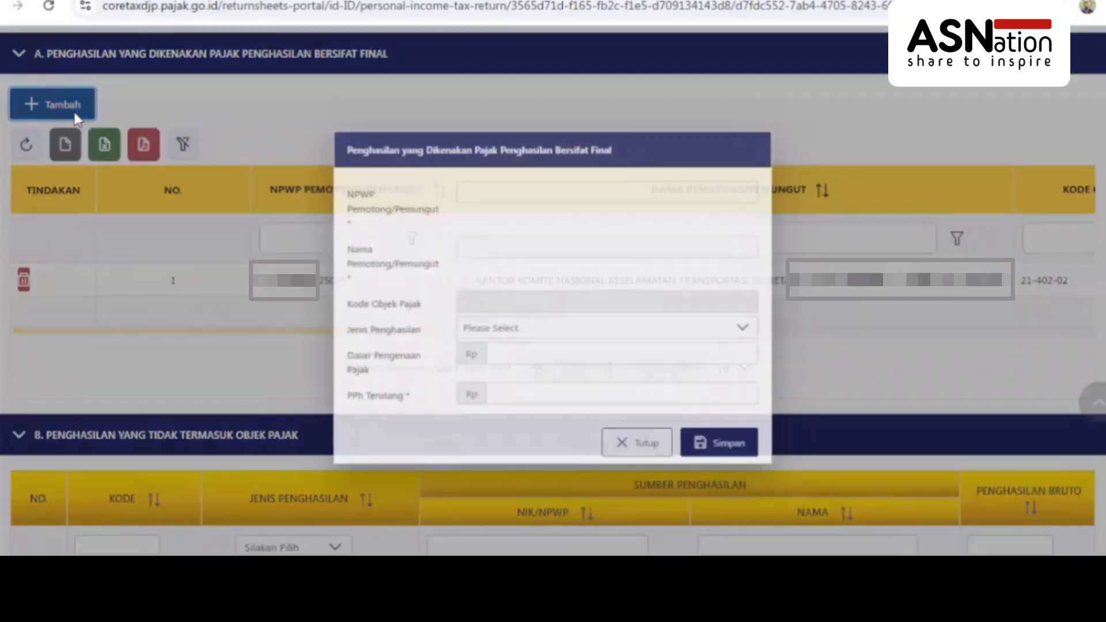
left_click(550, 187)
key("ctrl+v")
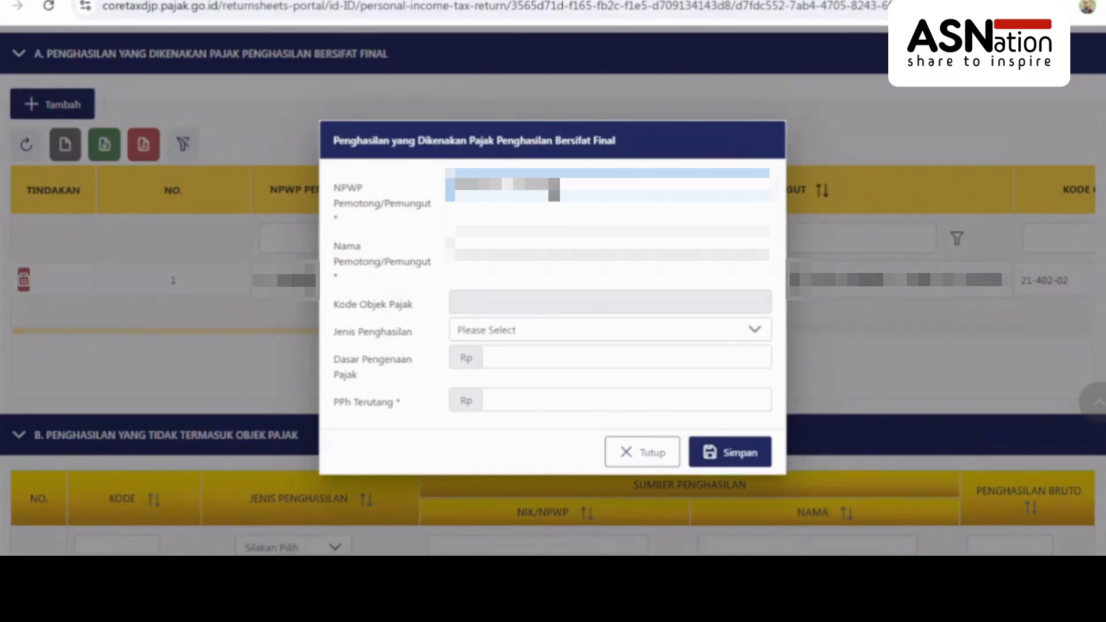
left_click(536, 247)
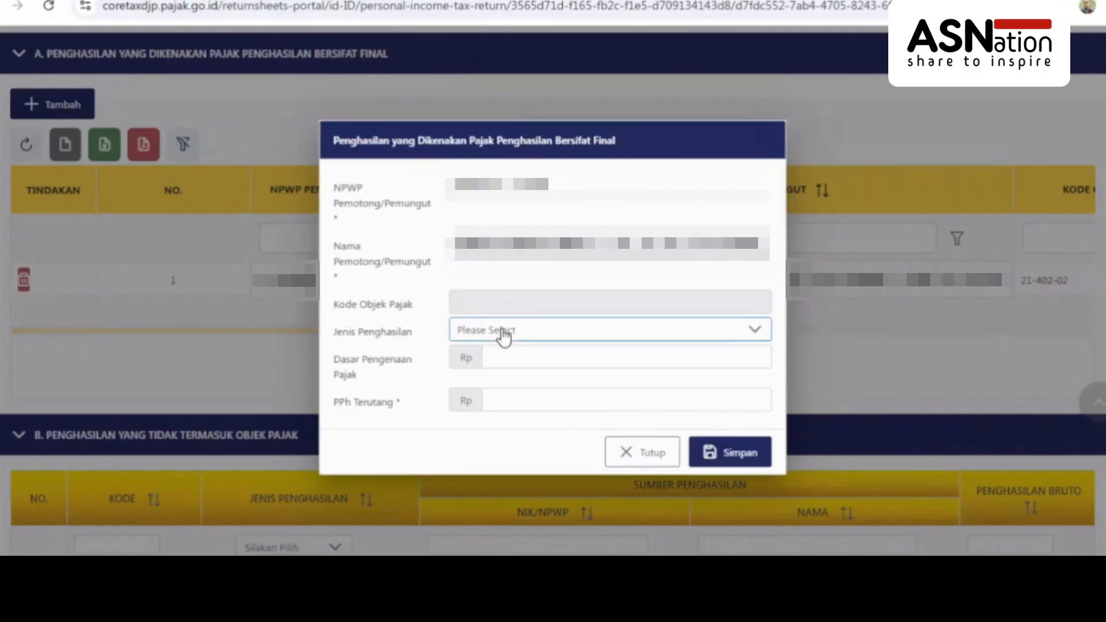
Set the income type to the PNS Golongan III honorarium, code 21-402-02
left_click(503, 336)
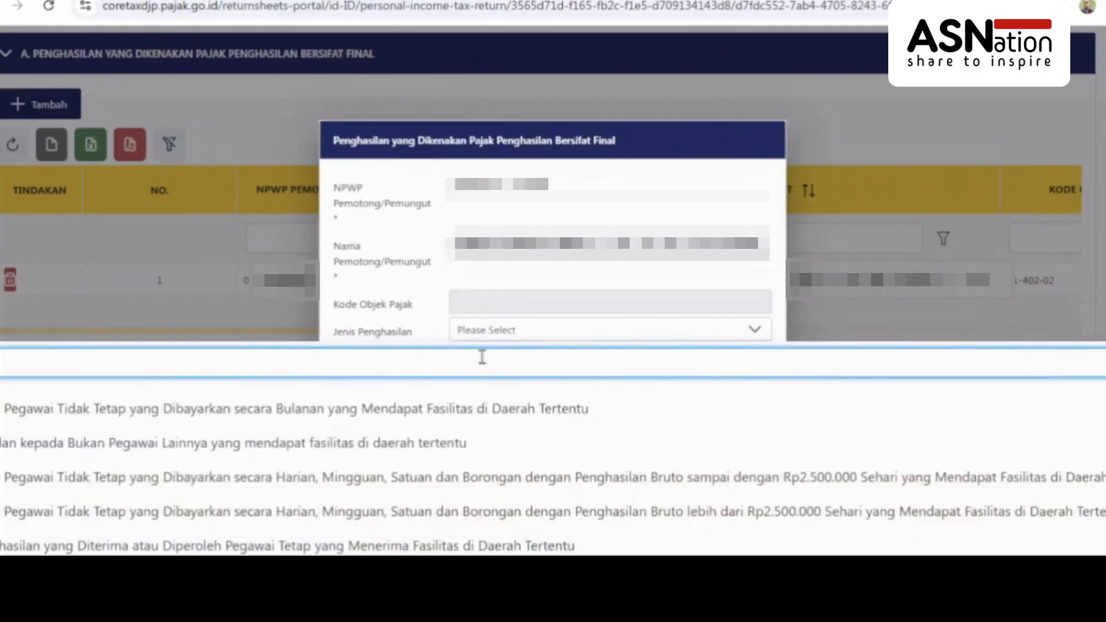
type("N")
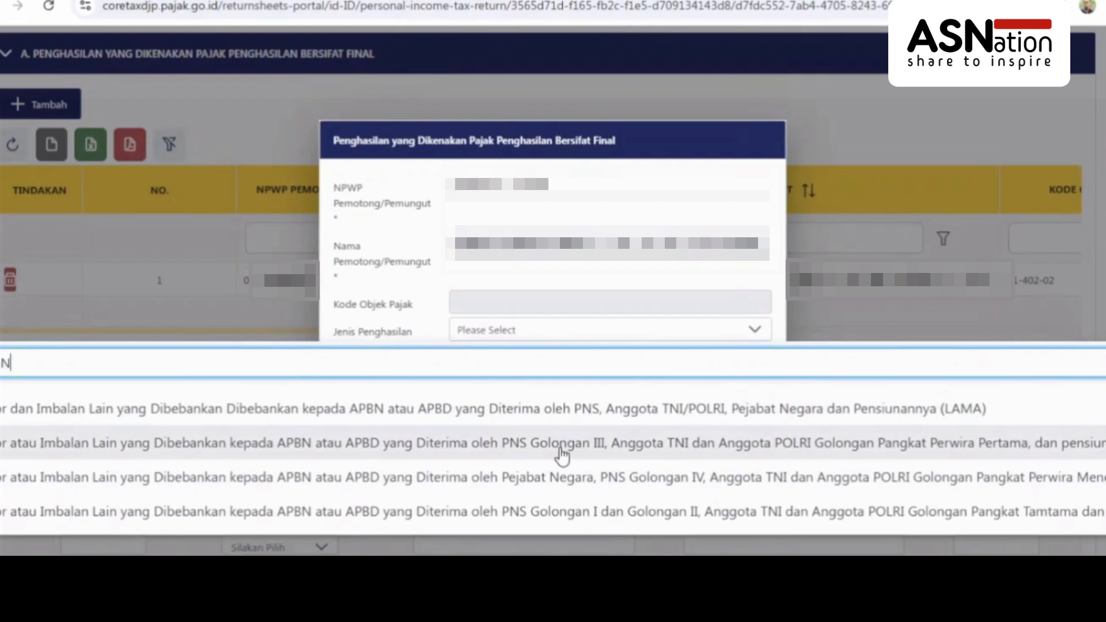
left_click(562, 455)
left_click(632, 338)
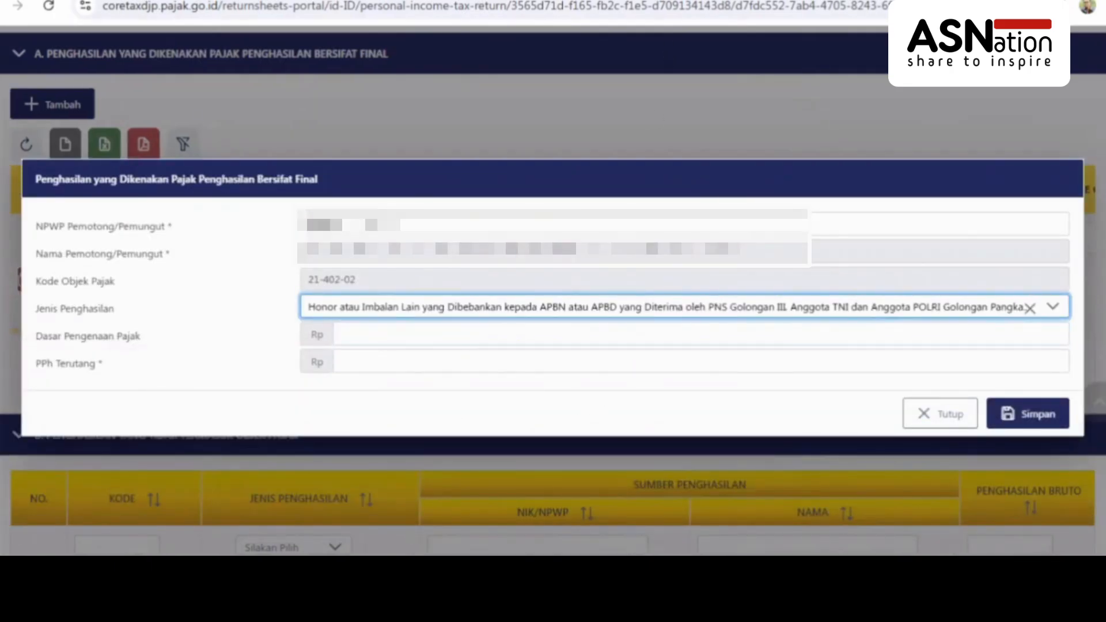
left_click(801, 0)
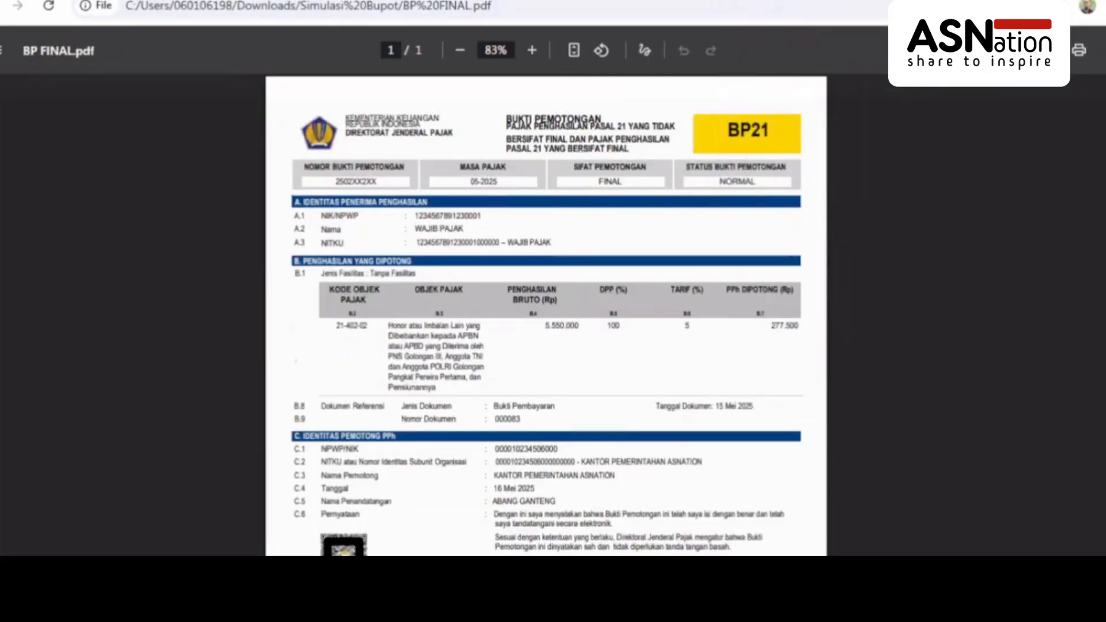
Zoom into the BP FINAL slip and select the 5.550.000 gross income amount
left_click(532, 51)
left_click(531, 51)
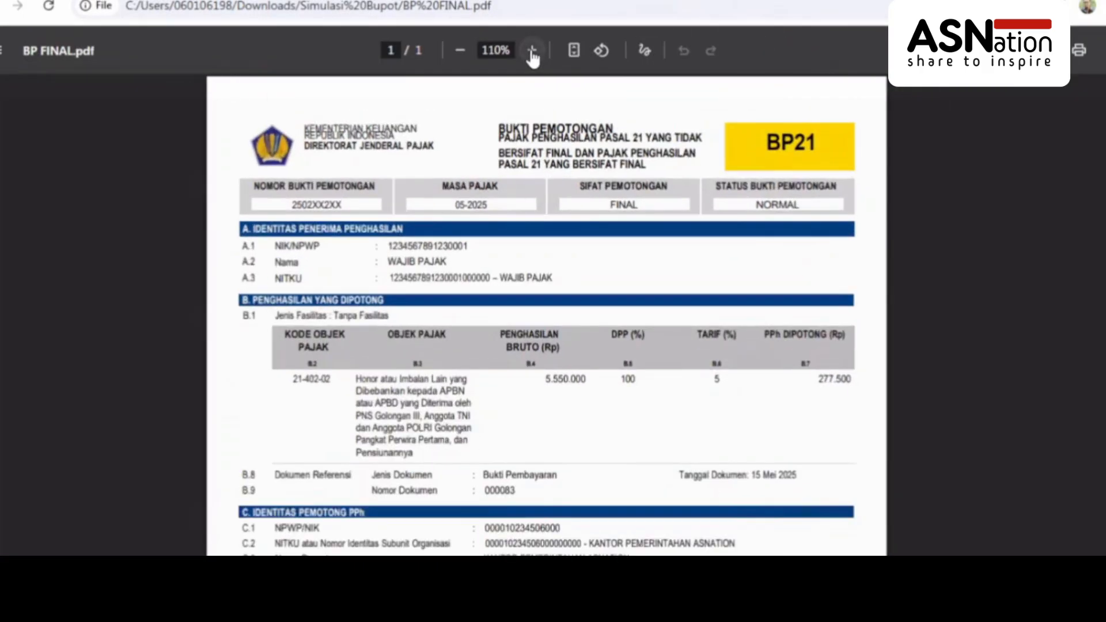
left_click(532, 50)
left_click(532, 51)
left_click(532, 50)
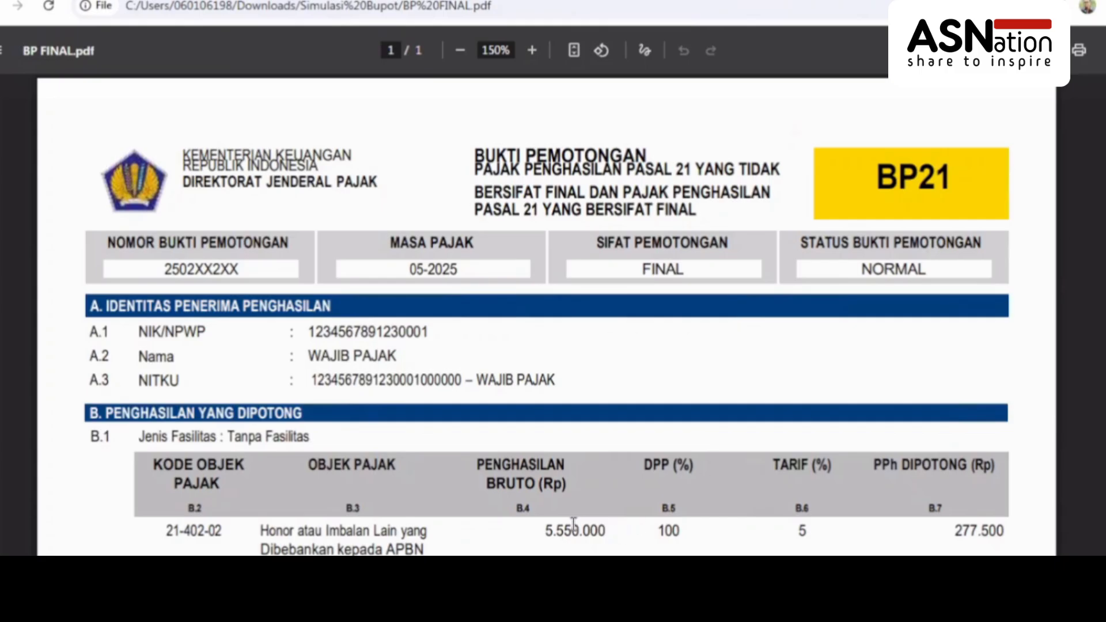
scroll(386, 458, "down", 1)
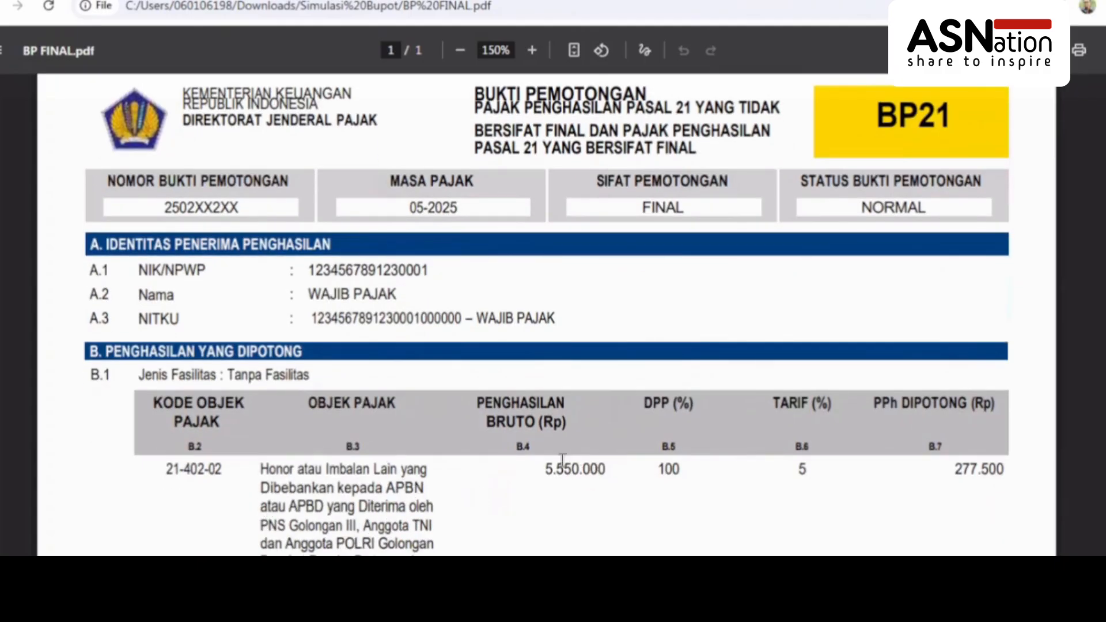
left_click_drag(549, 471, 609, 472)
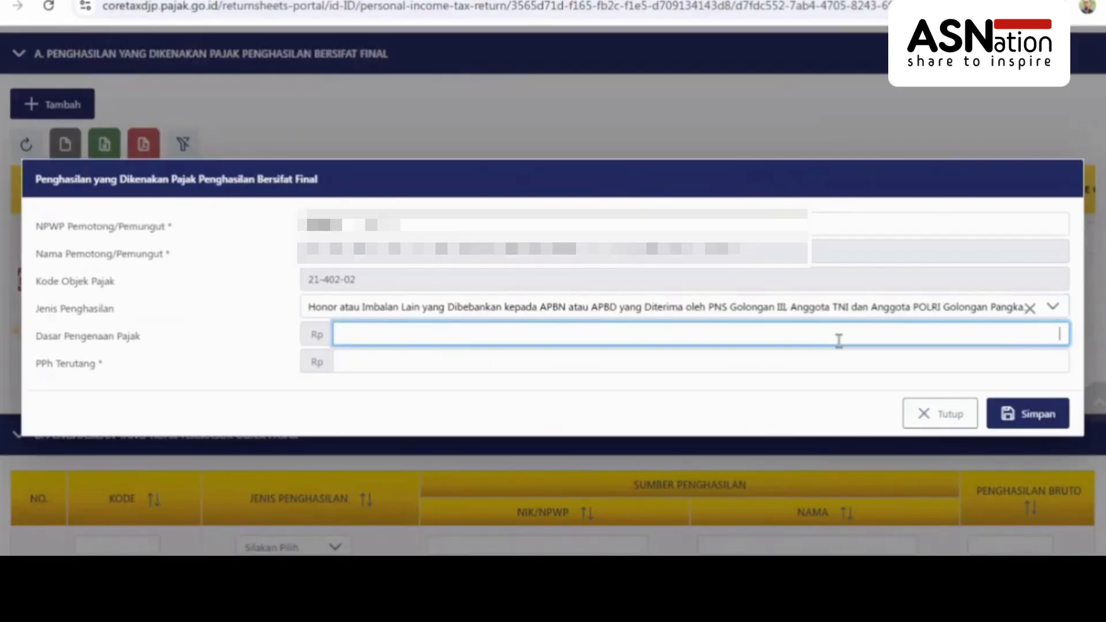
Enter tax base 5.550.000 and tax due 277.500, then save the entry
type("5.550.000")
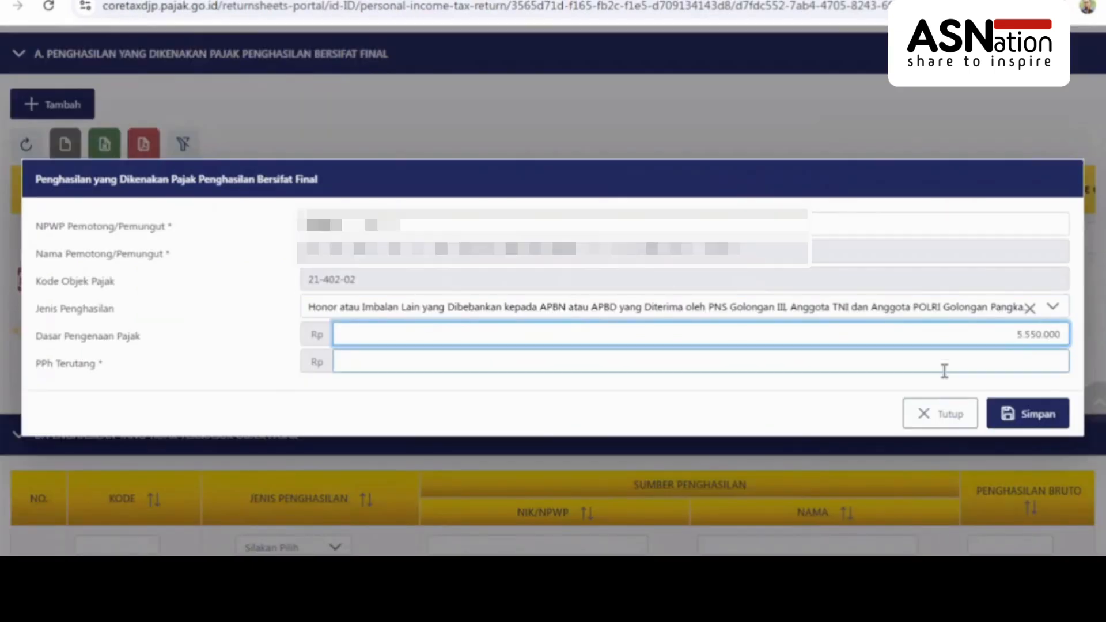
left_click(955, 367)
type("277.500")
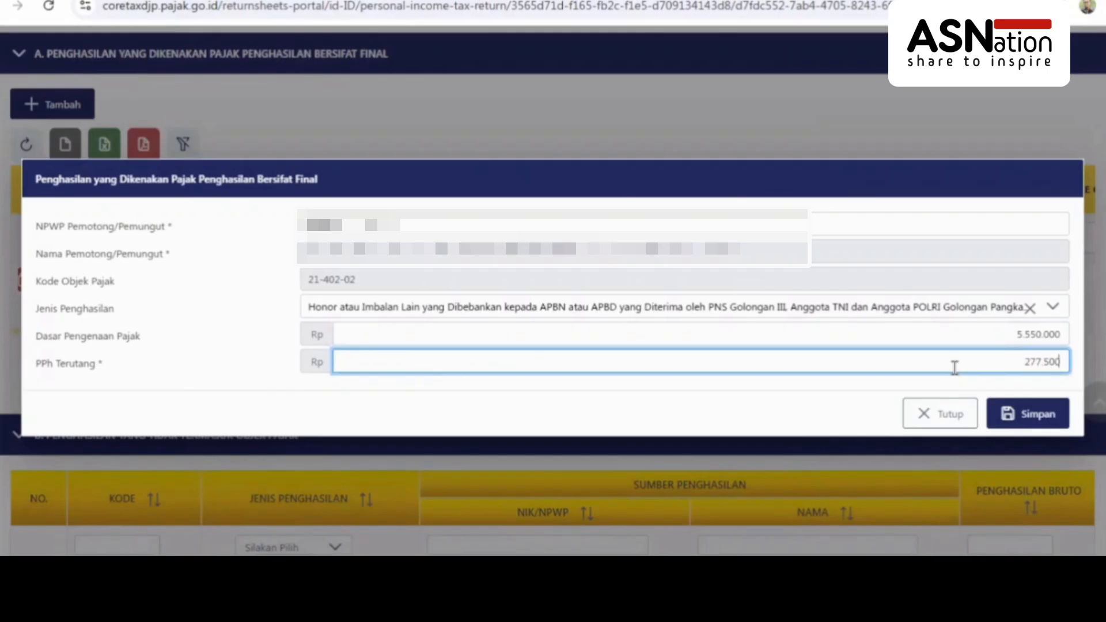
left_click(1034, 420)
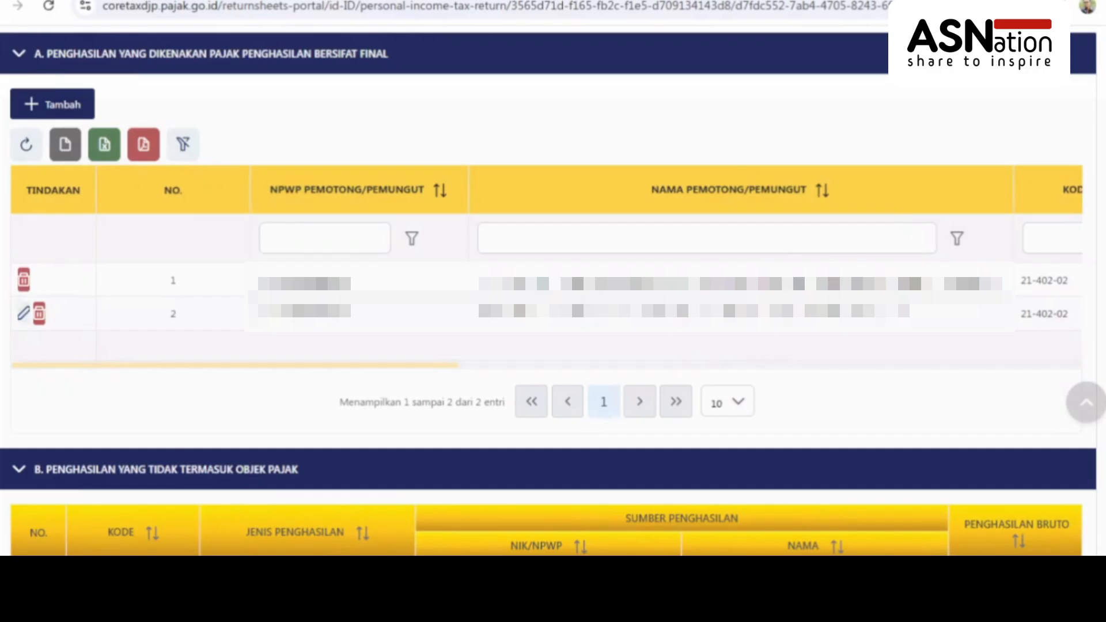
Collapse the final-tax, non-taxable and foreign net income sections of the attachment
left_click(201, 56)
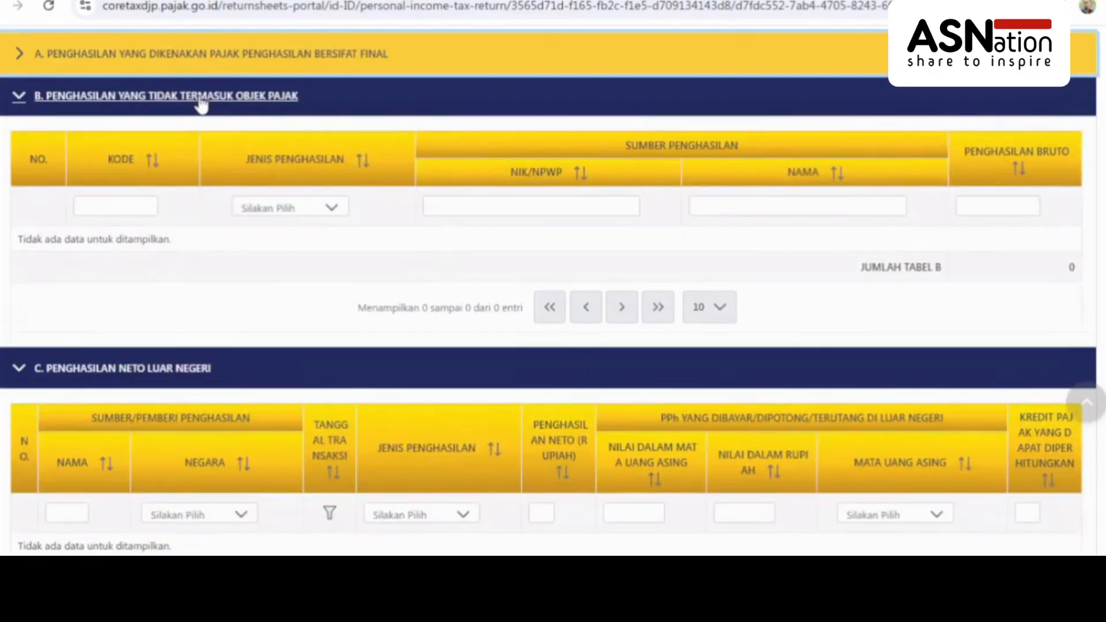
left_click(200, 99)
left_click(196, 98)
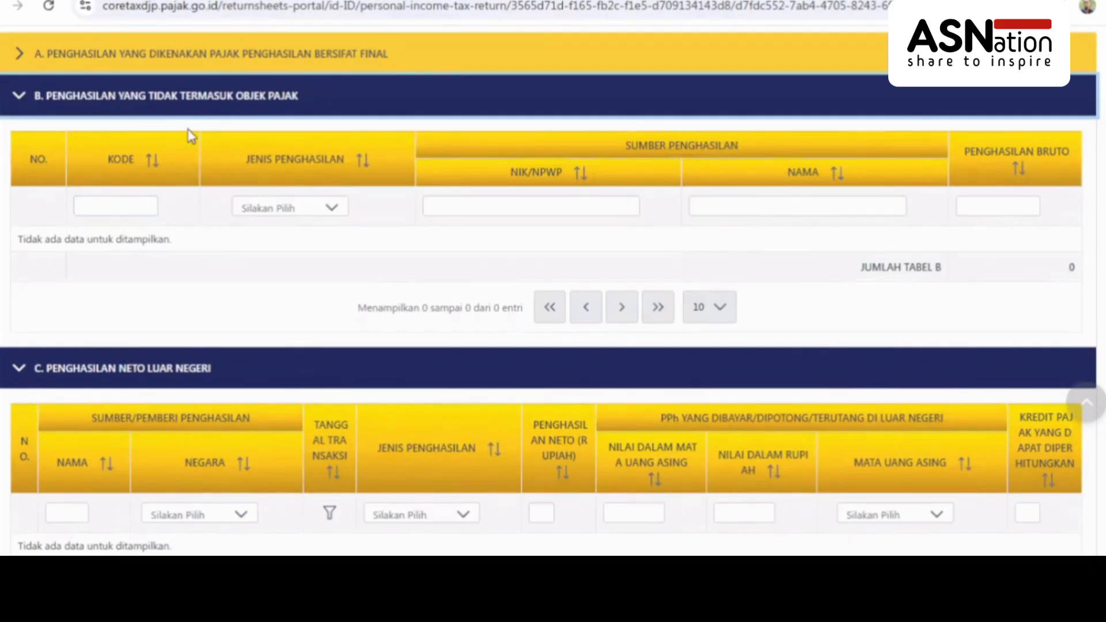
left_click(142, 107)
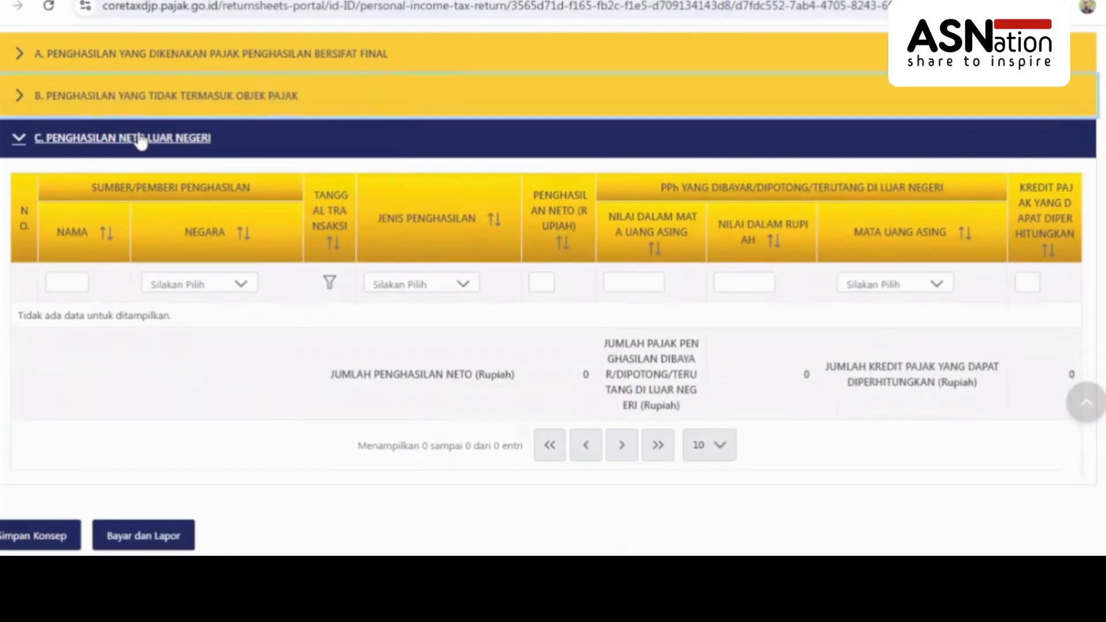
left_click(140, 143)
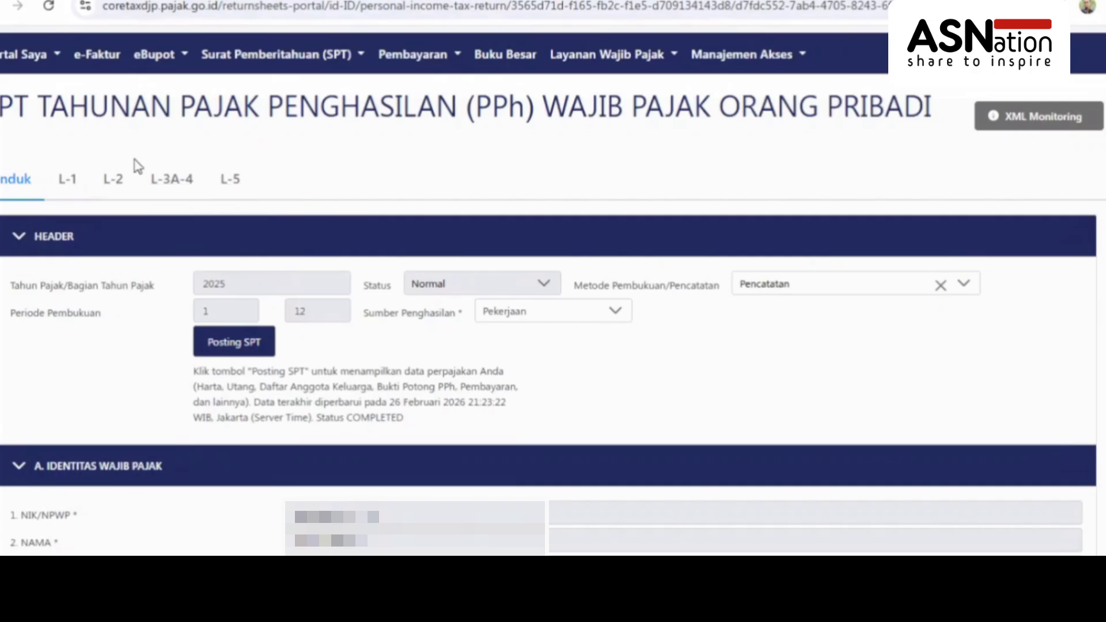
Open the L-3A-4 attachment, then bring up the BP NON FINAL.pdf slip
left_click(174, 186)
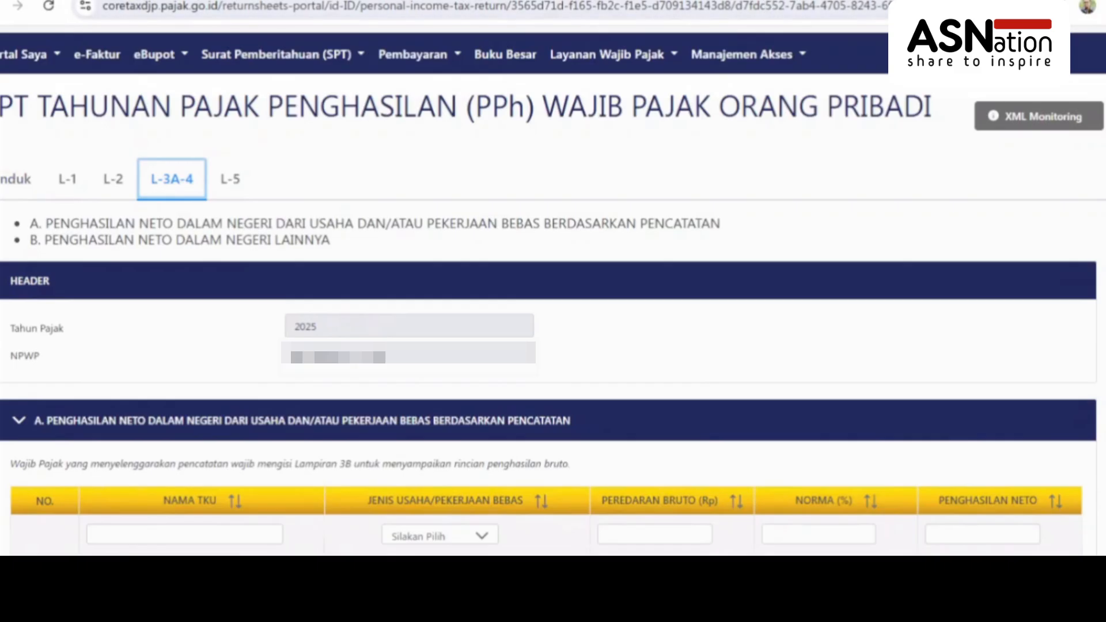
left_click(868, 0)
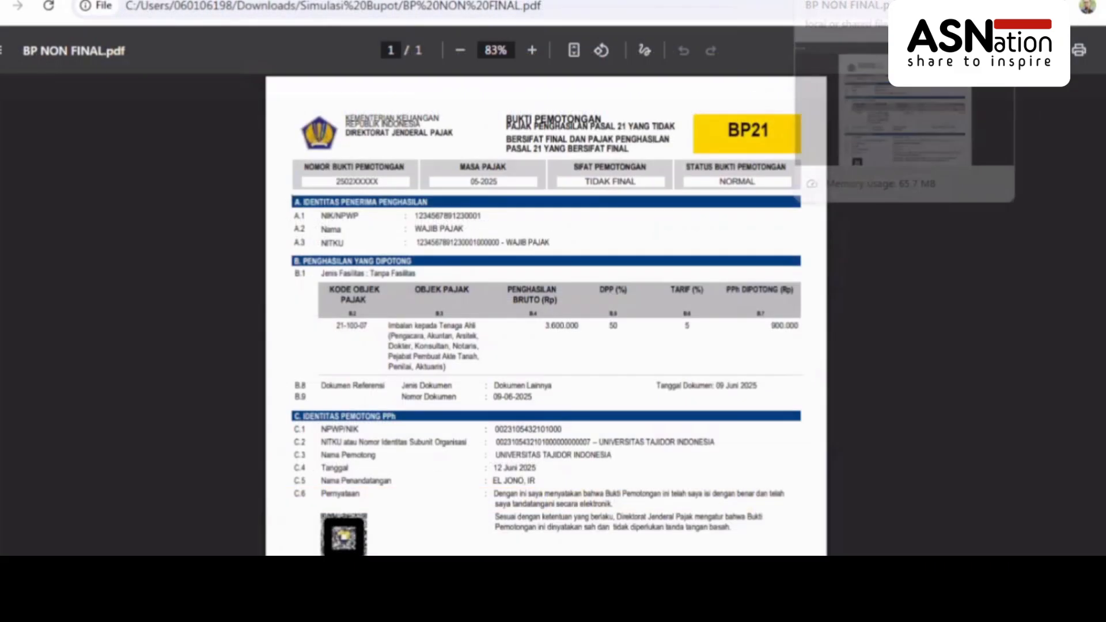
Zoom the withholding slip to 150% and scroll down to the 3.600.000 gross income
left_click(531, 51)
left_click(531, 51)
left_click(532, 51)
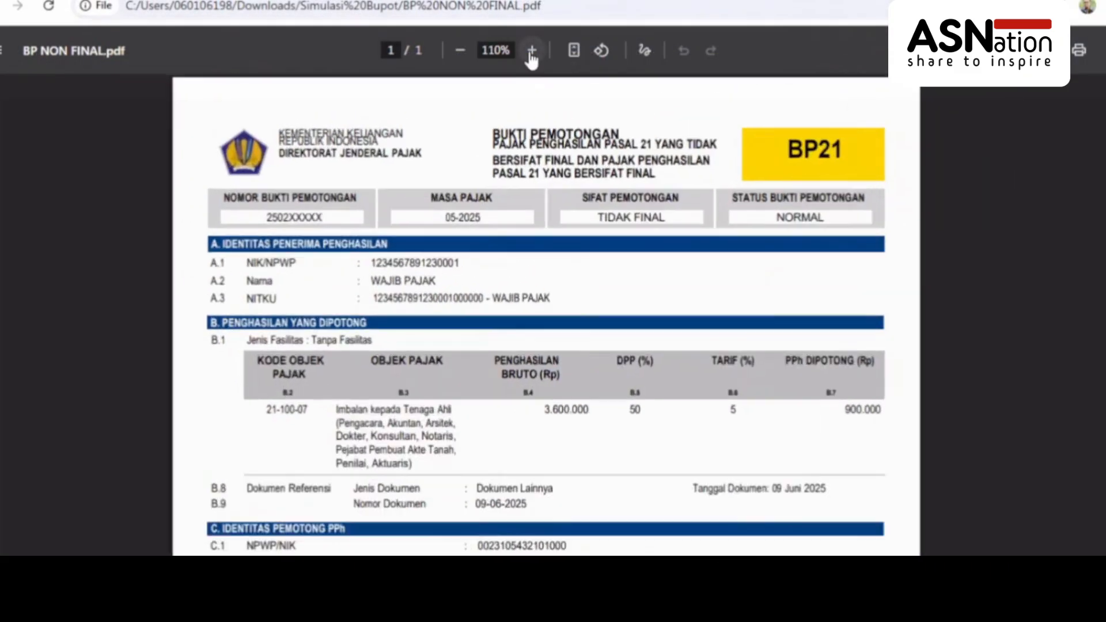
left_click(531, 51)
left_click(531, 53)
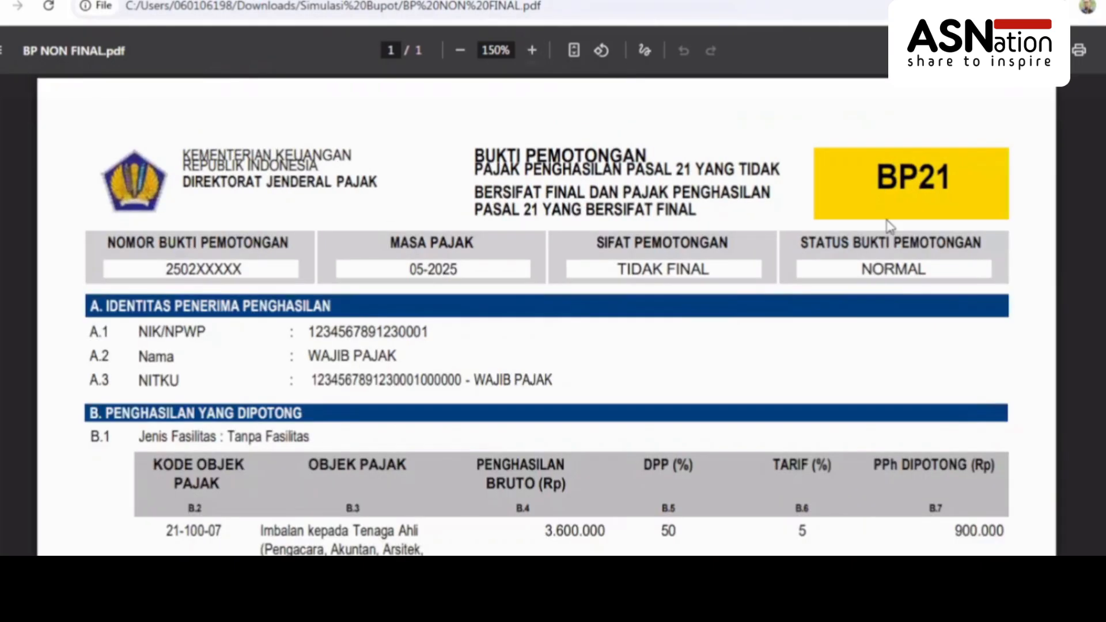
scroll(546, 315, "down", 1)
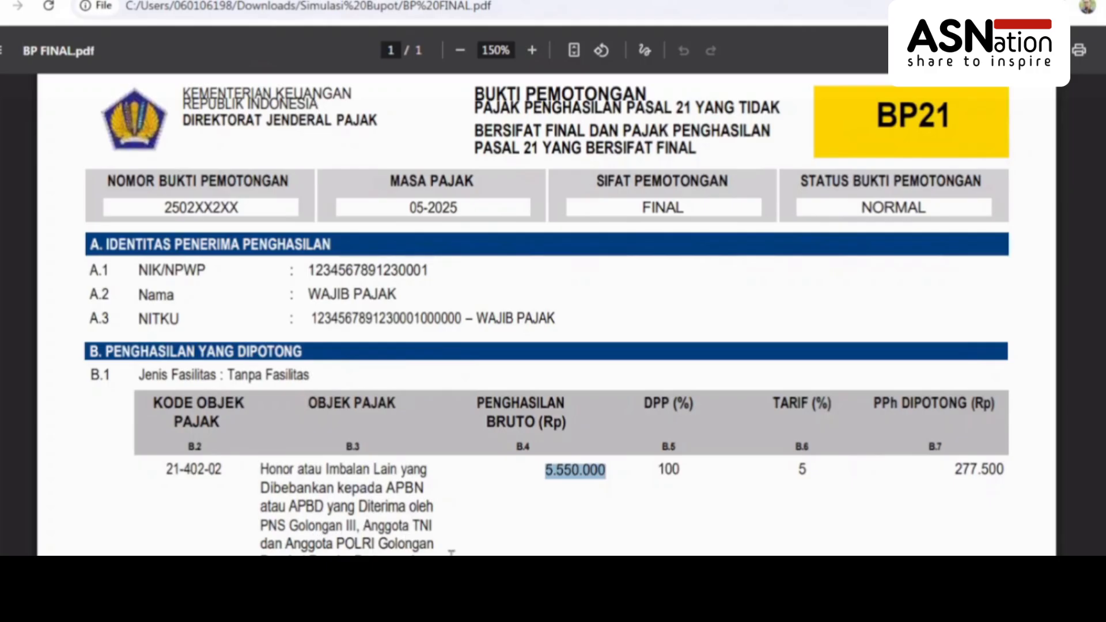
scroll(461, 519, "down", 1)
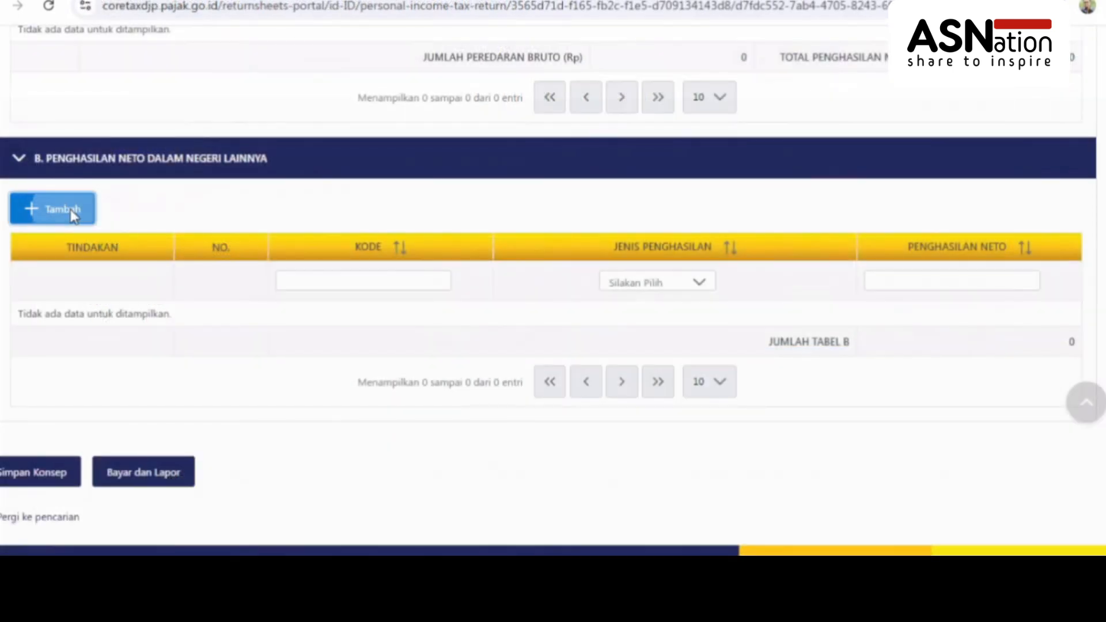
Start a new table B entry with income type Penghasilan Dalam Negeri Lainnya
left_click(72, 212)
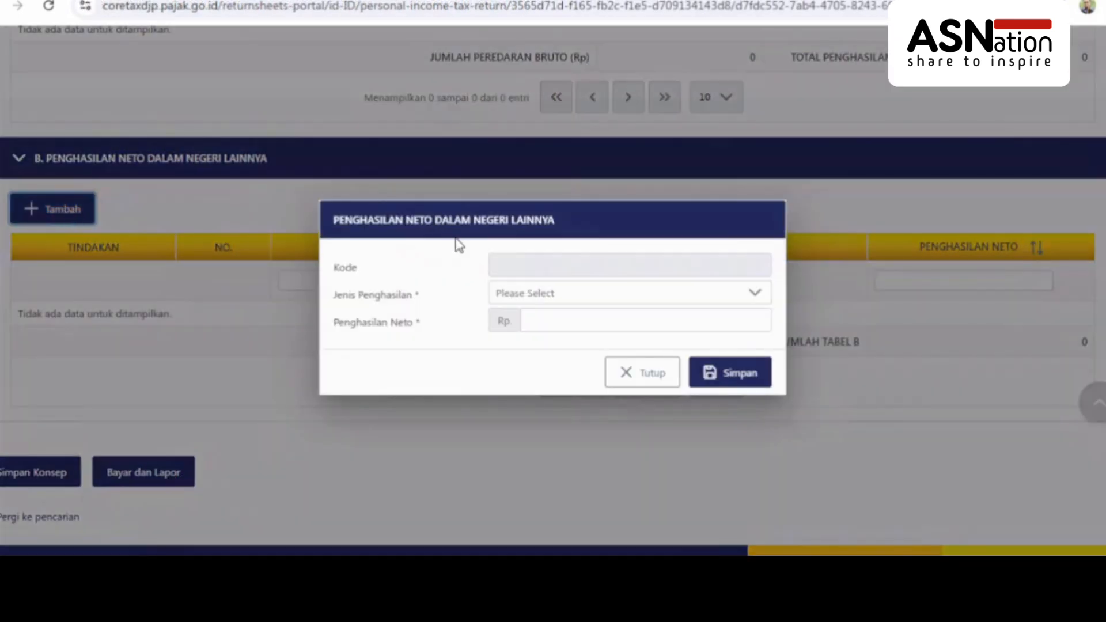
left_click(532, 295)
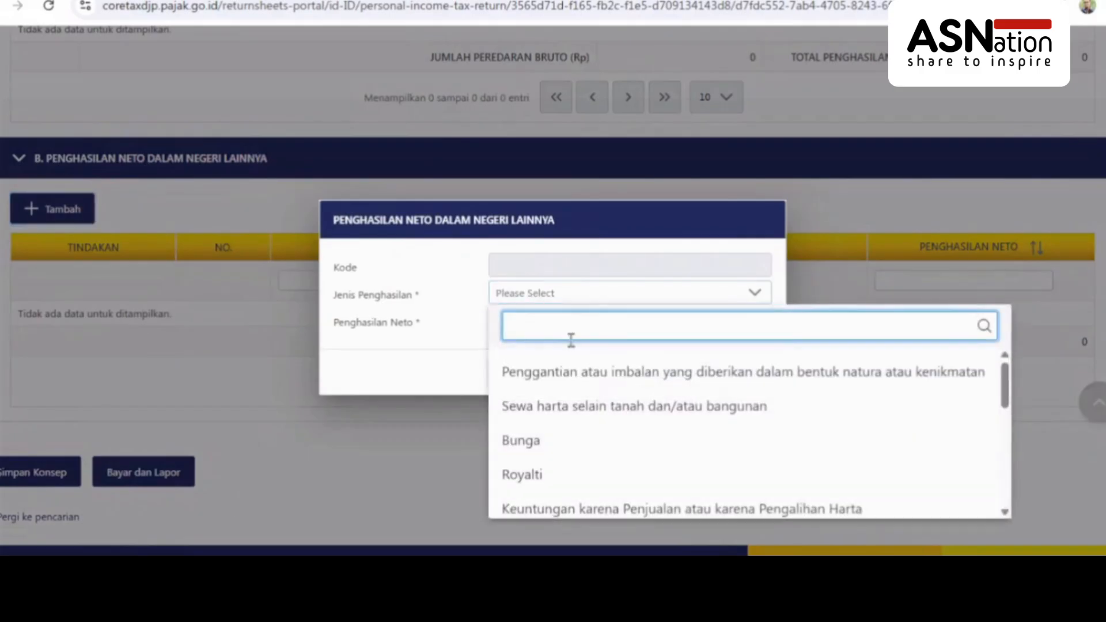
left_click(714, 330)
type("IM")
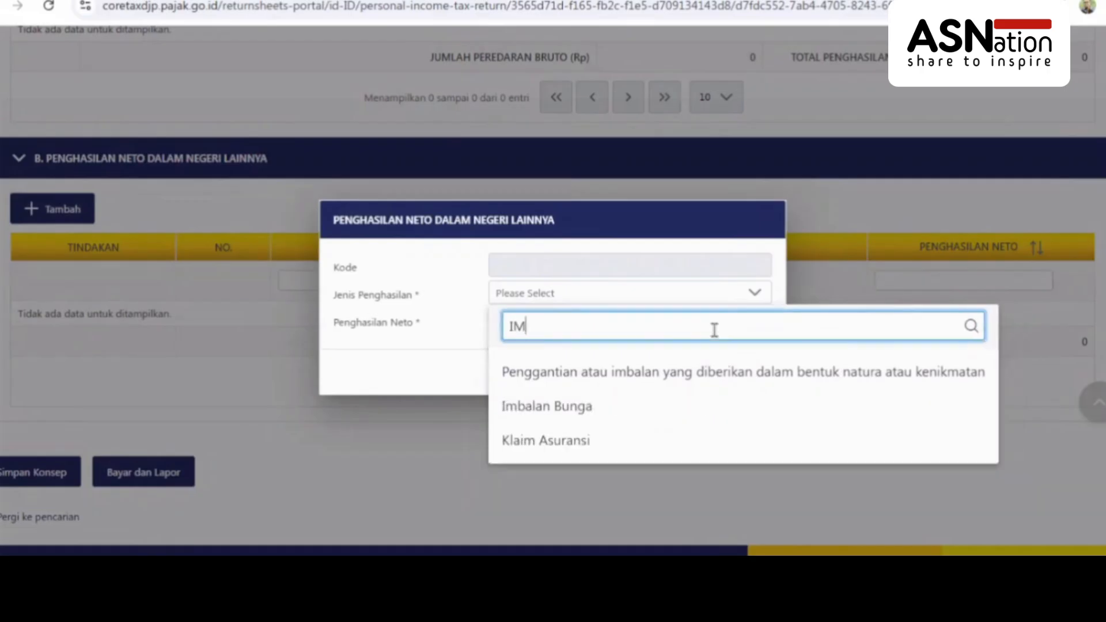
type("BA")
key("BackSpace")
key("BackSpace")
key("BackSpace")
key("BackSpace")
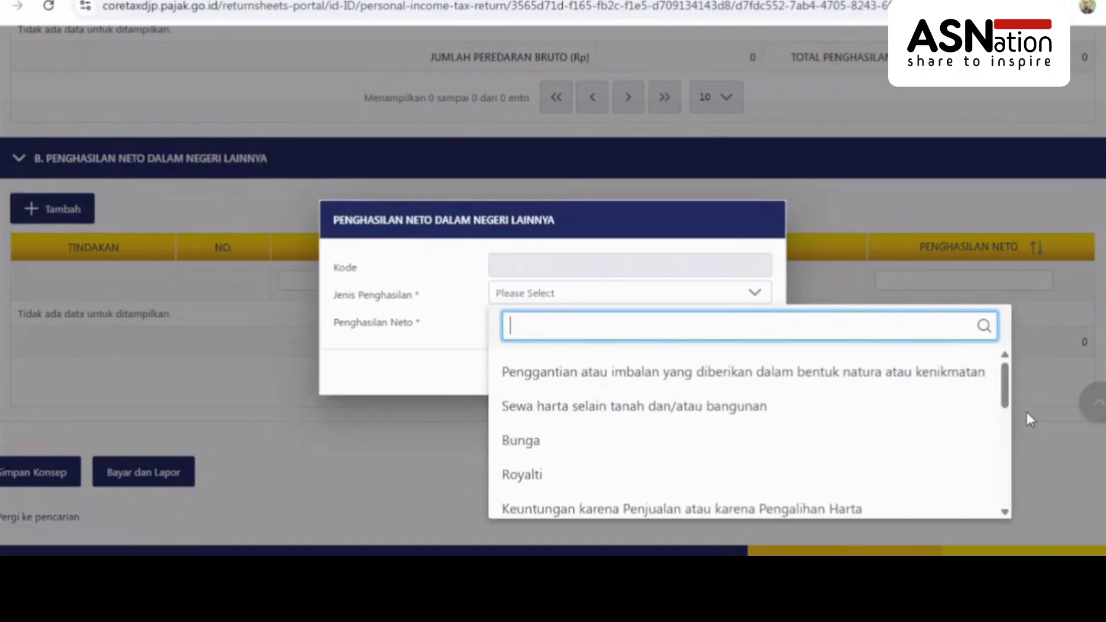
left_click_drag(1006, 405, 1008, 511)
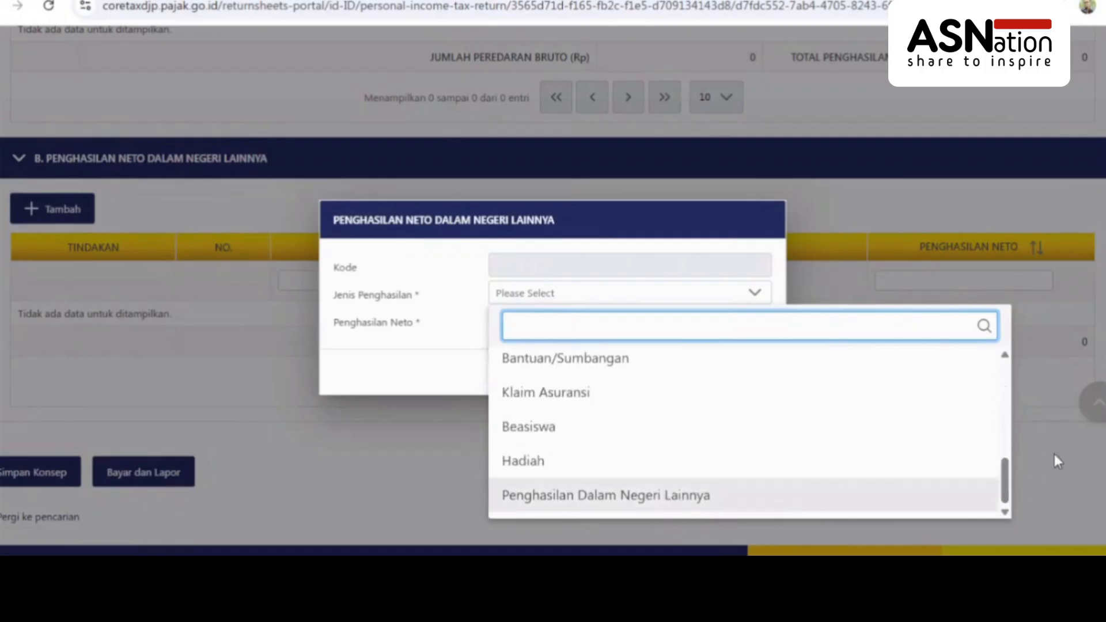
scroll(1003, 398, "up", 5)
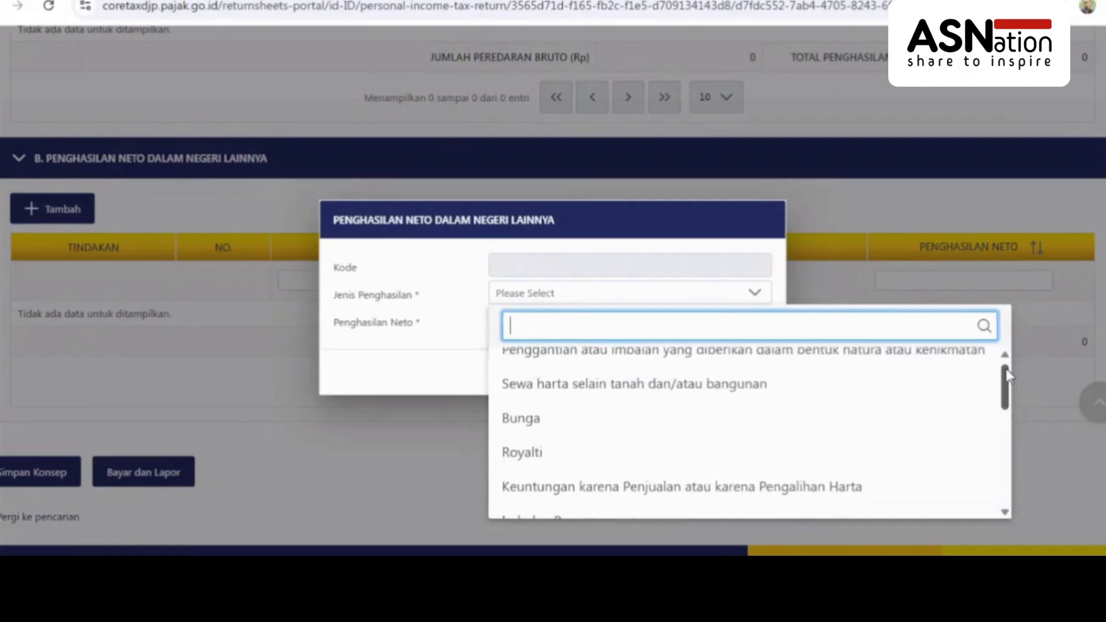
left_click_drag(1008, 389, 1005, 516)
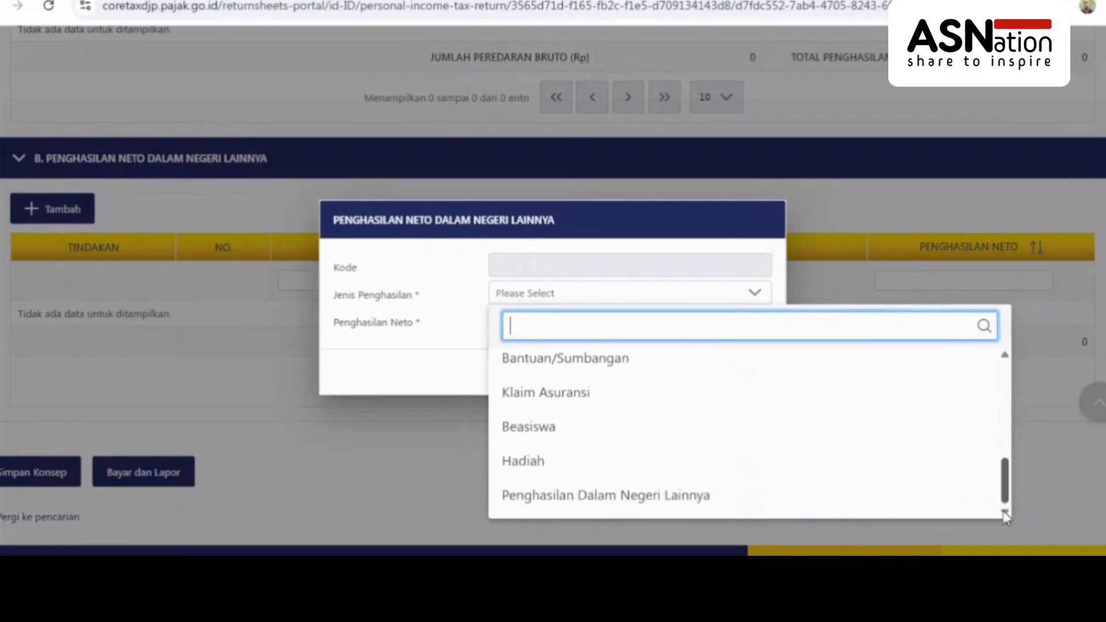
left_click(716, 506)
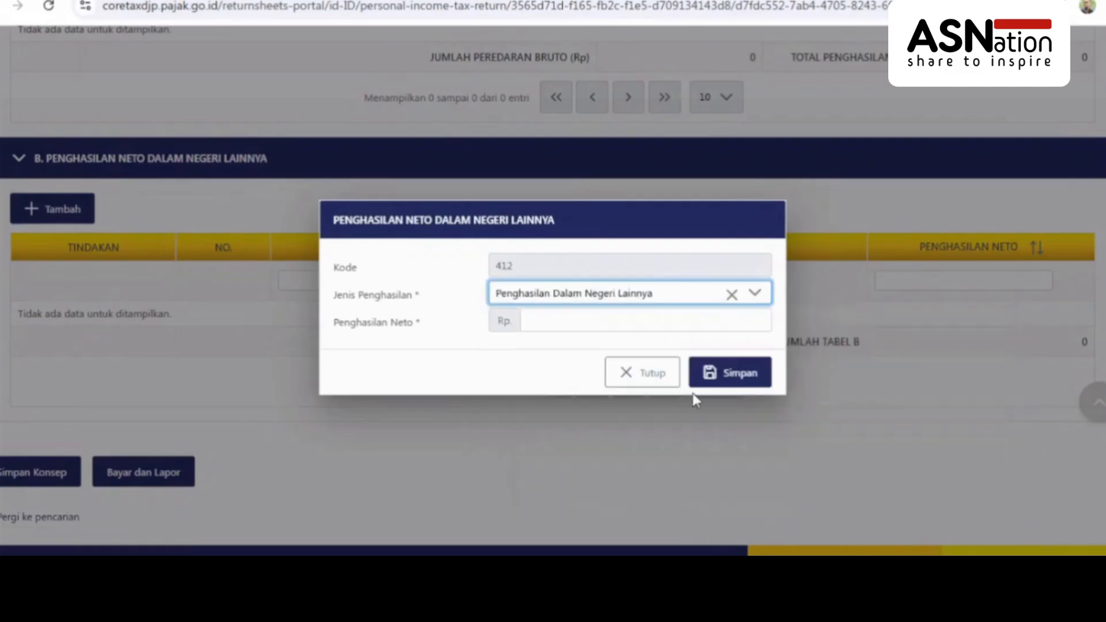
Enter the net income amount and save the new row
left_click(727, 317)
type("3500000")
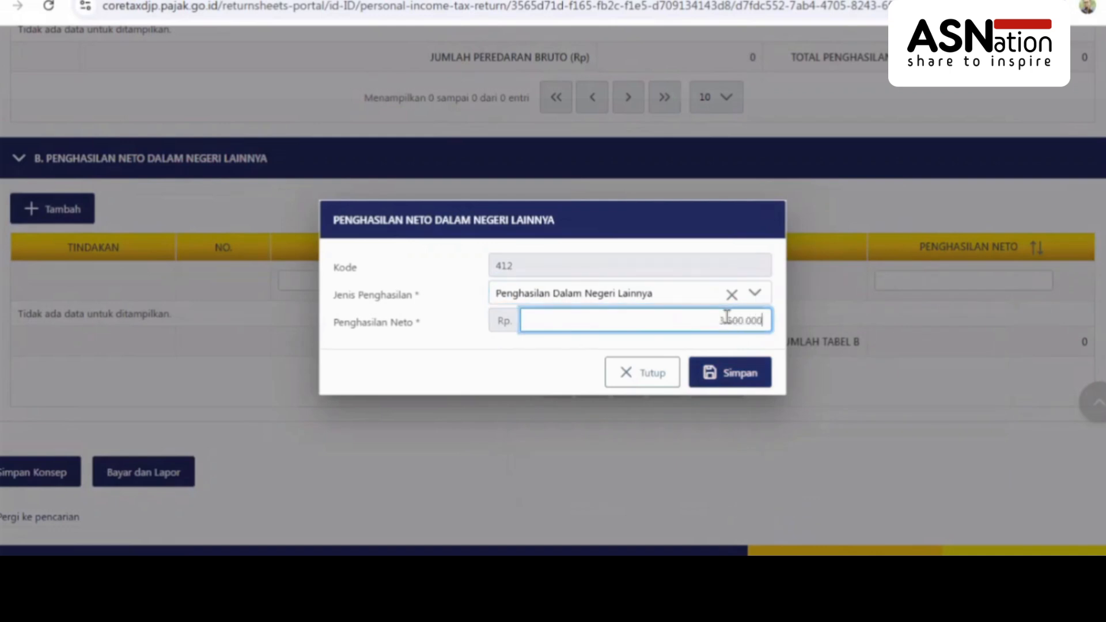
left_click(732, 379)
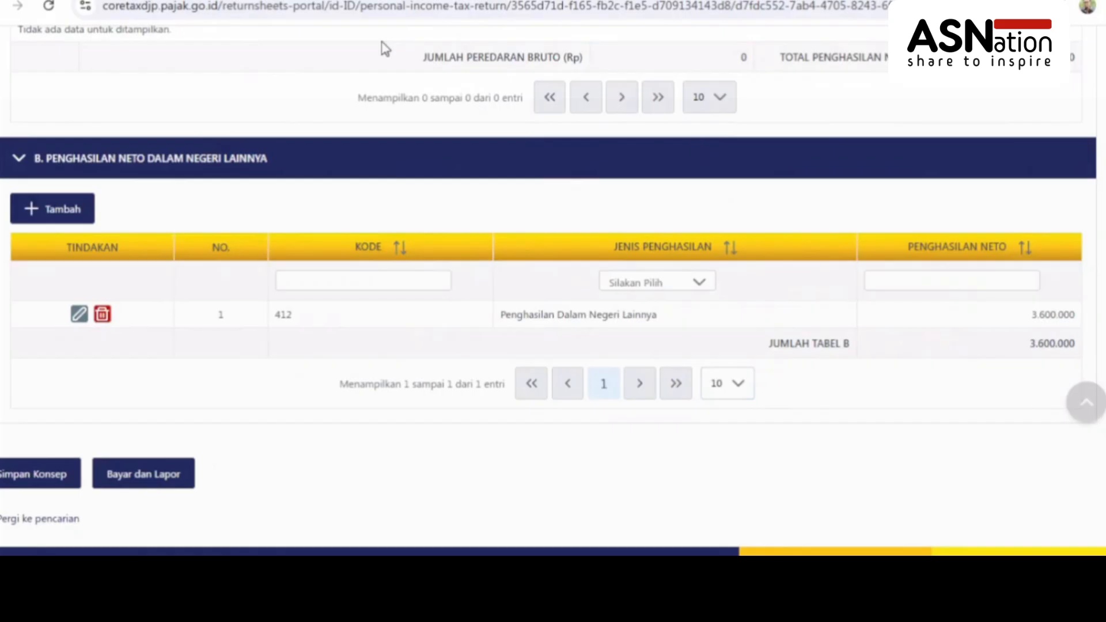
On the main Induk form, check line 1c against the BP NON FINAL slip and review the totals
left_click(212, 167)
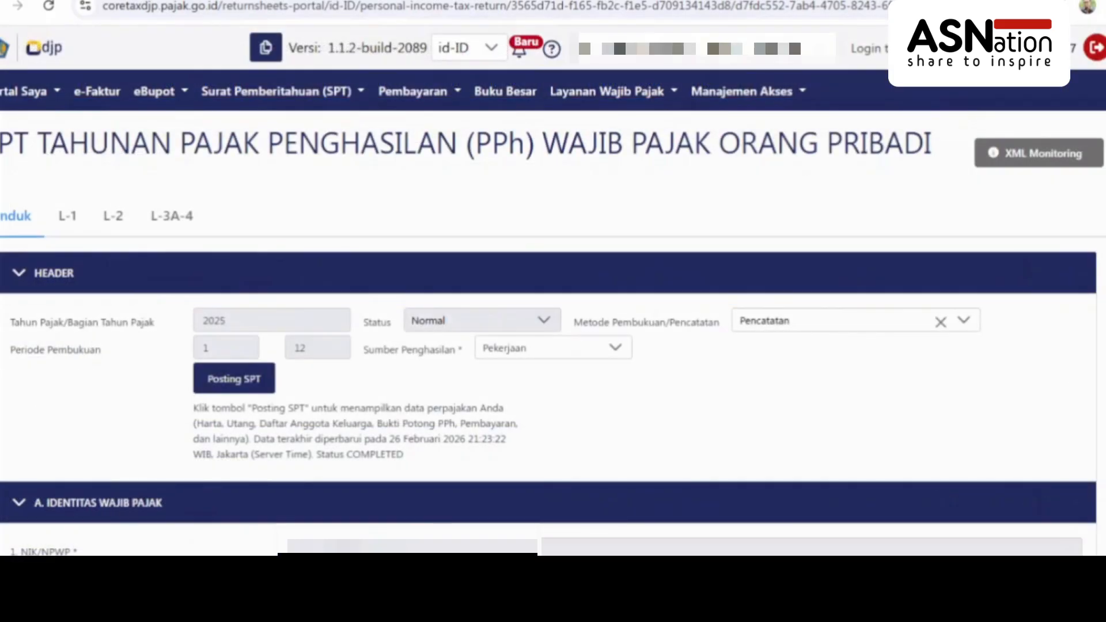
scroll(982, 92, "down", 12)
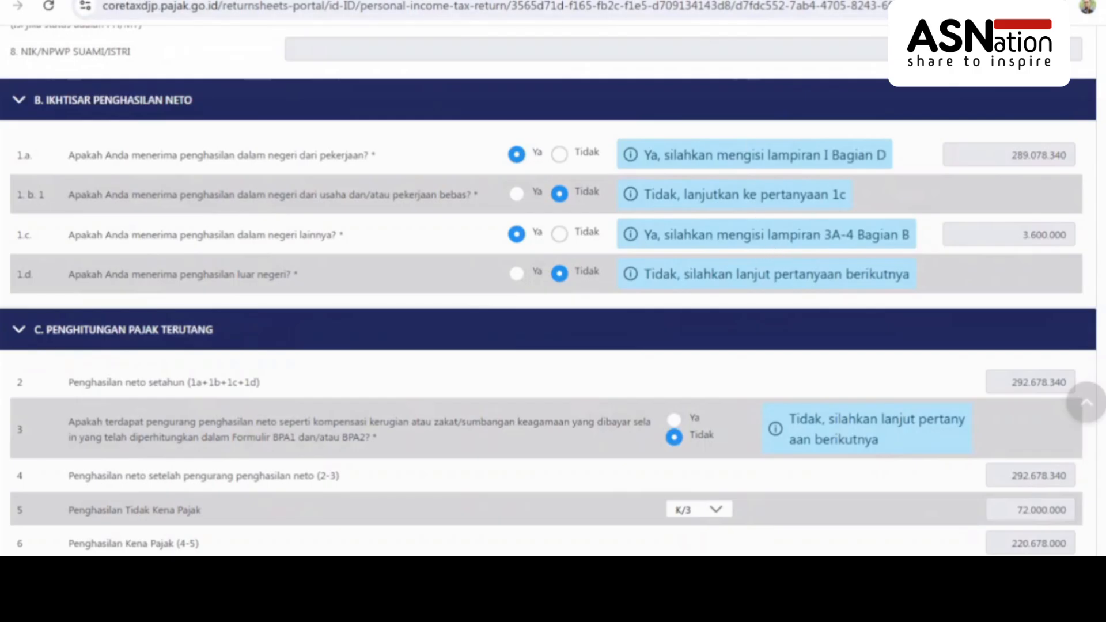
left_click(832, 0)
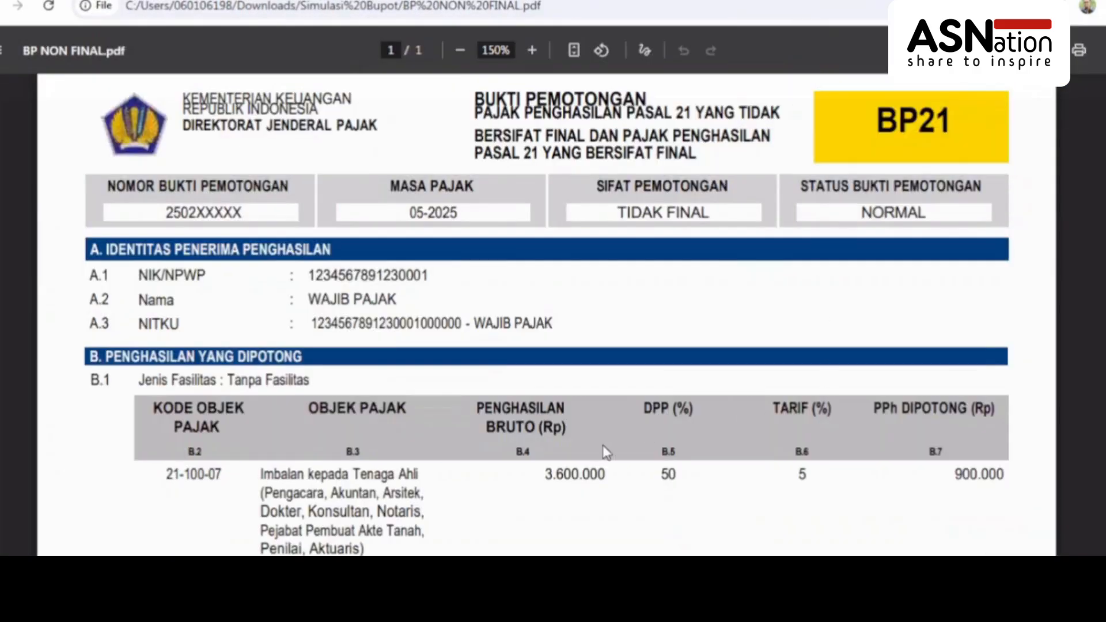
left_click(576, 0)
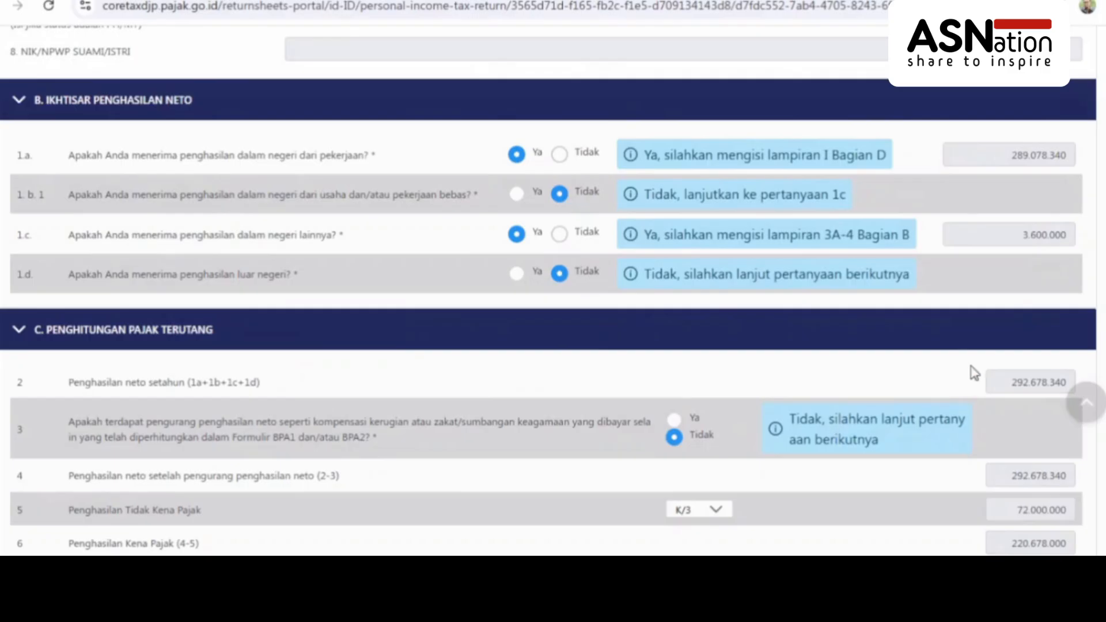
scroll(1058, 360, "down", 5)
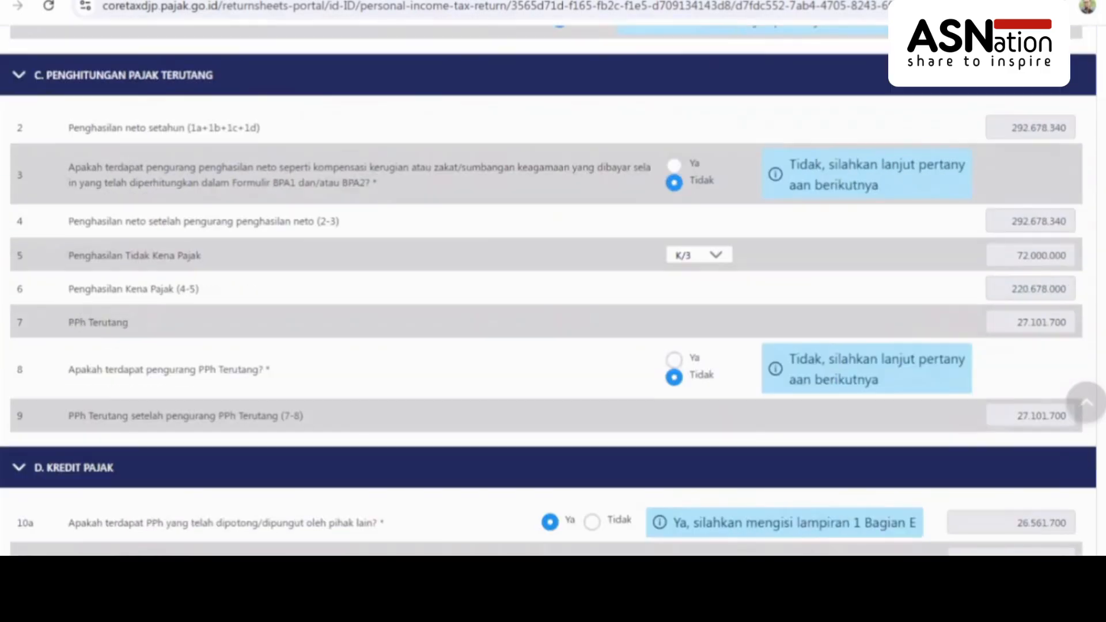
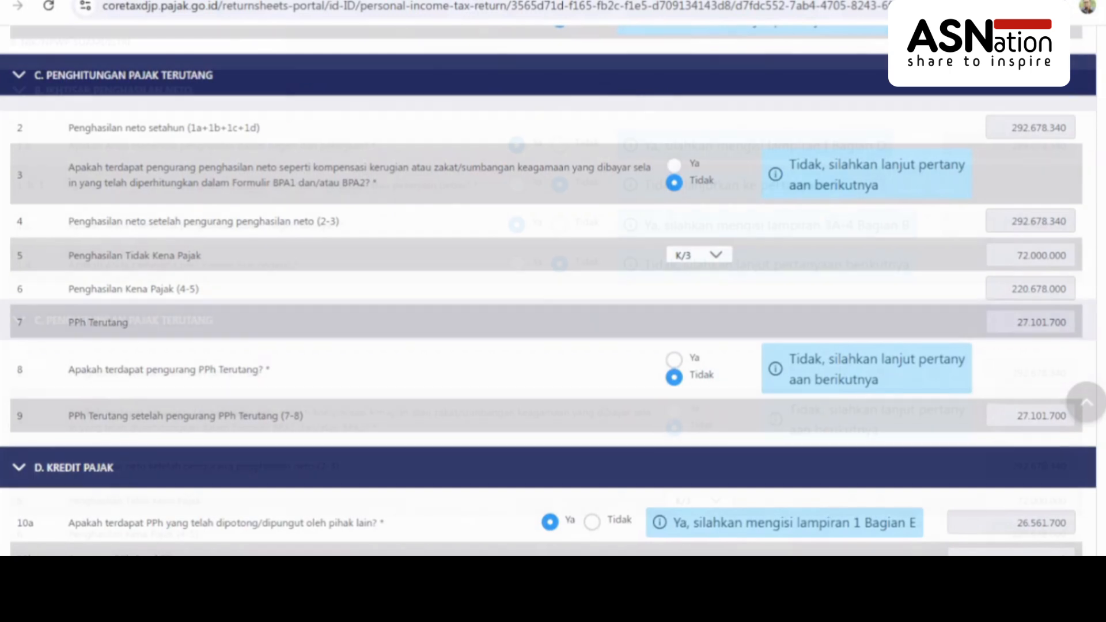
Scroll through the main form's totals: 26.561.700 credit in 10a, 540.000 still payable in 11a/11c
scroll(553, 288, "up", 4)
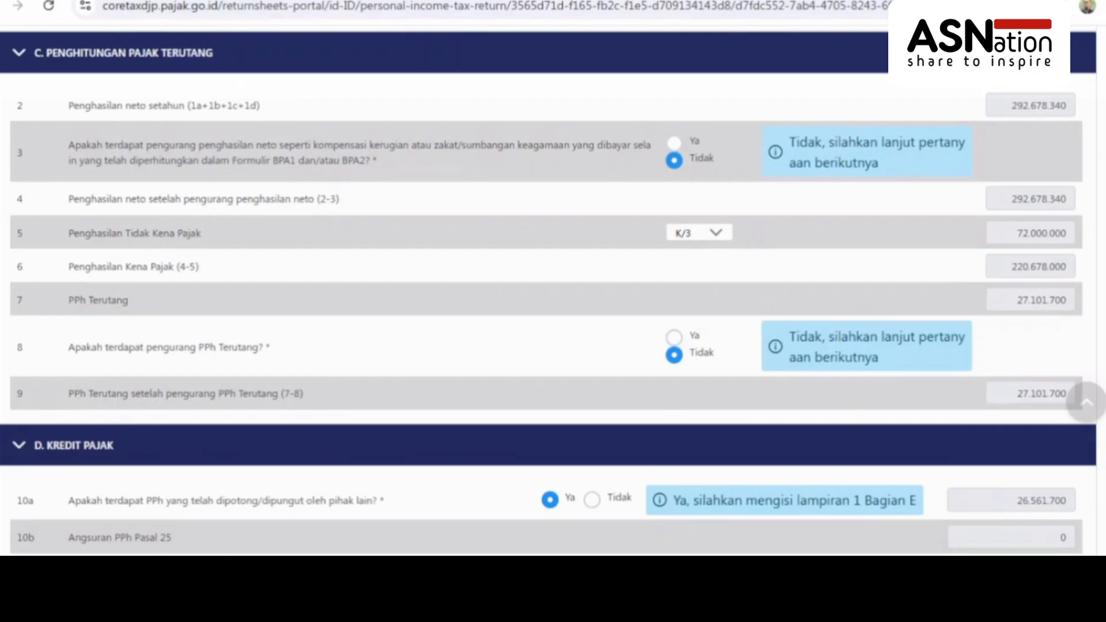
scroll(548, 291, "down", 6)
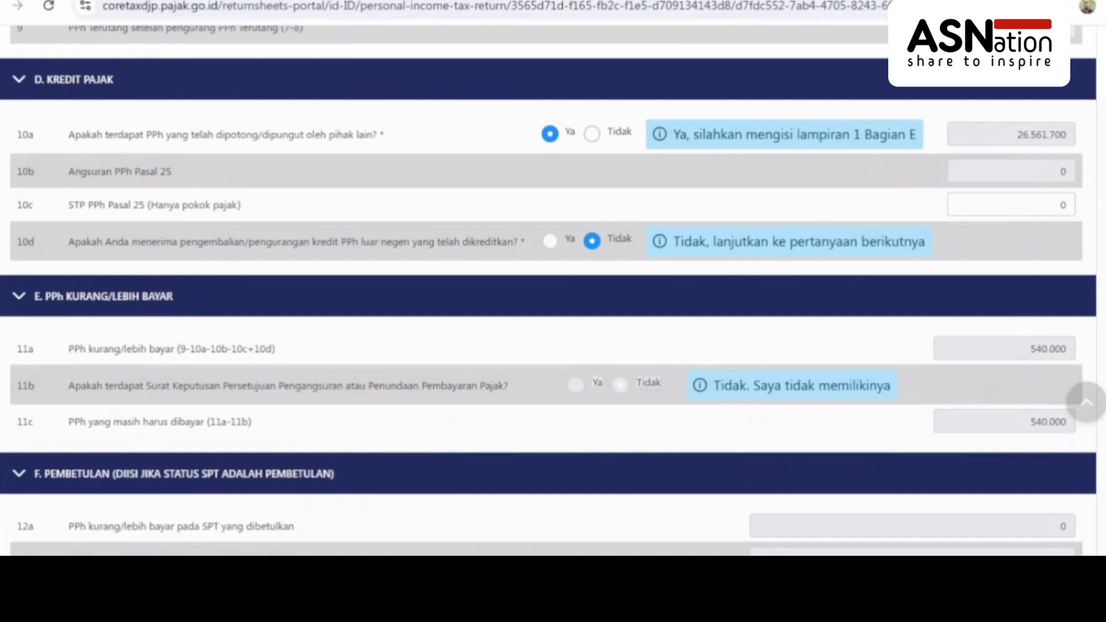
scroll(547, 288, "up", 1)
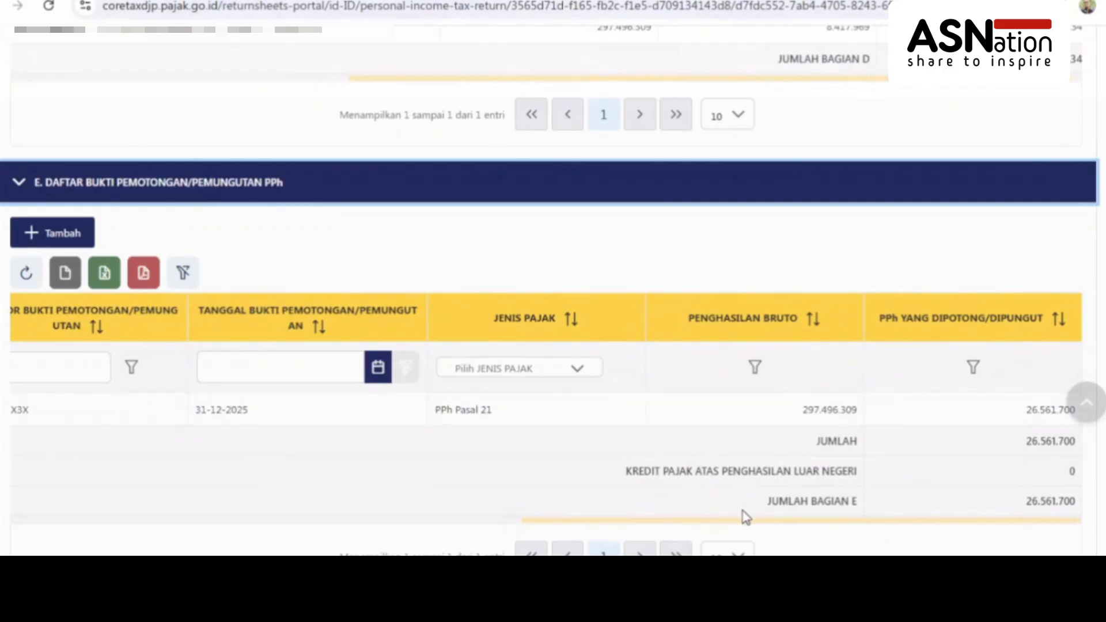
left_click_drag(736, 522, 188, 491)
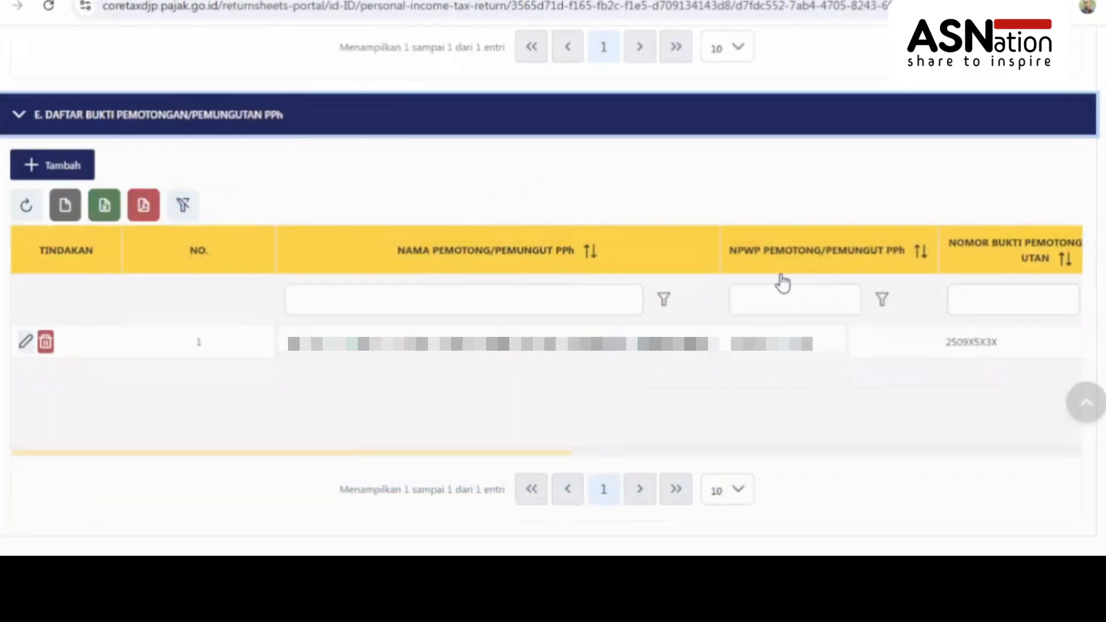
Start a new withholding slip with the withholder's tax ID, number 2502XXXXX, dated 12-06-2025
left_click(54, 167)
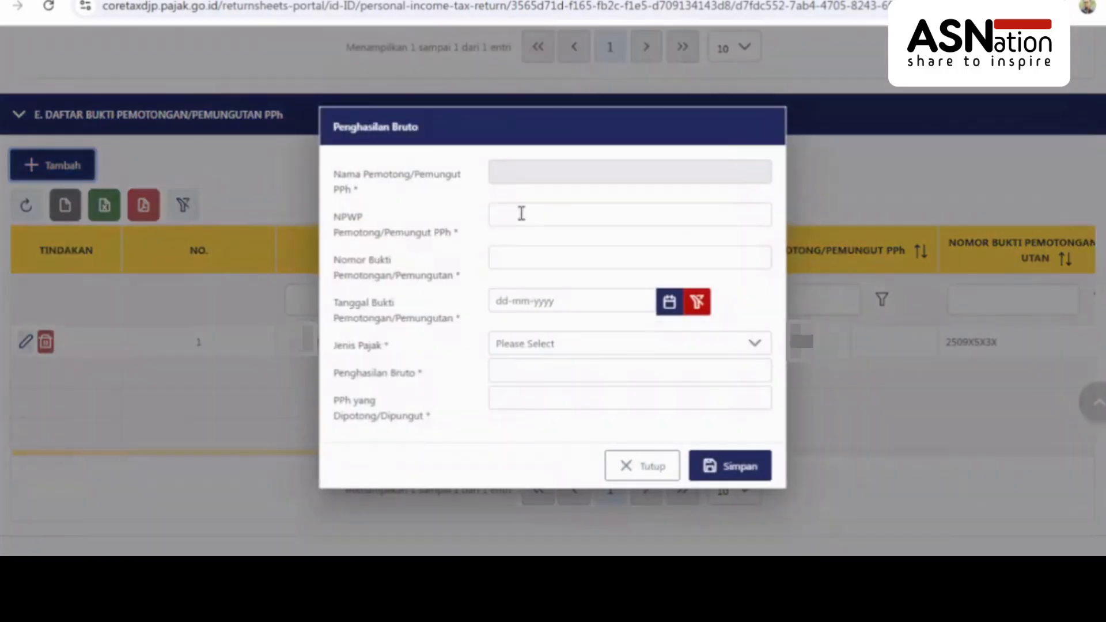
left_click(546, 215)
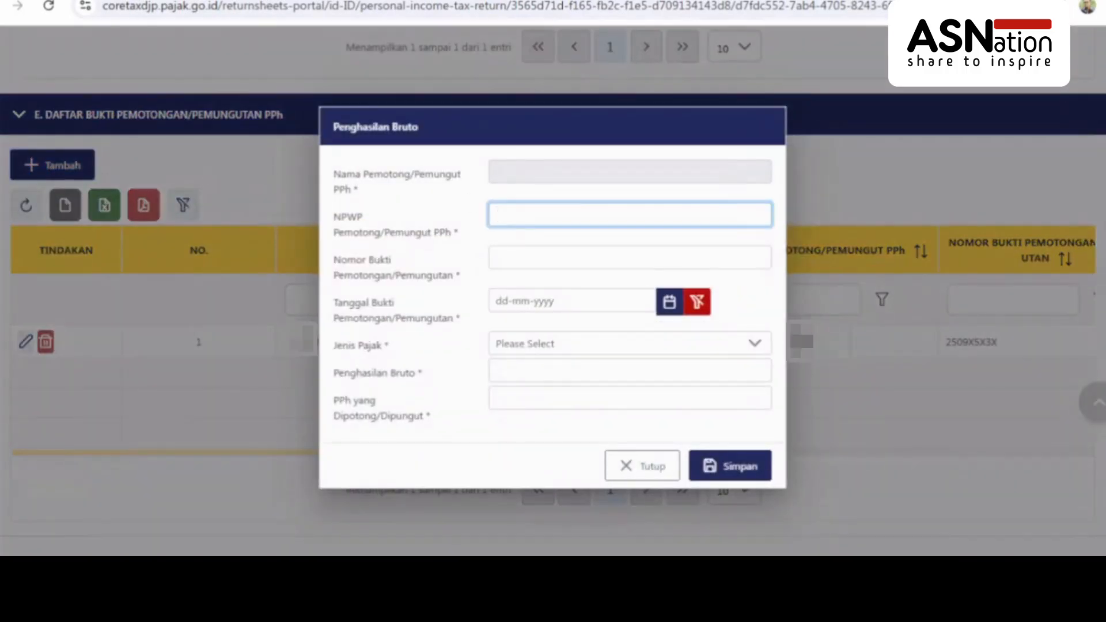
key("ctrl+v")
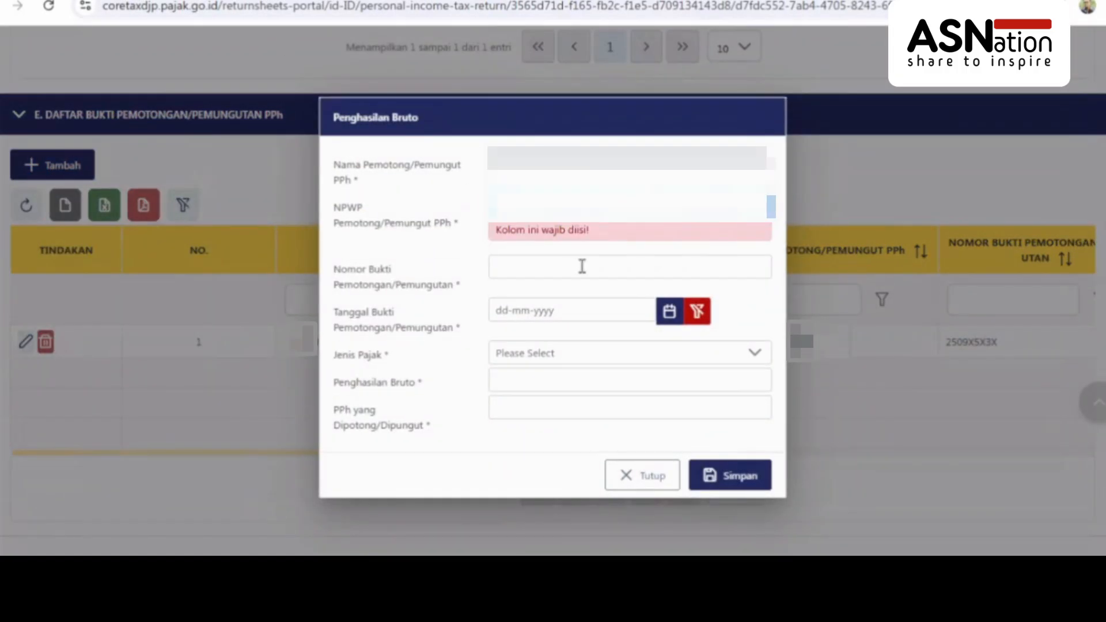
left_click(526, 253)
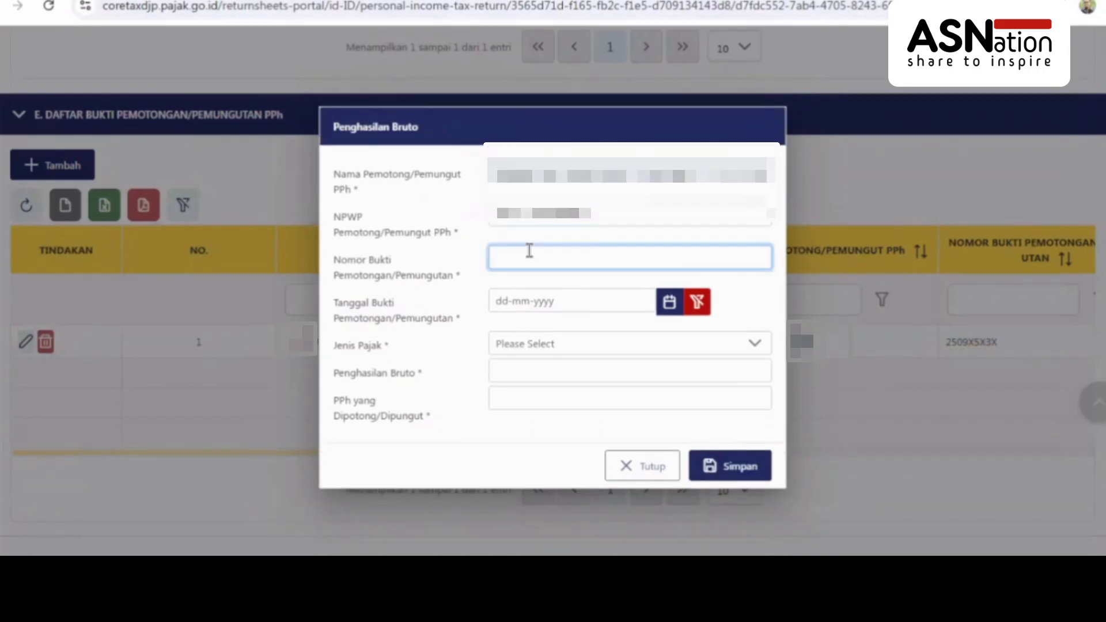
type("2502XXXXX")
left_click(540, 299)
left_click(517, 335)
left_click(517, 334)
left_click(516, 335)
left_click(516, 335)
double_click(516, 335)
double_click(516, 335)
left_click(646, 440)
Set tax type PPh Pasal 21, gross income 3600000, withheld 900000, and save the slip
left_click(563, 344)
left_click(605, 228)
left_click(726, 363)
type("3600000")
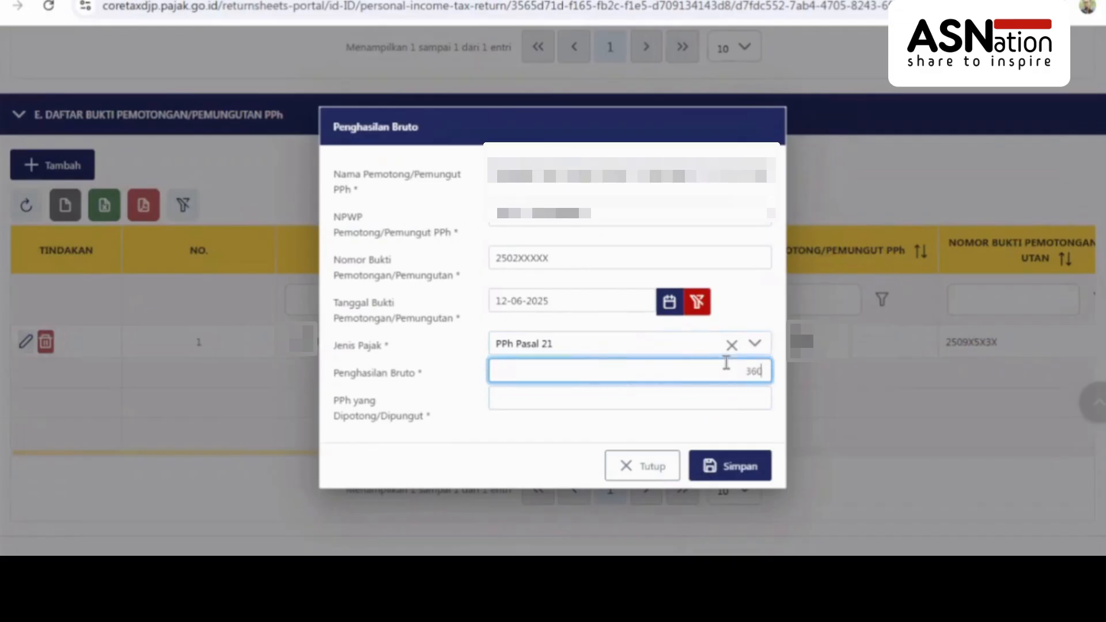
left_click(736, 400)
type("900000")
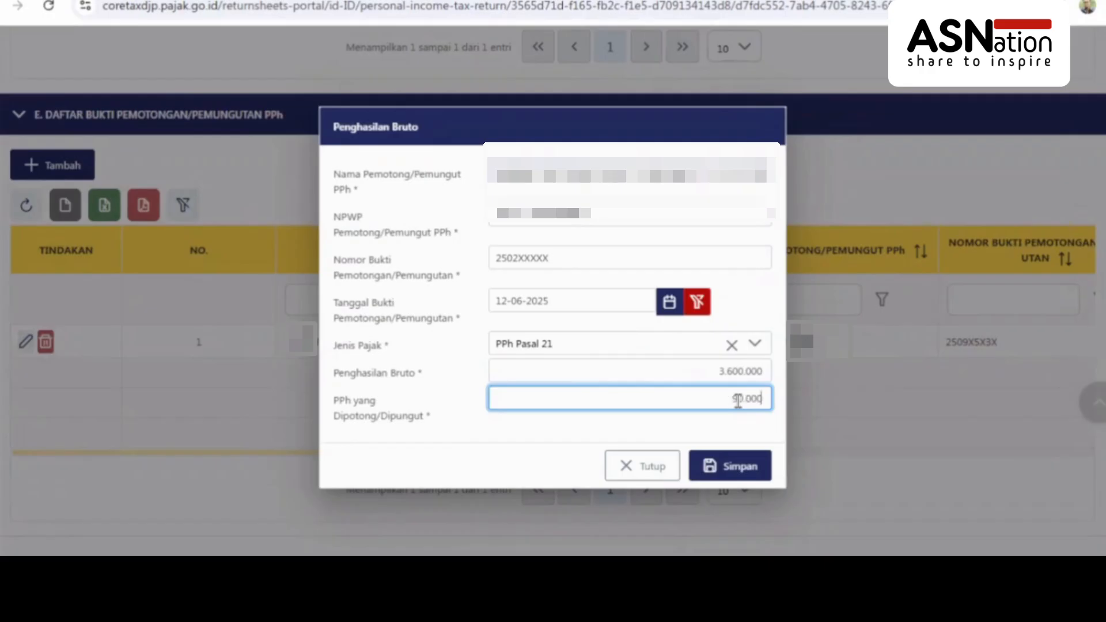
left_click(732, 464)
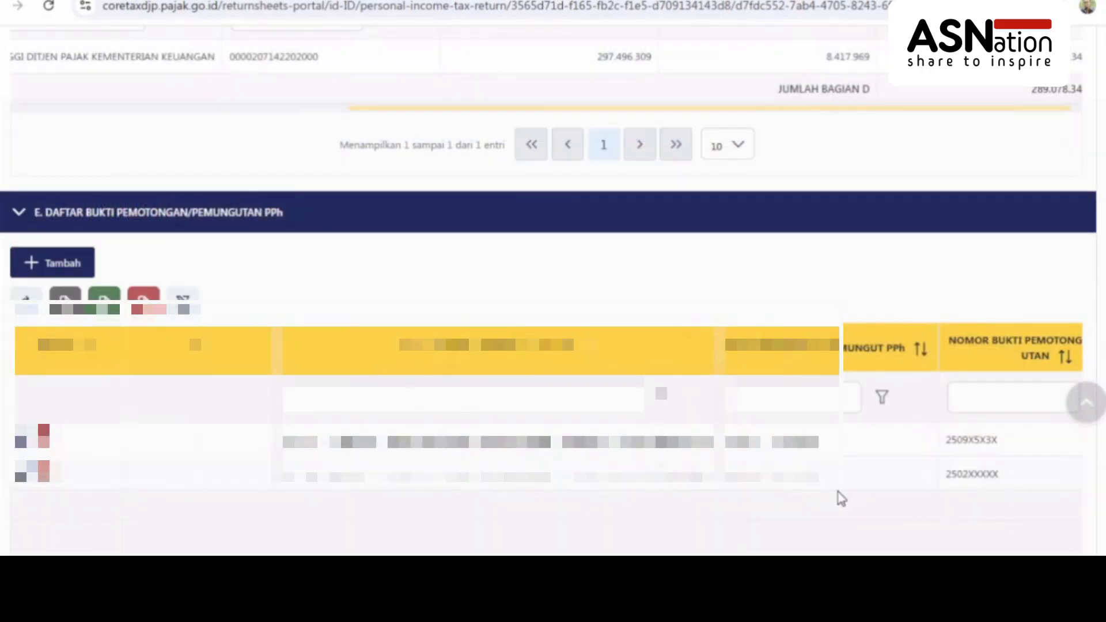
Review the two-row withholding table, then check line 10a now shows 27.461.700 credit
scroll(842, 499, "down", 1)
left_click_drag(568, 512, 515, 512)
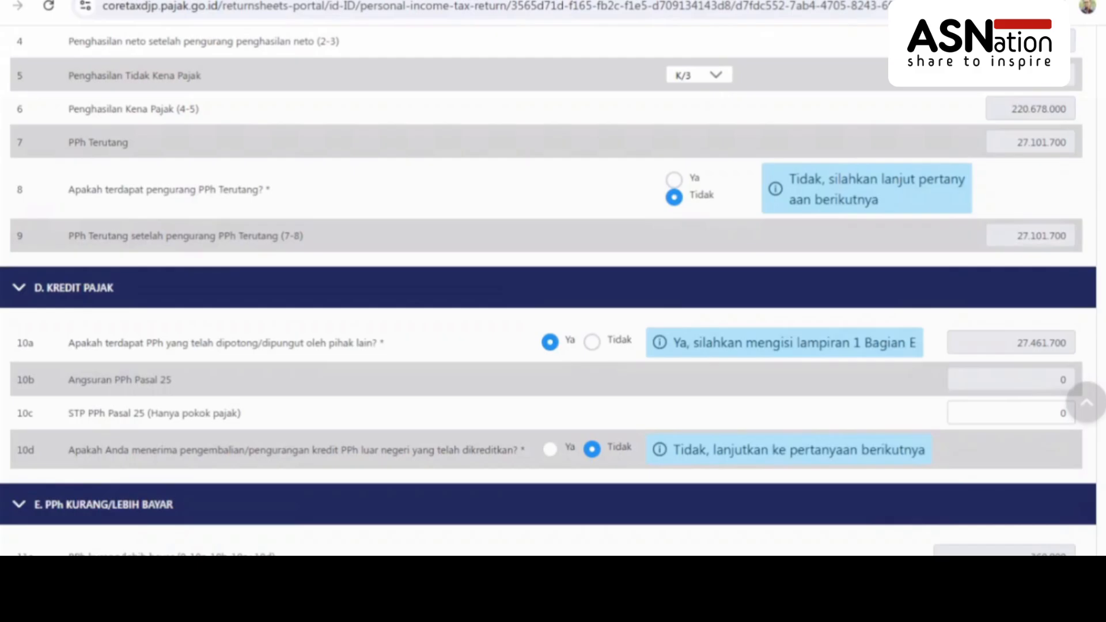
Scroll down to the -360.000 overpayment in 11a/11c and section G's preliminary refund request
scroll(553, 288, "down", 4)
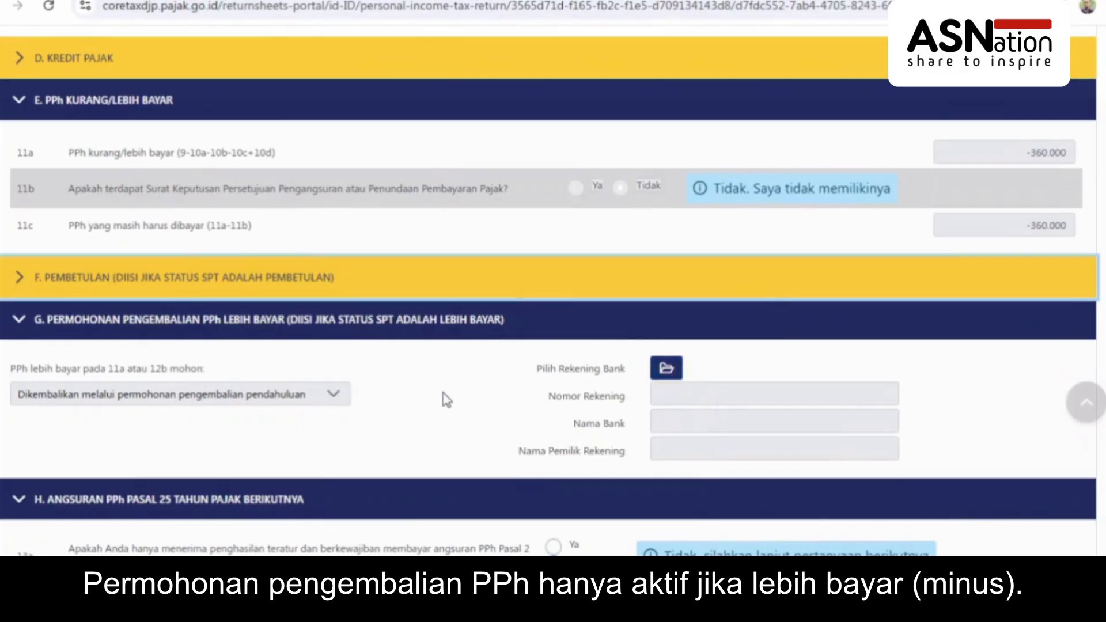
left_click(666, 372)
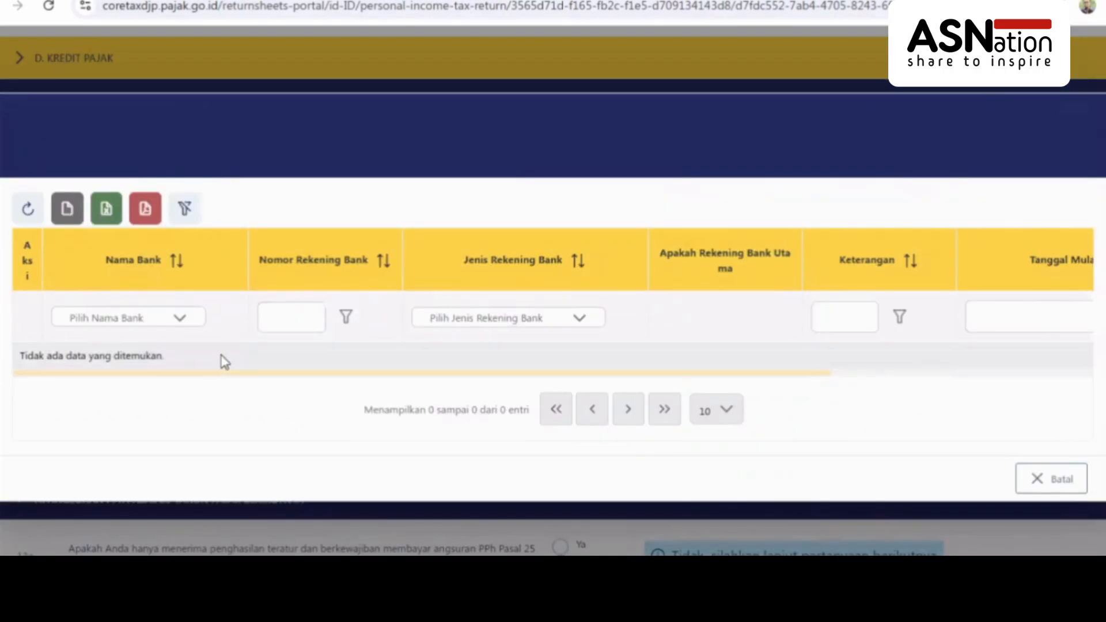
left_click(1052, 479)
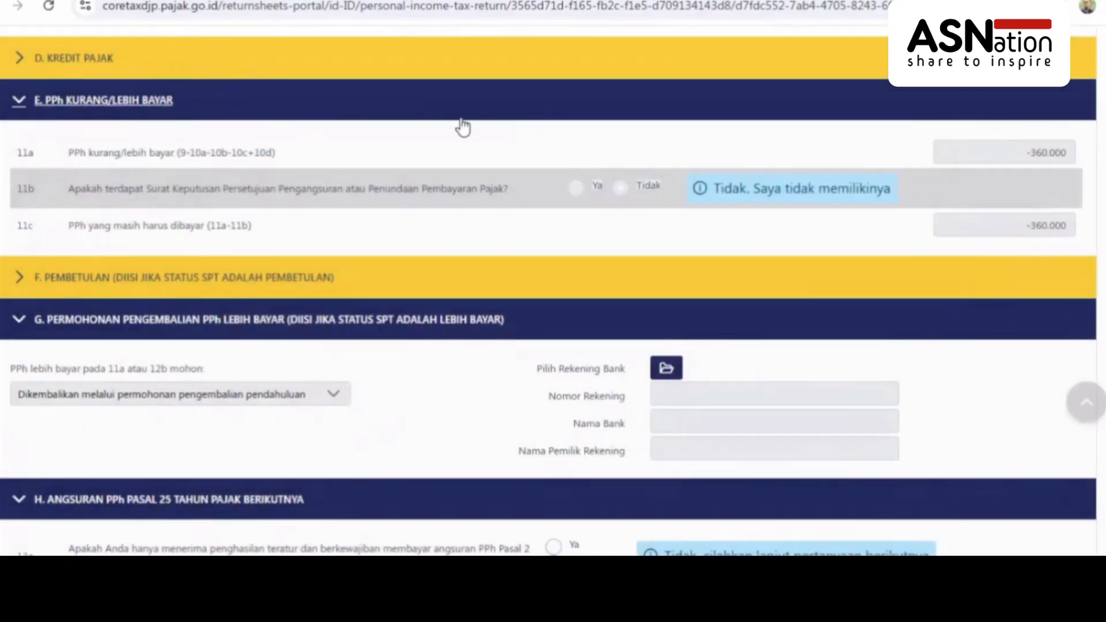